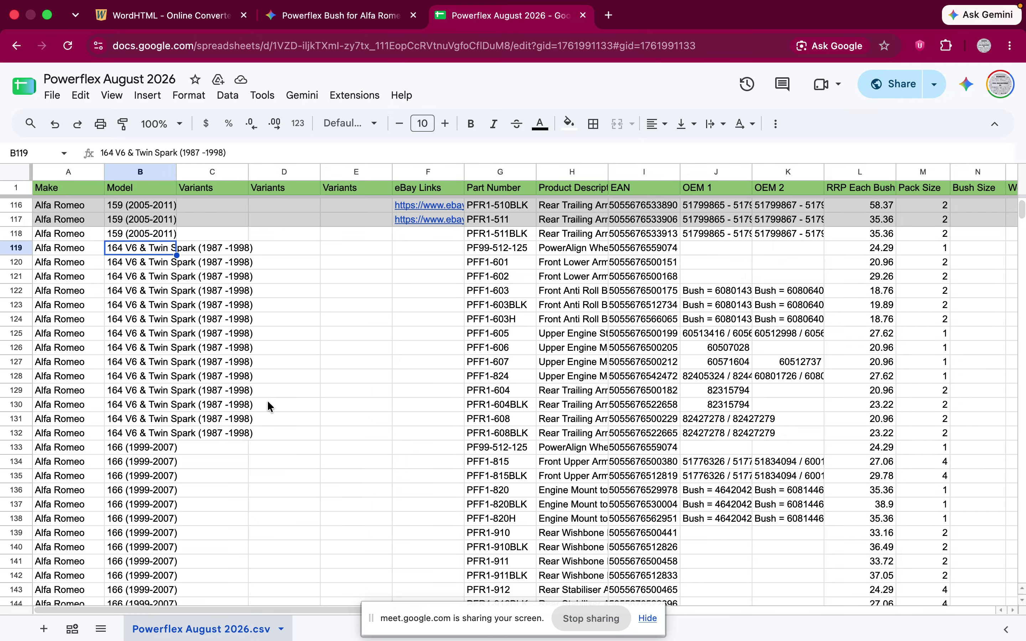
scroll(268, 402, up, 1)
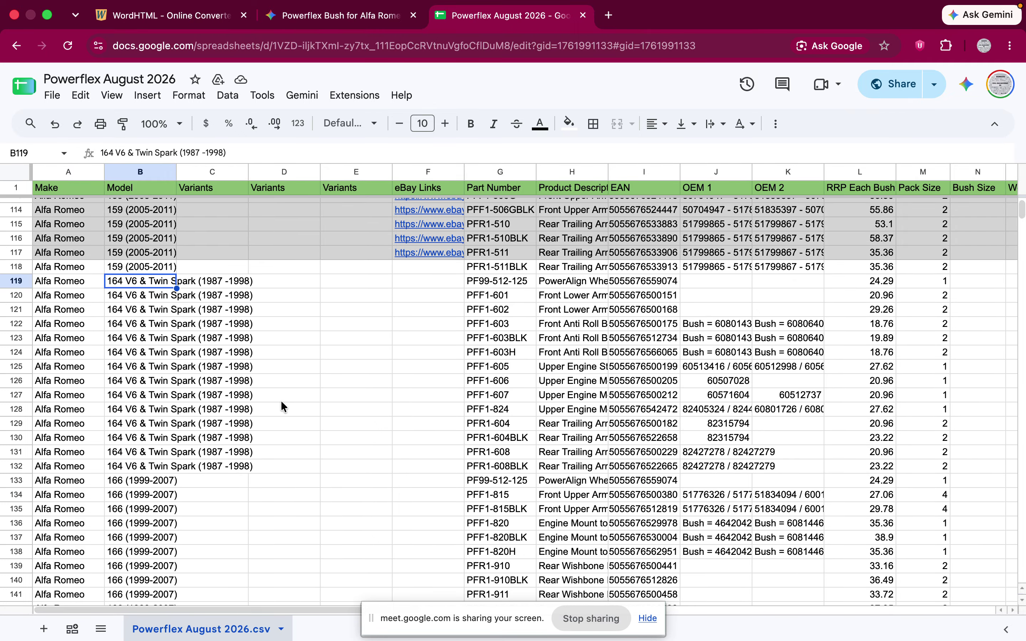
scroll(281, 401, down, 1)
key(ctrl+Right)
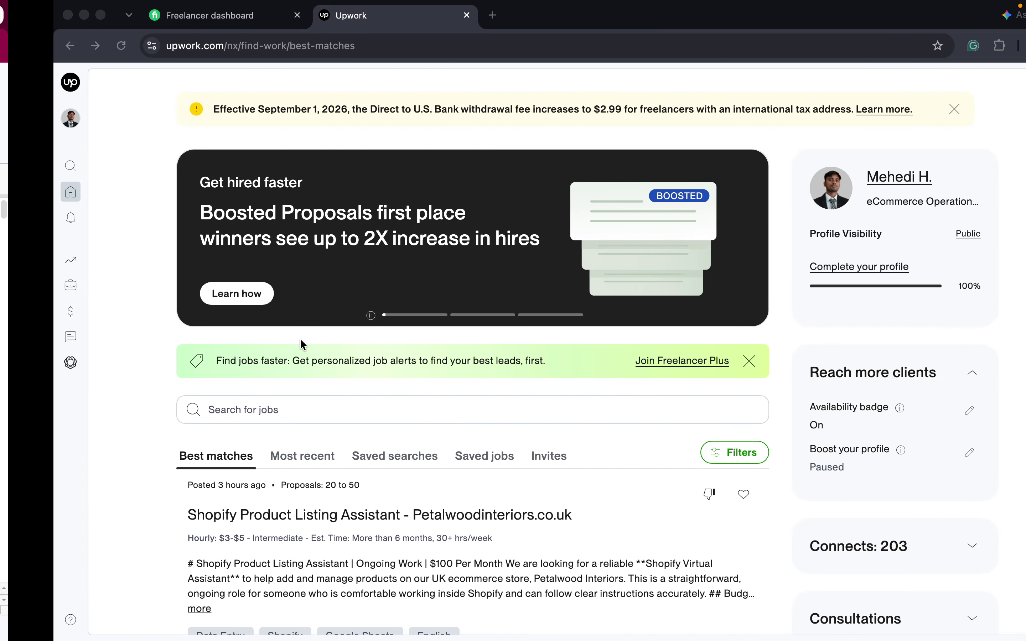
key(ctrl+Left)
scroll(163, 280, up, 1)
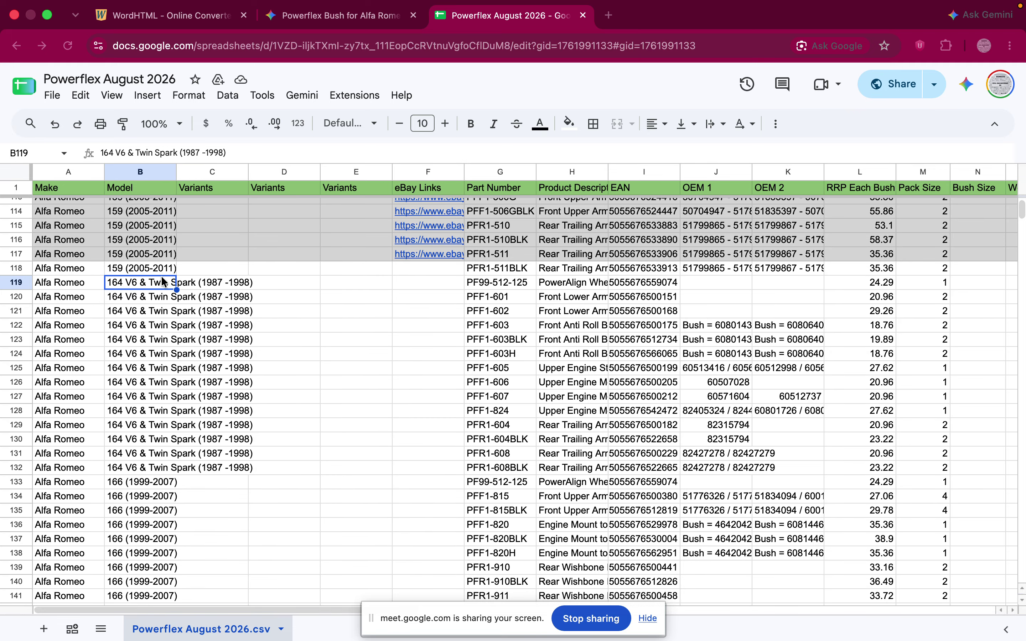
click(347, 17)
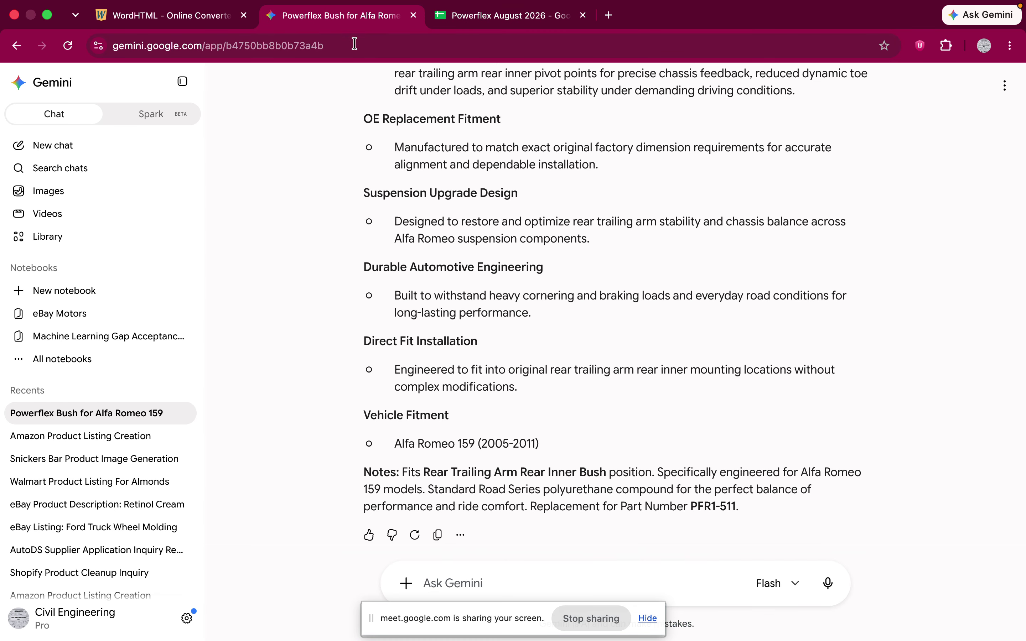
scroll(660, 293, up, 10)
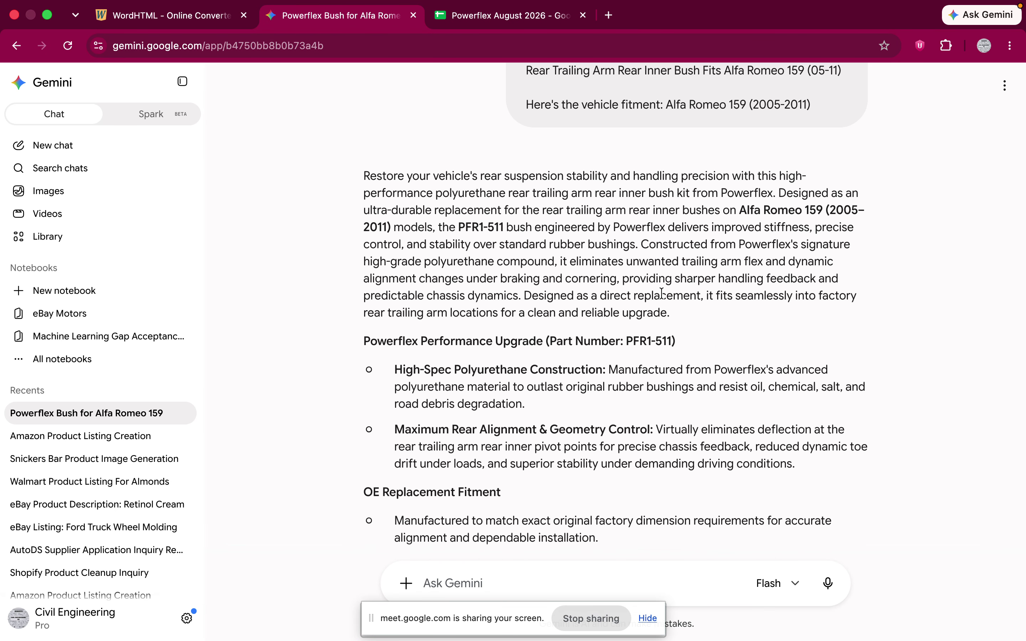
scroll(671, 288, up, 1)
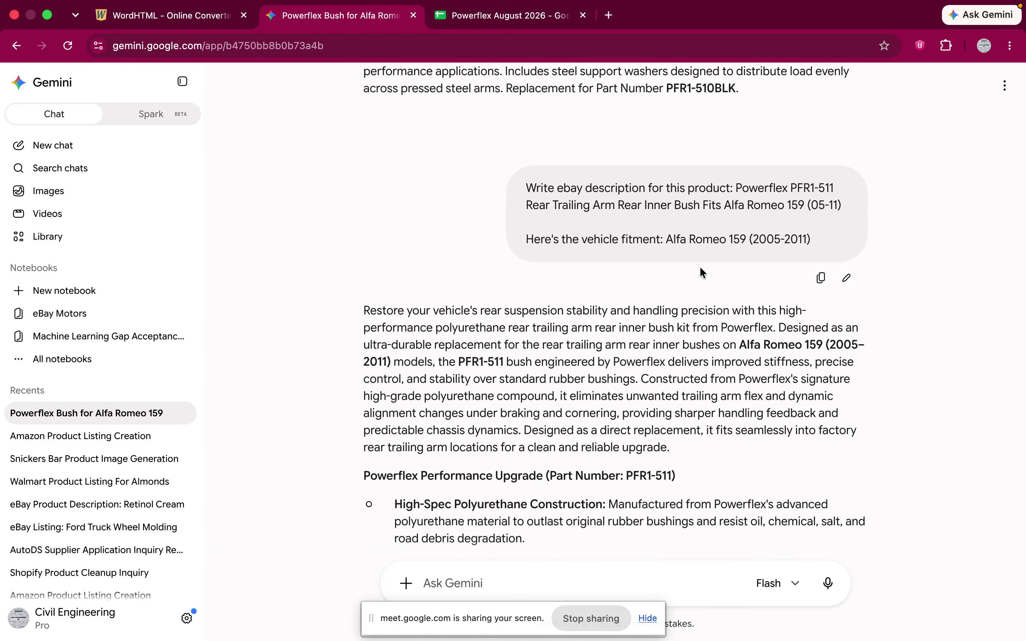
click(821, 278)
scroll(658, 445, down, 10)
key(super+v)
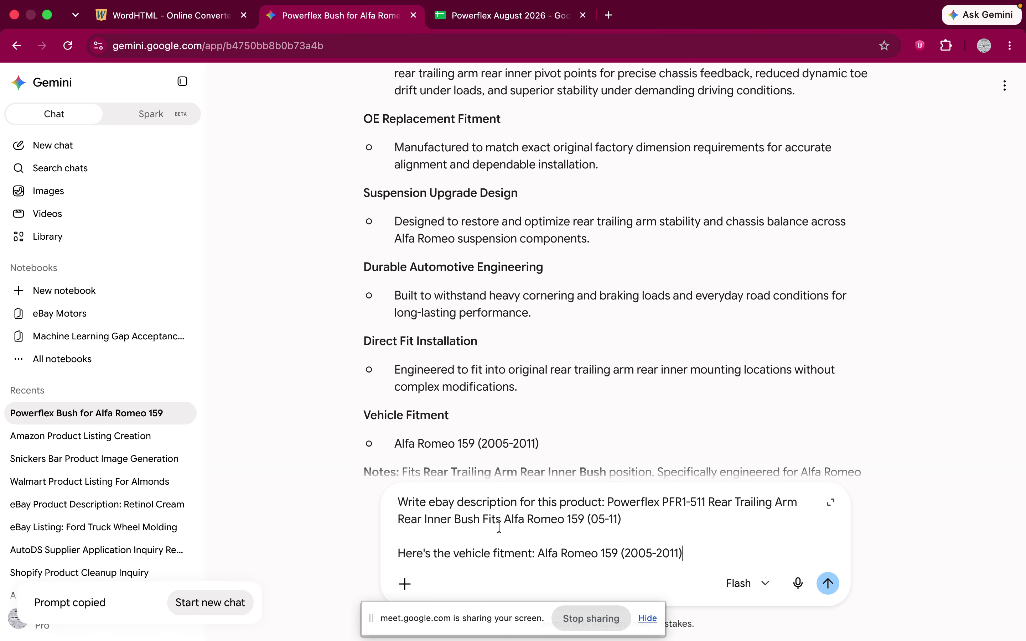
key(super+a)
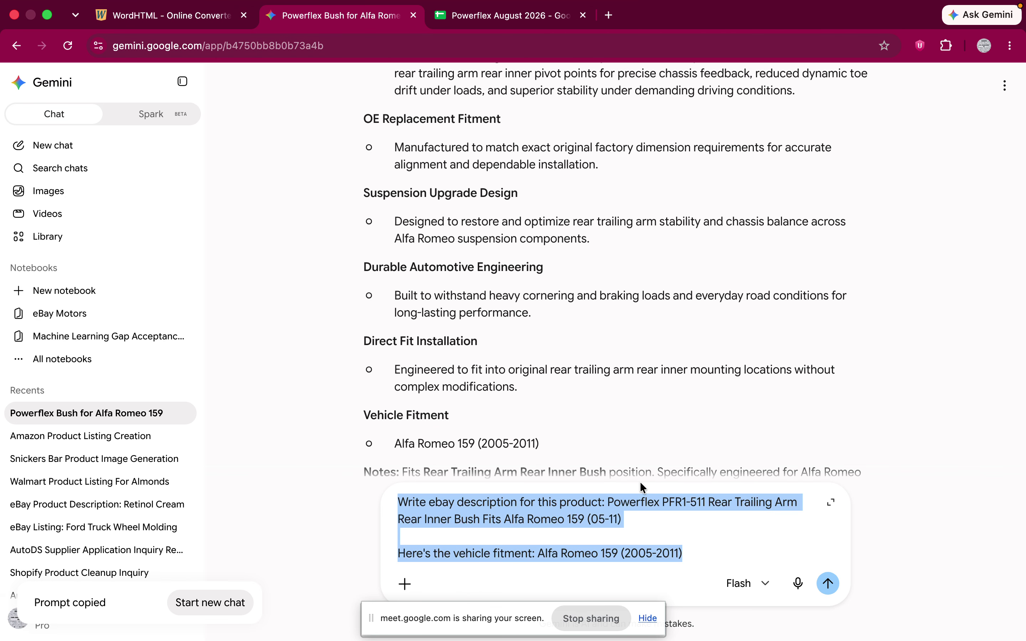
key(BackSpace)
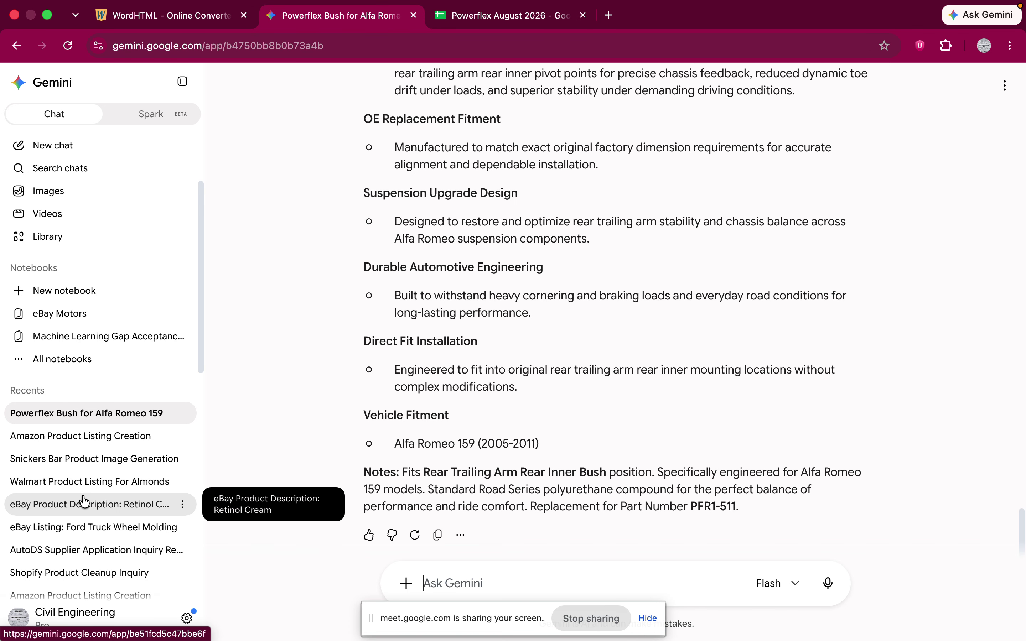
Step: Delete the Gemini chat "Powerflex Bush for Alfa Romeo 159"
click(182, 414)
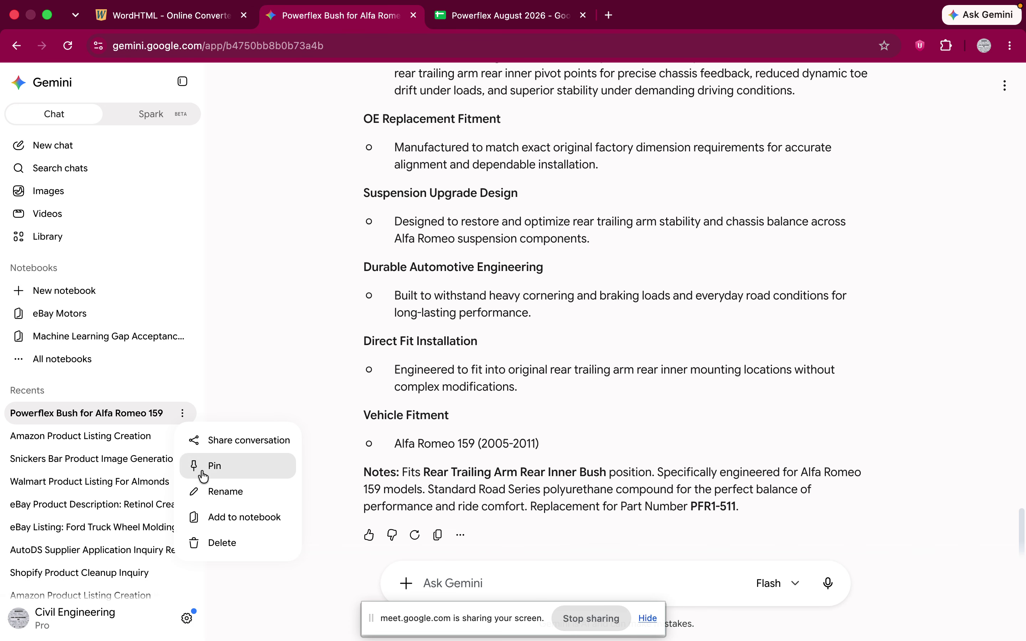
click(215, 544)
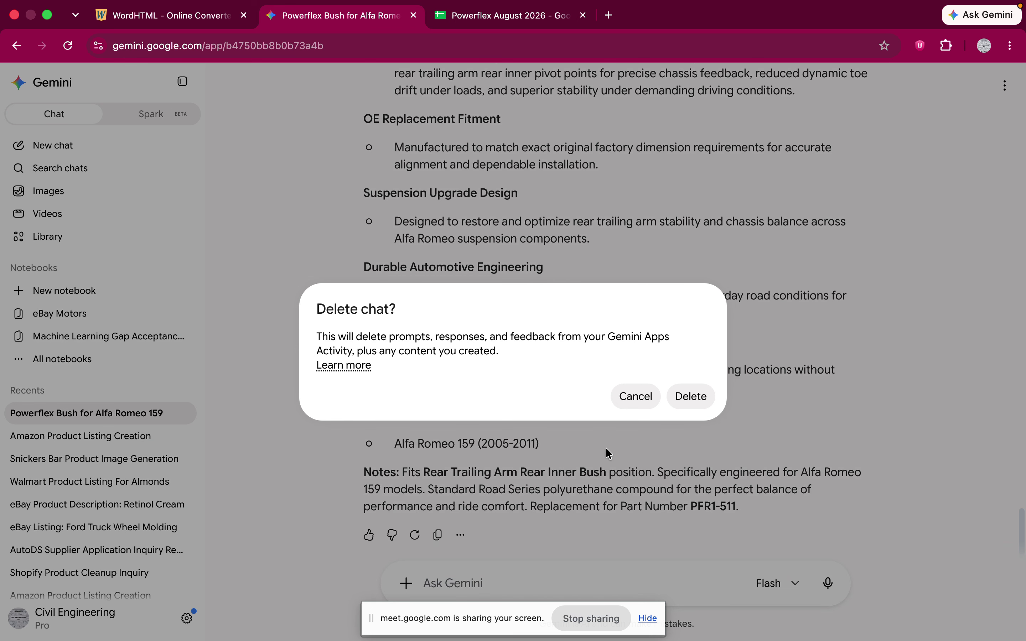
click(705, 403)
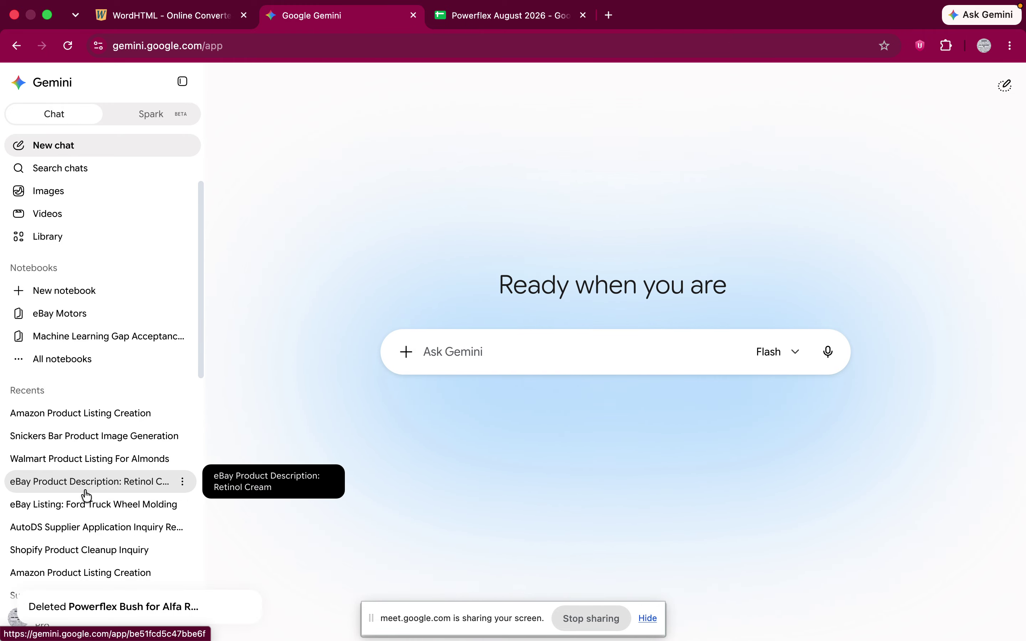
Step: Open the chat "eBay Listing: Ford Truck Wheel Molding" and copy its PFR1-511BLK description prompt into the message box as a new draft
click(87, 509)
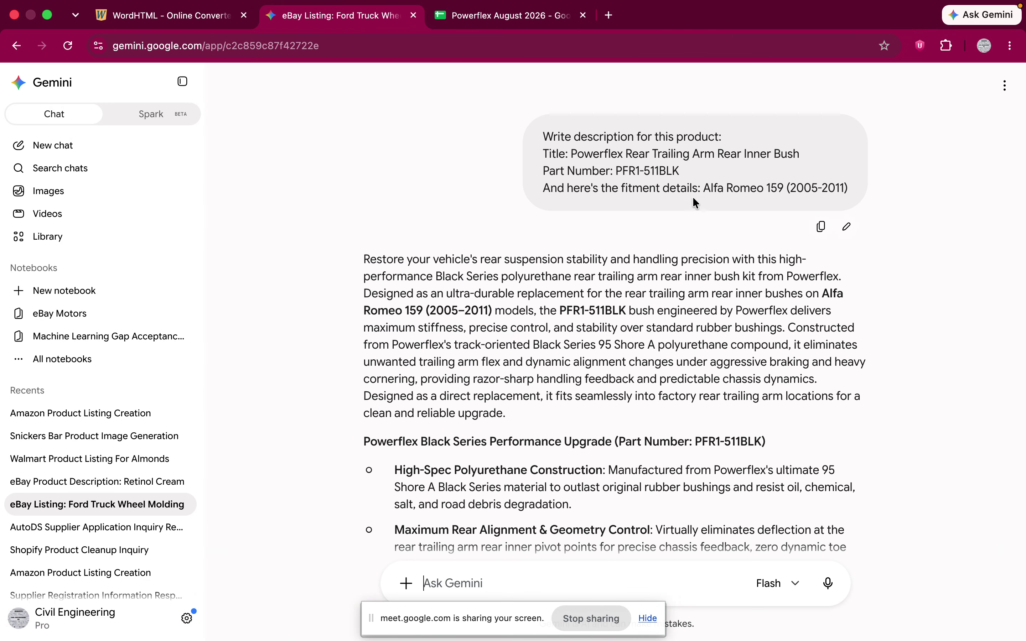
scroll(629, 305, down, 2)
scroll(632, 326, down, 9)
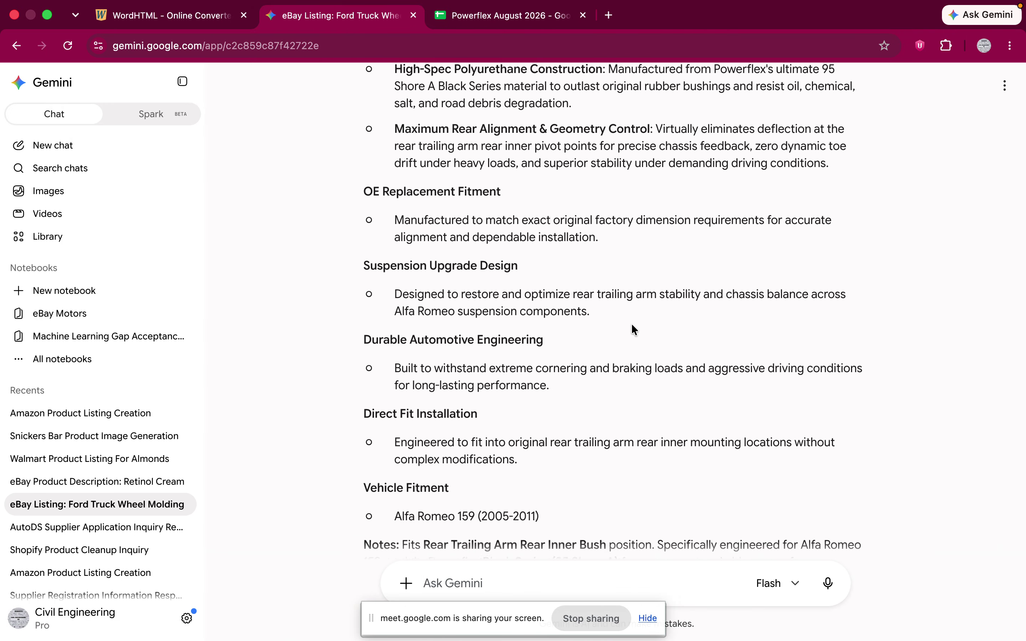
scroll(698, 280, up, 6)
scroll(721, 254, up, 5)
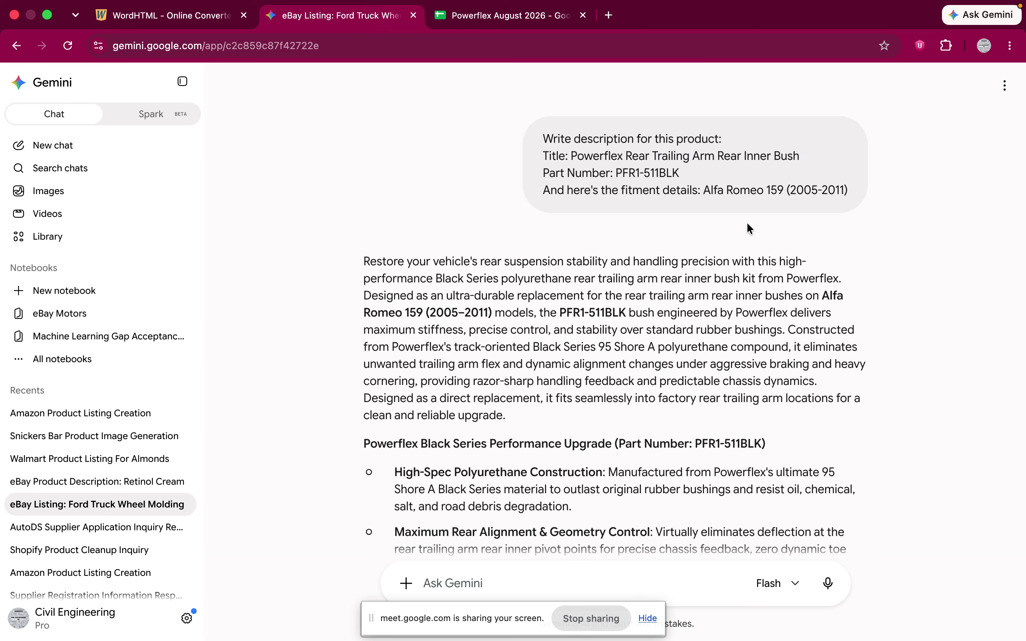
click(820, 252)
scroll(549, 270, down, 10)
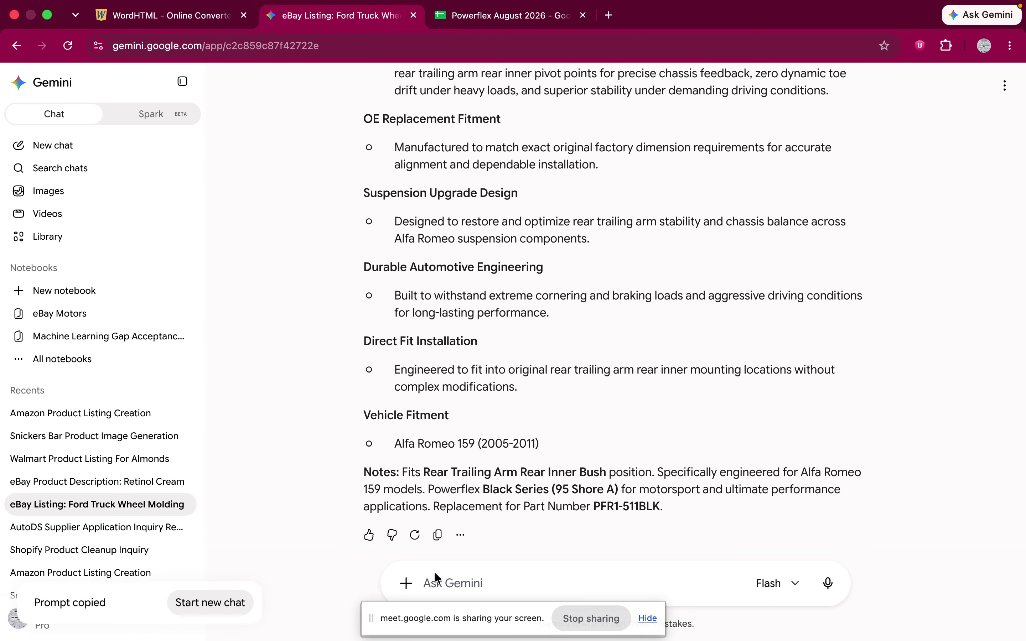
key(super+v)
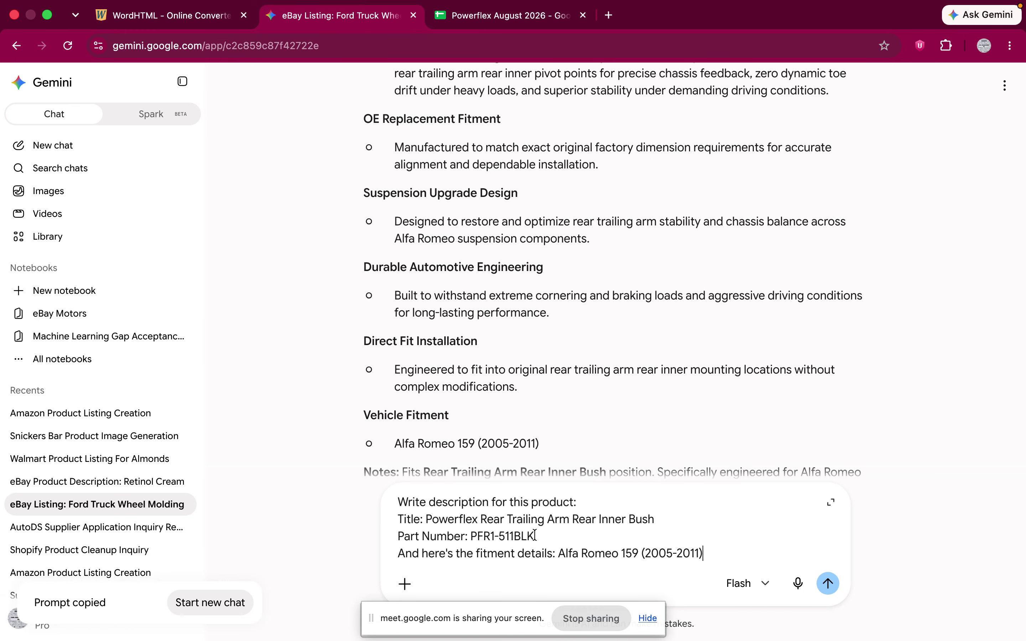
drag(549, 536, 356, 545)
click(535, 532)
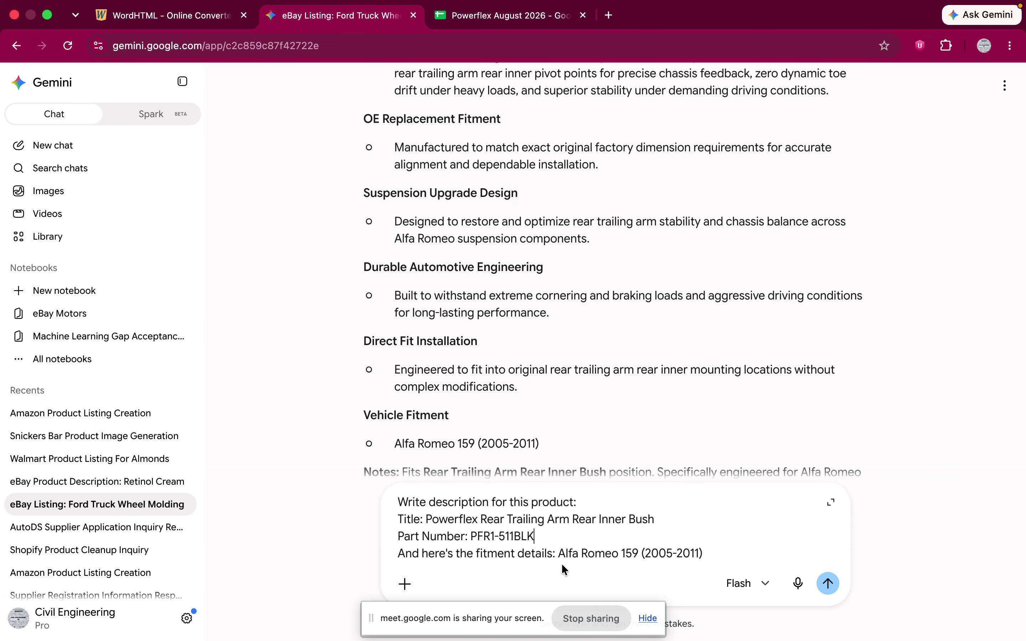
Step: Replace the model in the draft's fitment details with "164 V6 & Twin Spark (1987 -1998)", copied from row 119 of the Powerflex August 2026 sheet
click(508, 15)
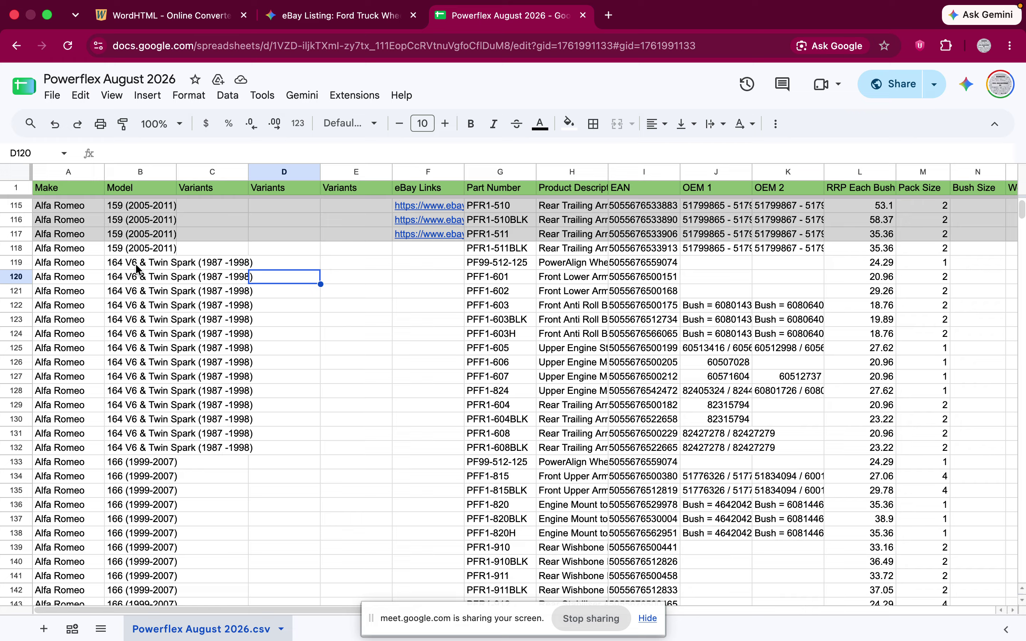
click(49, 266)
click(458, 450)
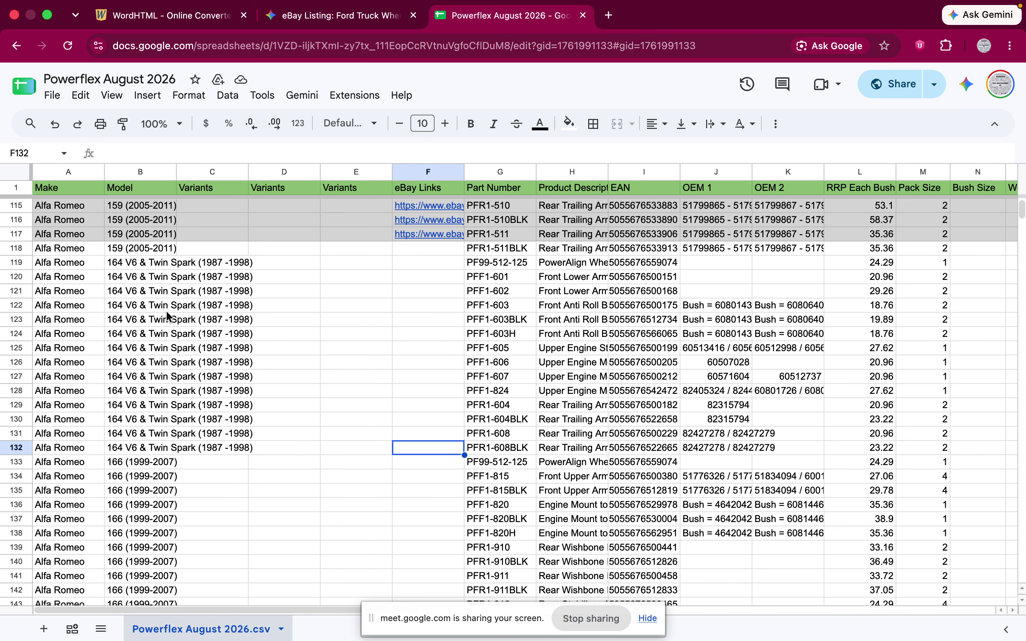
click(116, 265)
click(81, 263)
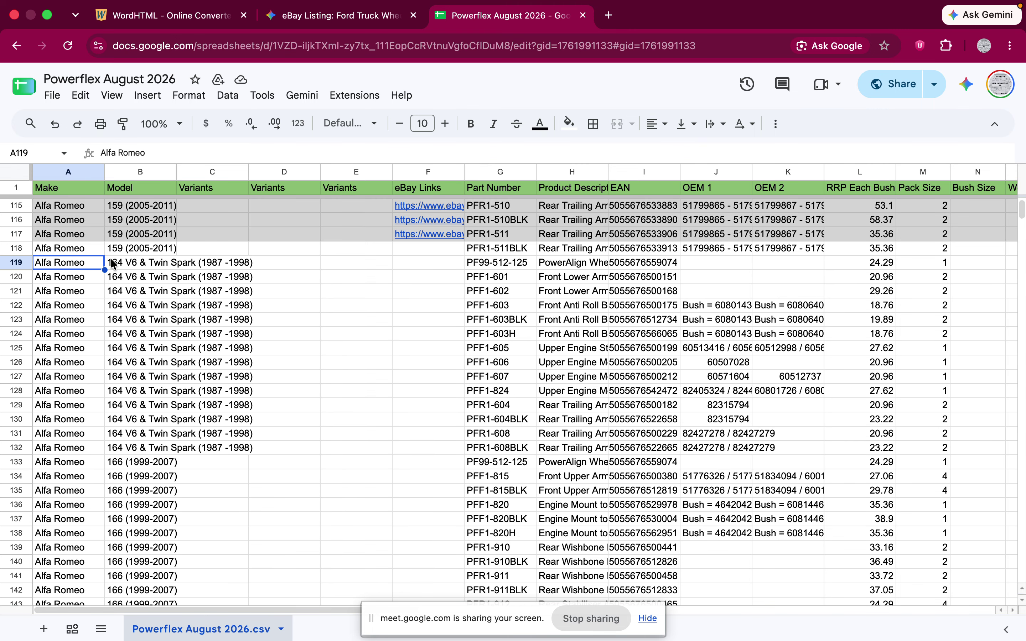
click(131, 264)
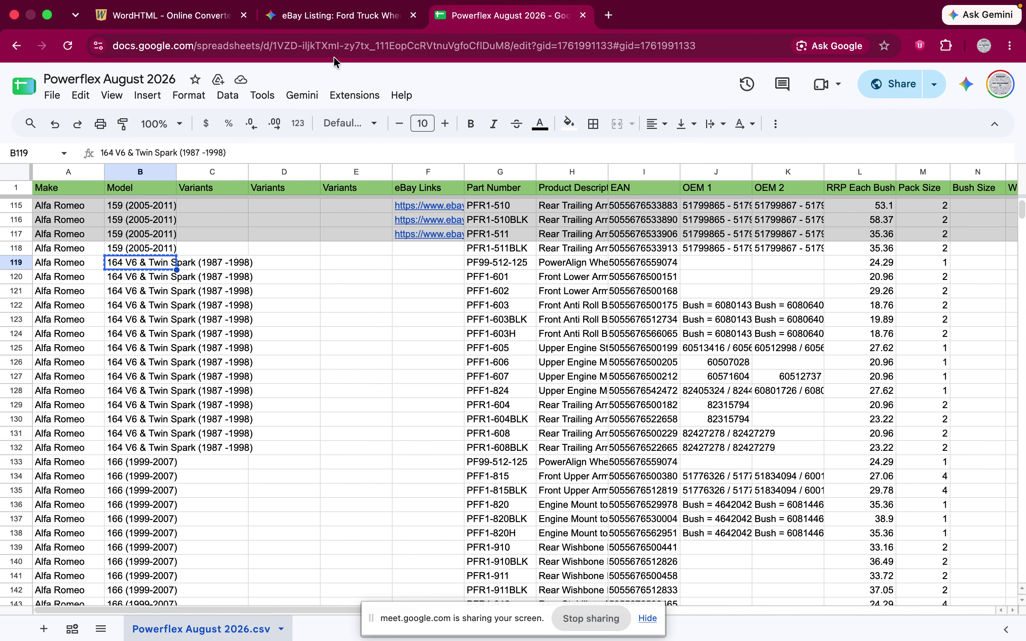
click(344, 20)
drag(714, 558, 620, 558)
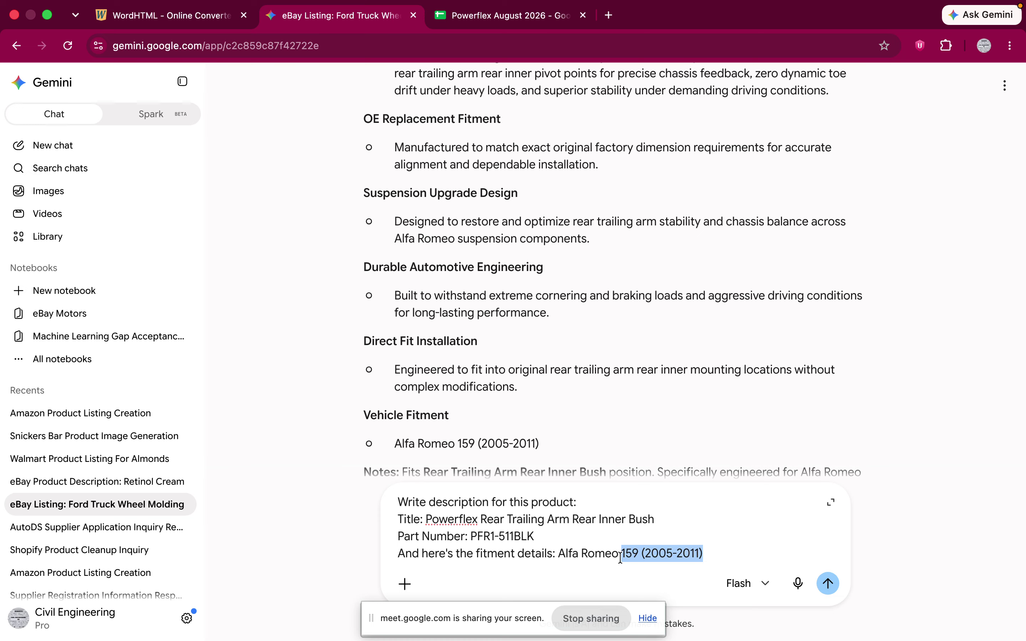
text(164 V6 & Twin Spark (1987 -1998))
Step: Replace the part number in the draft prompt with PF99-512-125, copied from row 119 of the sheet
click(478, 15)
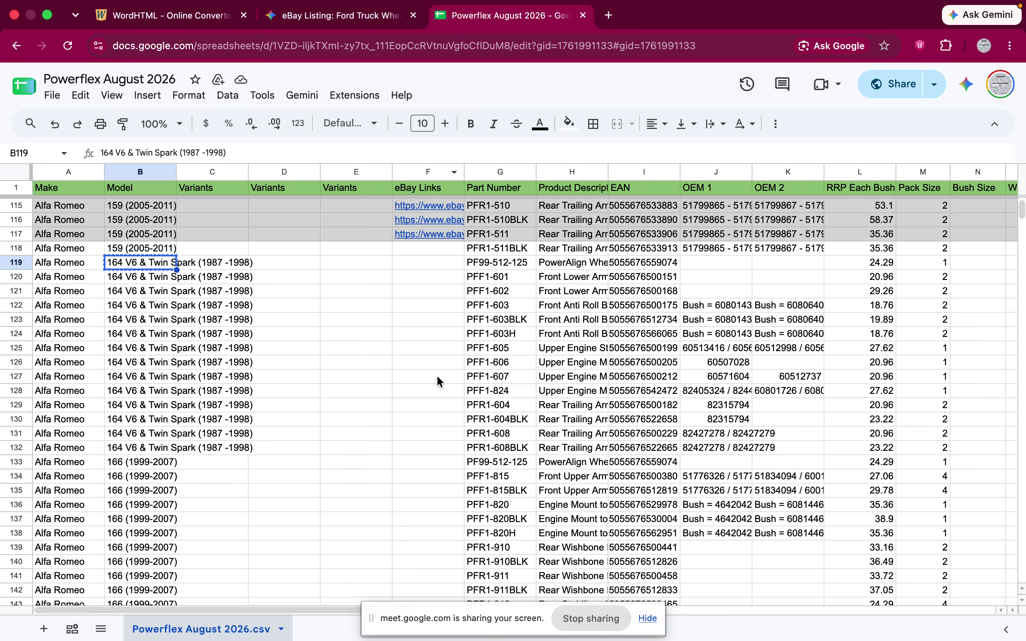
click(500, 263)
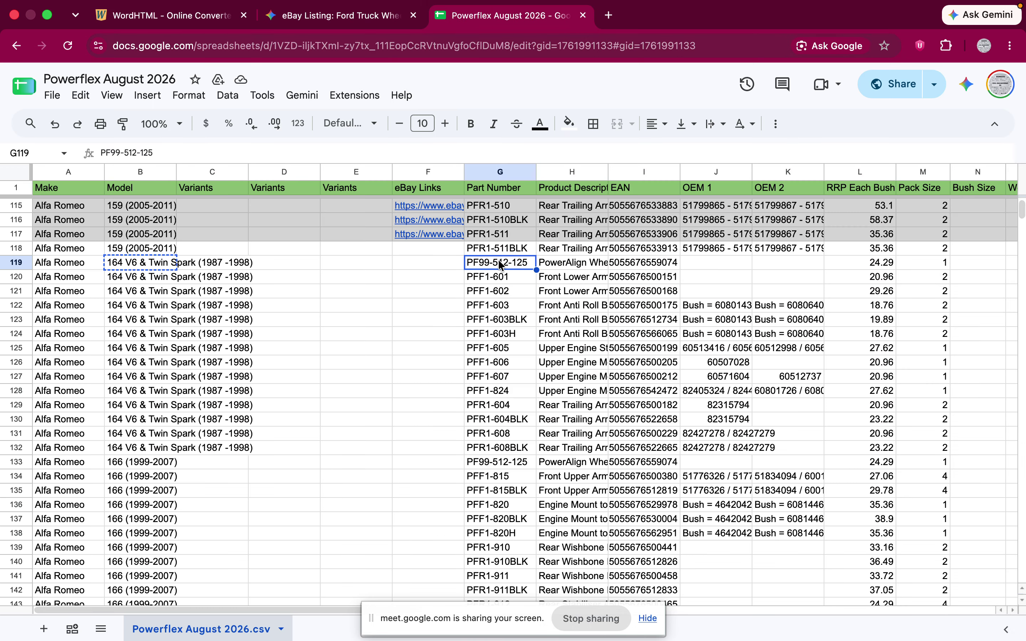
key(super+c)
click(348, 17)
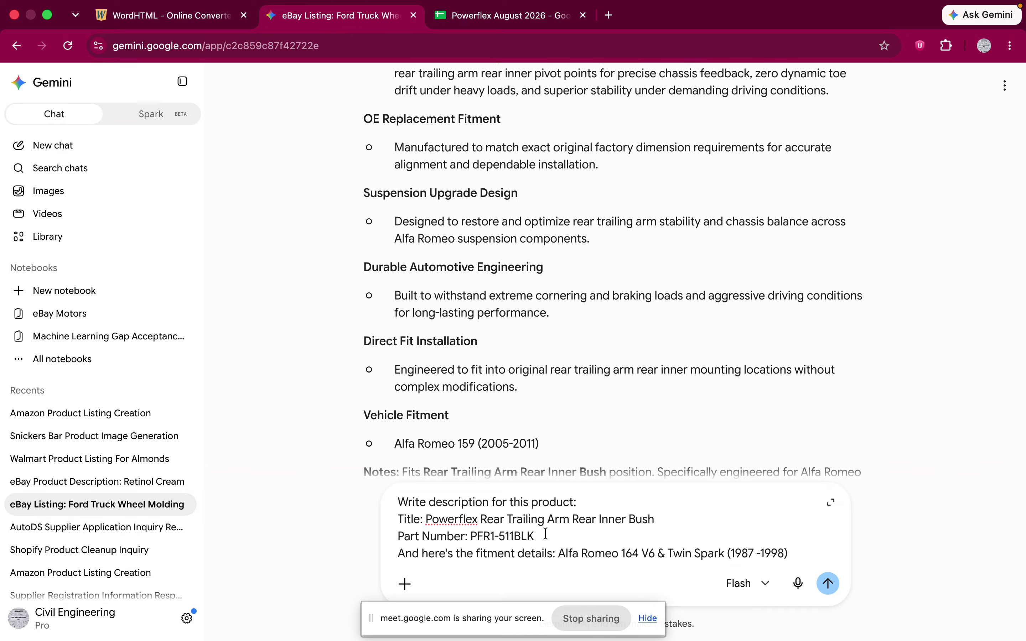
drag(546, 534, 470, 536)
key(super+v)
Step: Replace the draft's title with row 119's product description, "PowerAlign Wheel Mounting Guide Pin", and send the prompt to Gemini
click(462, 19)
click(557, 265)
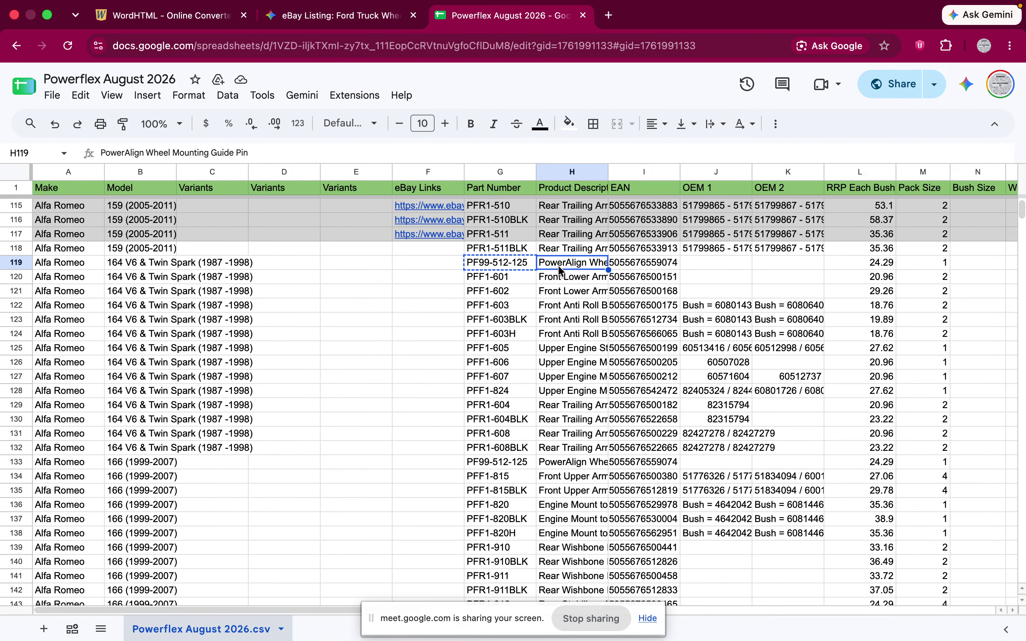
key(super+c)
click(334, 30)
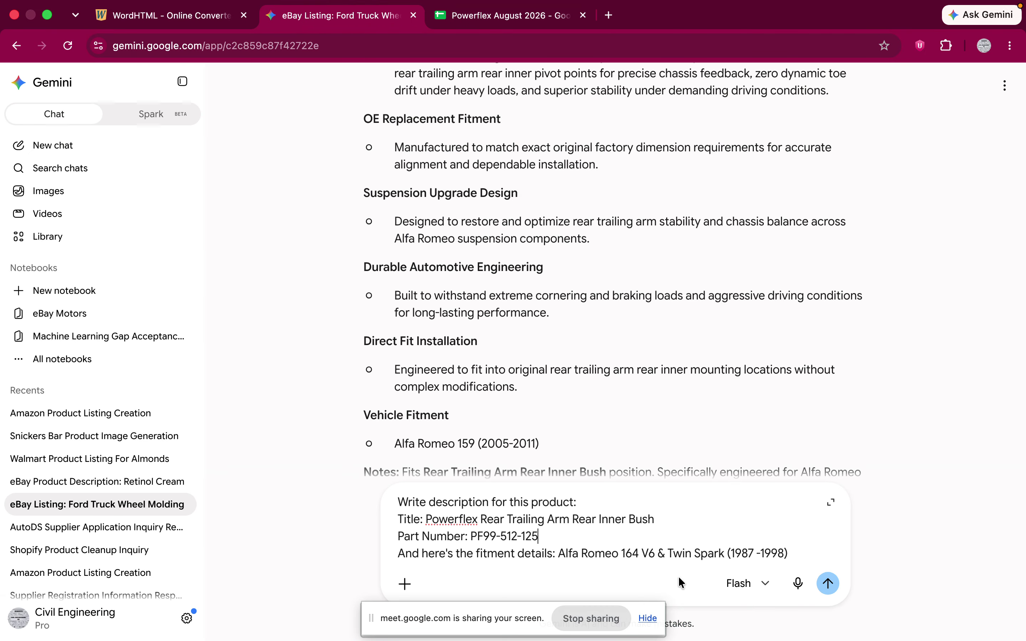
drag(685, 513, 435, 514)
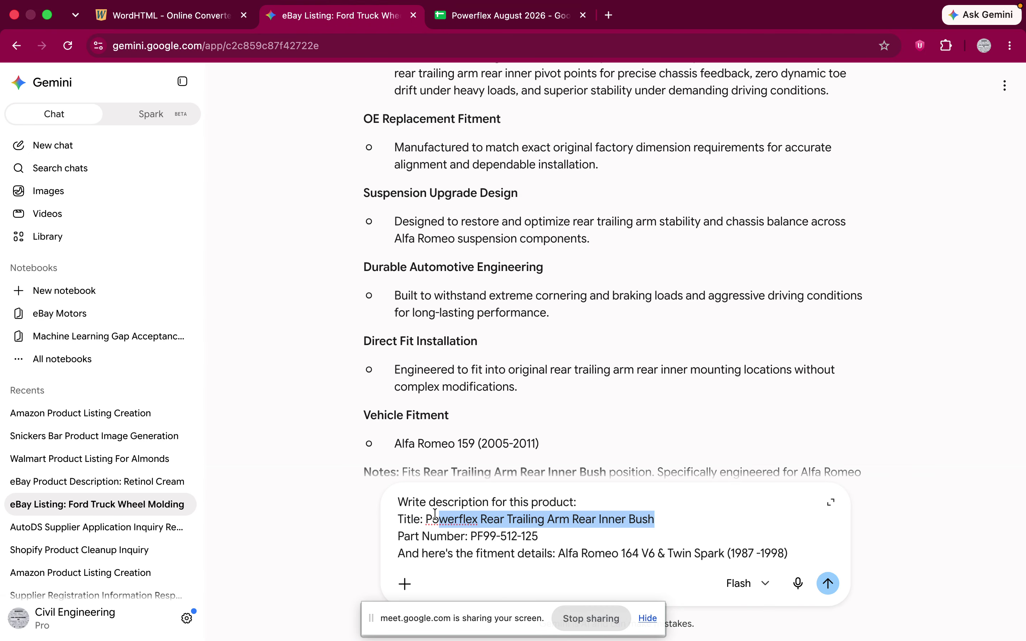
key(super+v)
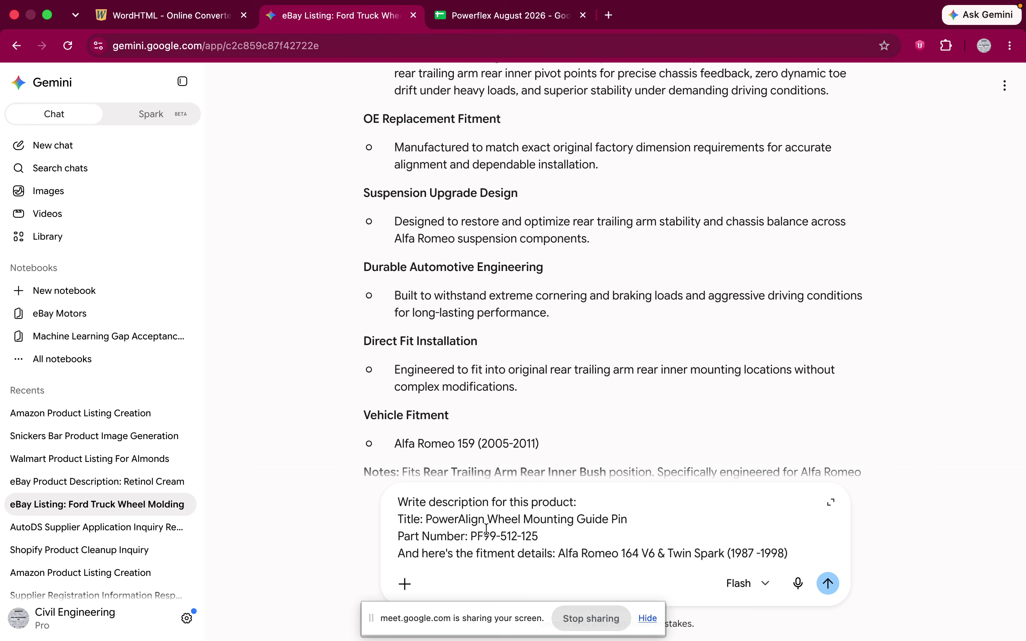
key(Return)
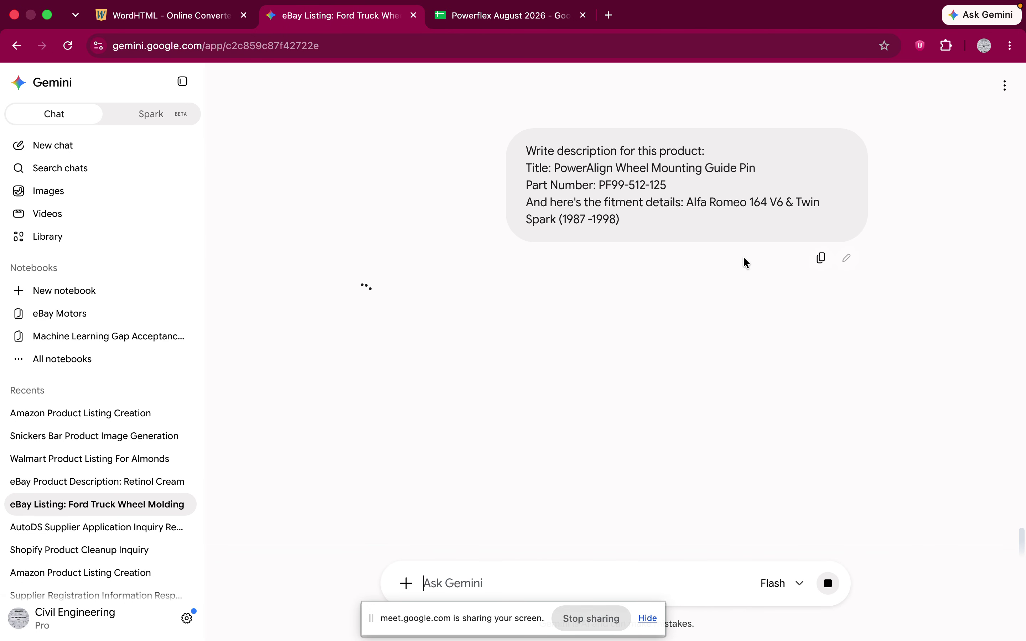
Step: Copy the PF99-512-125 prompt just sent and paste it into the message box as the next draft
click(821, 258)
click(420, 582)
key(super+v)
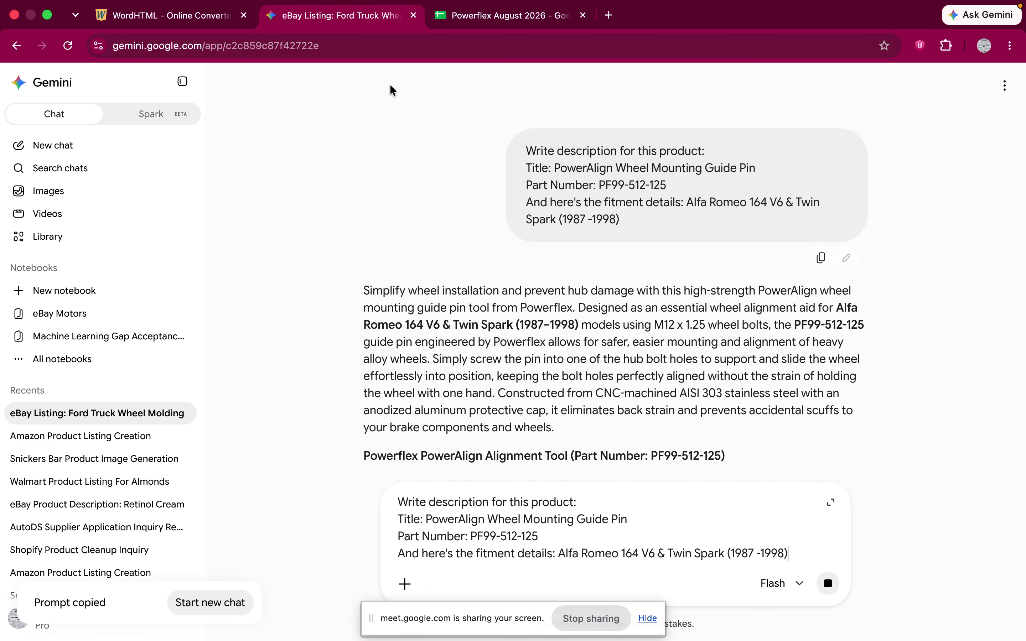
Step: Replace the draft's title with "Front Lower Arm Front Bush", copied from row 120 of the Powerflex August 2026 sheet
click(509, 28)
click(568, 280)
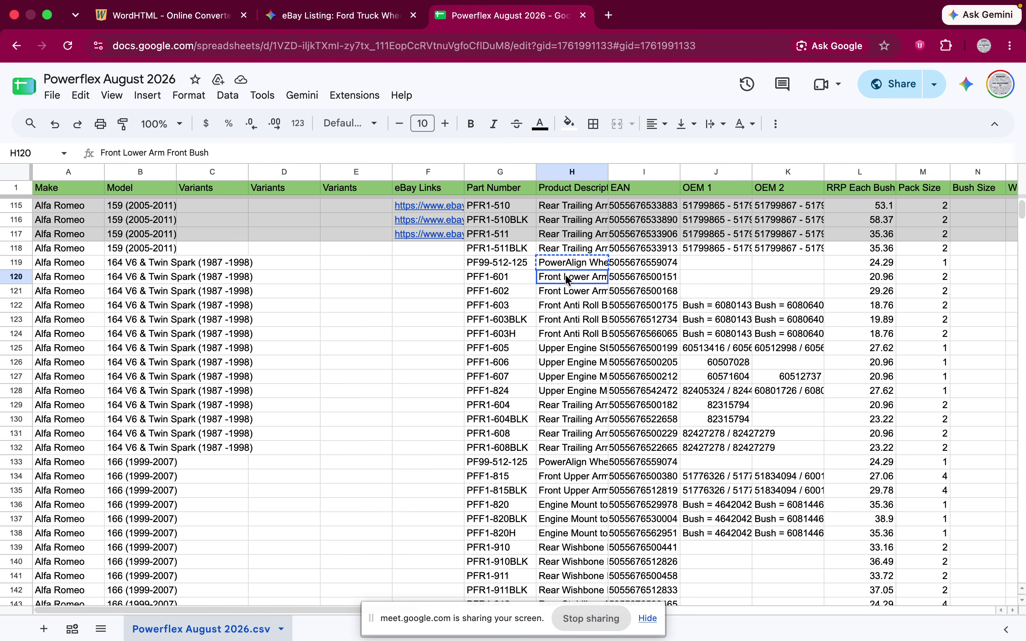
key(super+c)
click(335, 38)
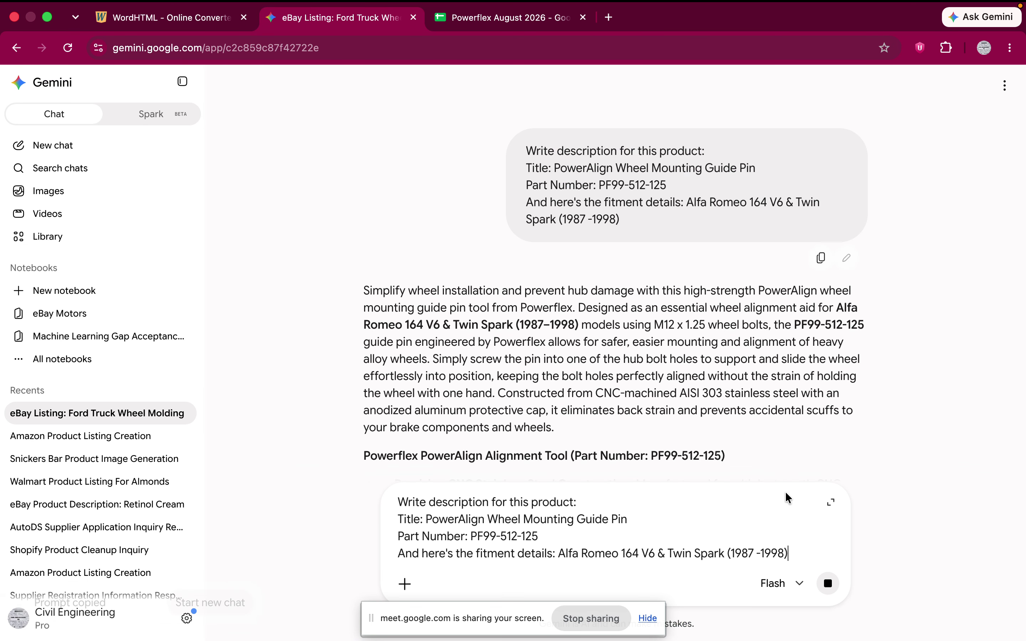
drag(630, 518, 417, 523)
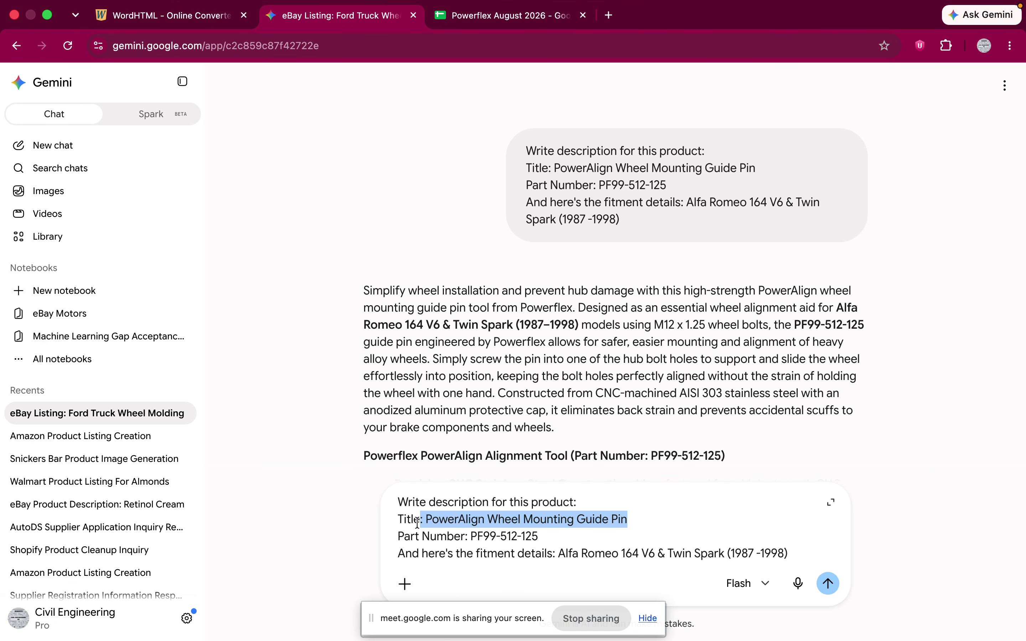
key(super+v)
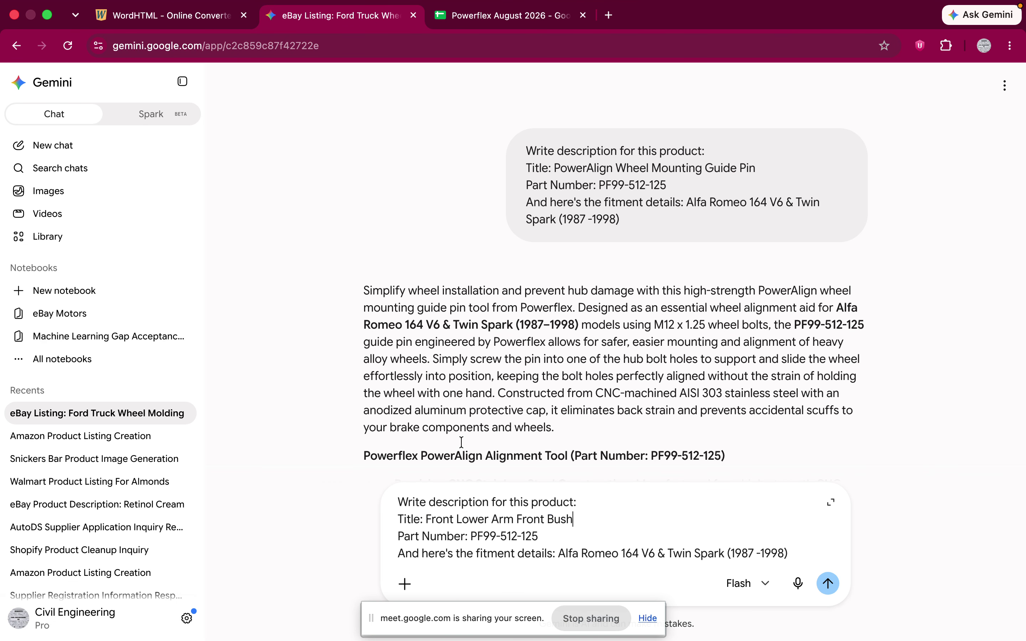
Step: Replace the draft's part number with PFF1-601 from row 120 of the sheet and send the prompt to Gemini
click(484, 15)
click(508, 279)
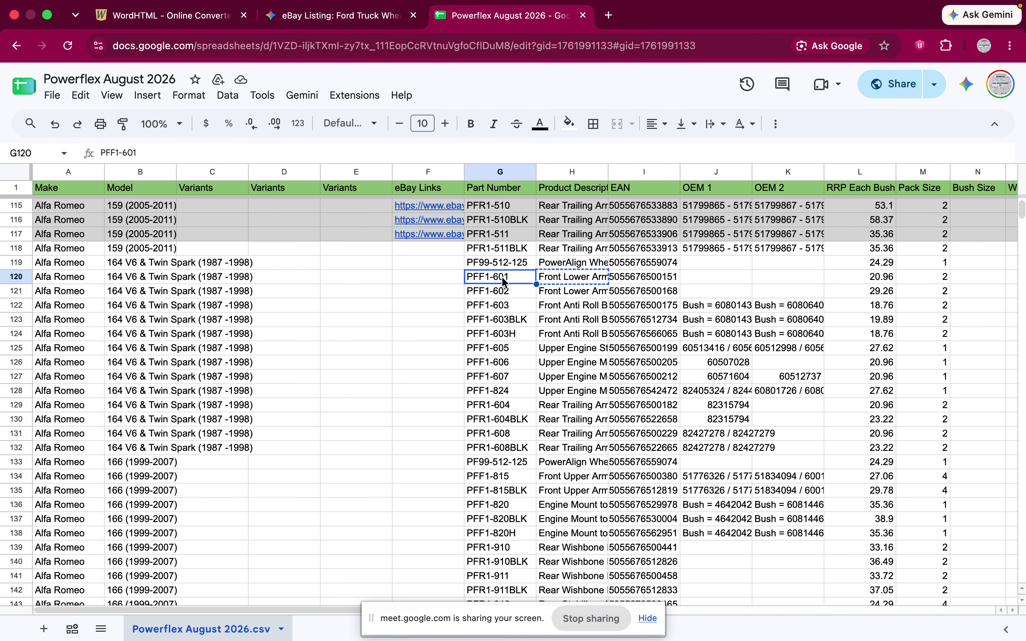
key(super+c)
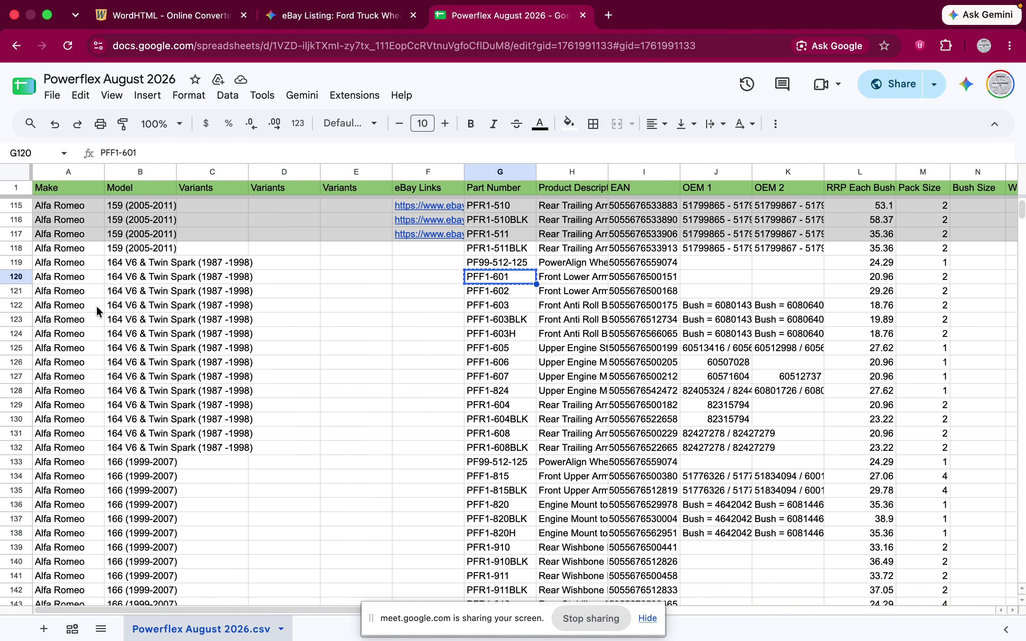
click(316, 17)
drag(535, 538, 472, 533)
key(super+v)
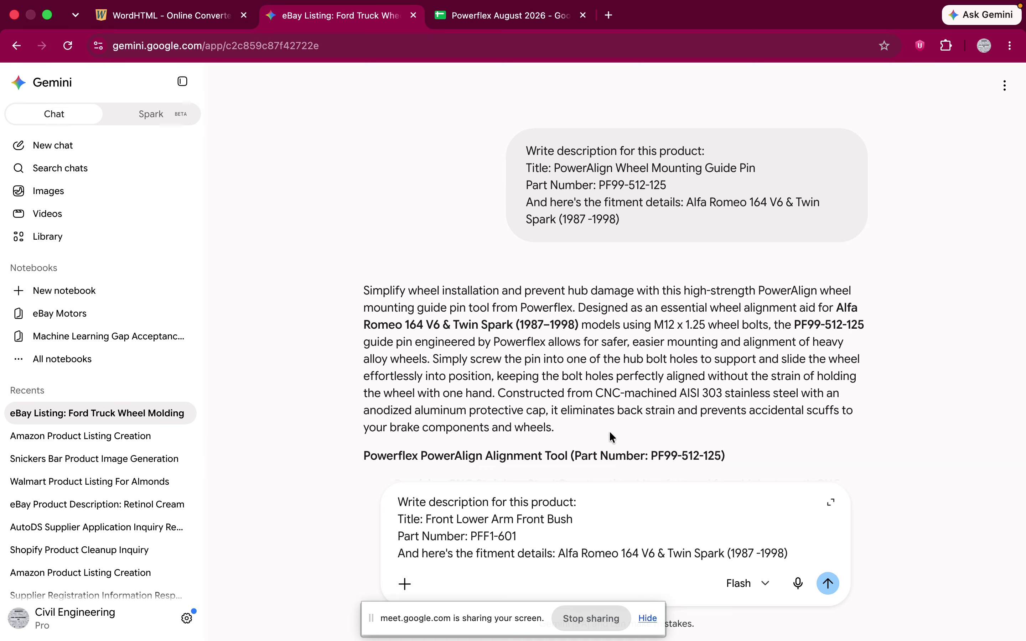
scroll(612, 437, down, 10)
key(Return)
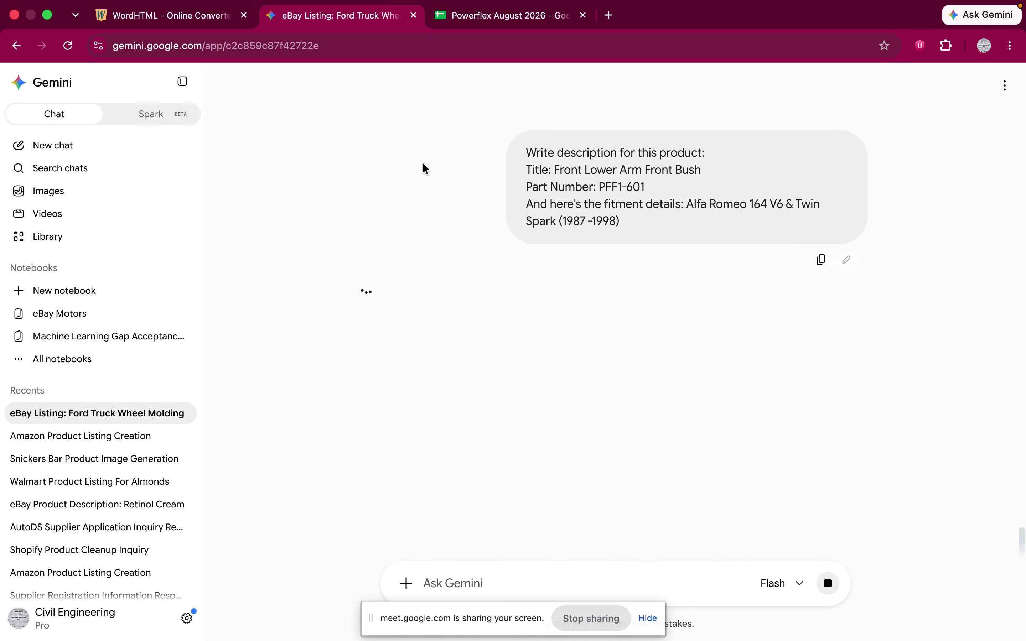
Step: Copy the PFF1-601 prompt just sent and paste it into the message box as the next draft
click(821, 258)
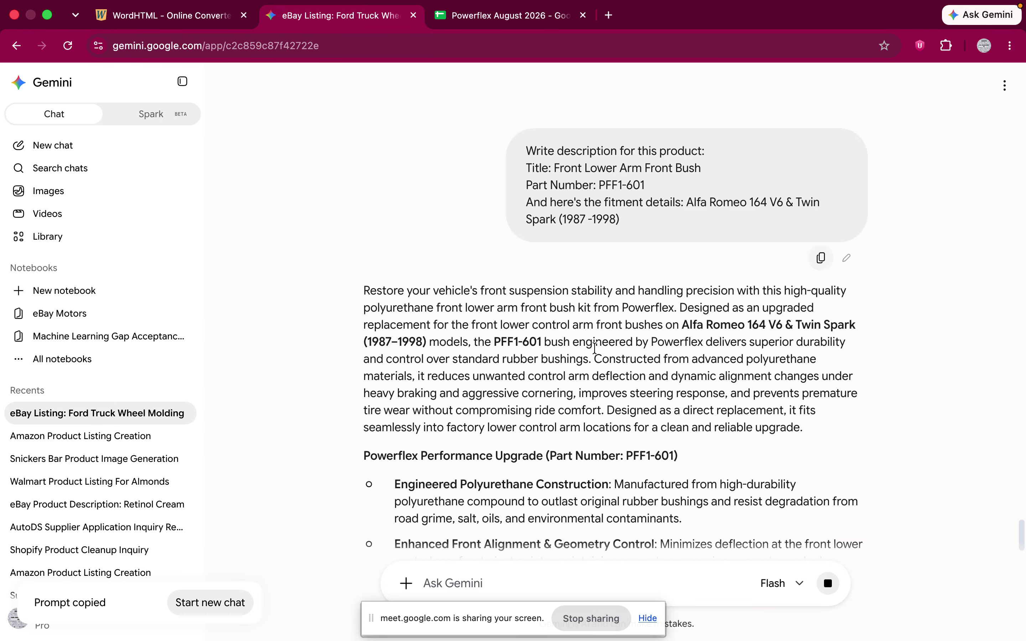
scroll(526, 450, down, 5)
click(464, 577)
key(super+v)
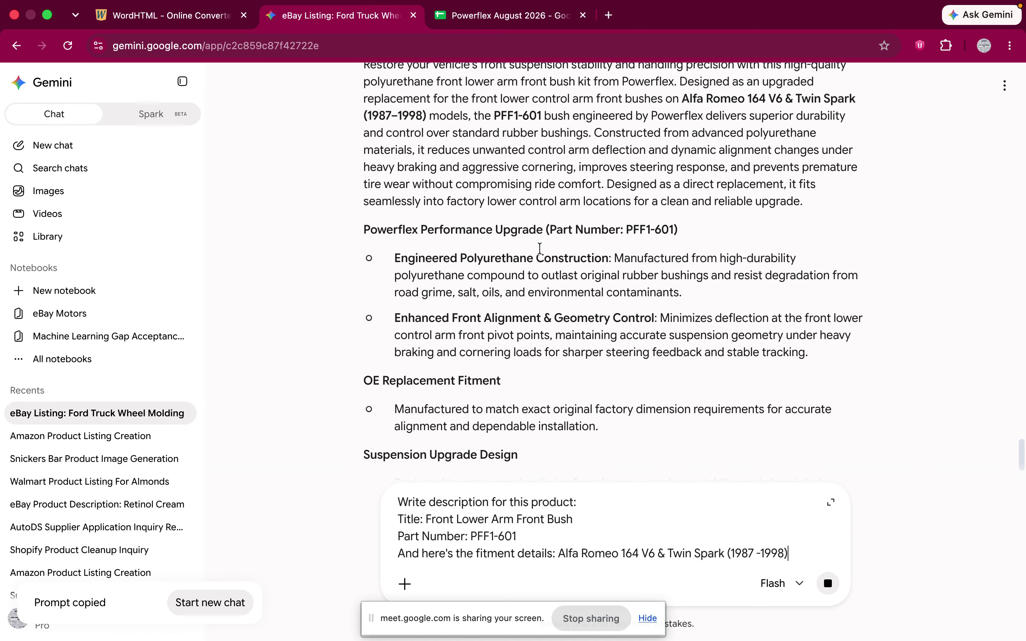
Step: Replace the draft's title with row 121's product description, "Front Lower Arm Rear Bush", copied from the sheet
click(462, 25)
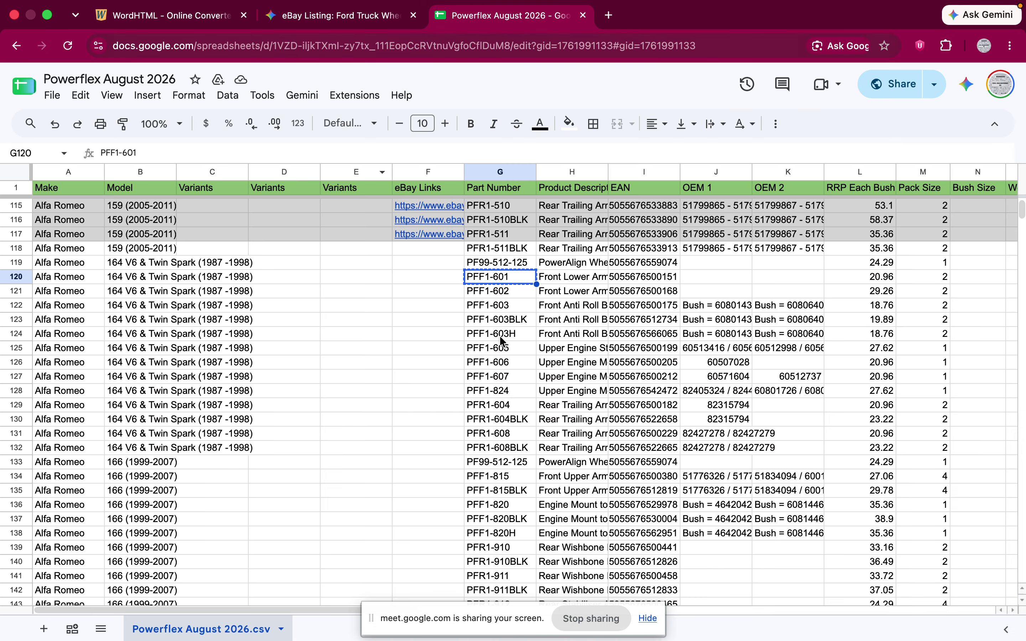
click(562, 294)
click(379, 16)
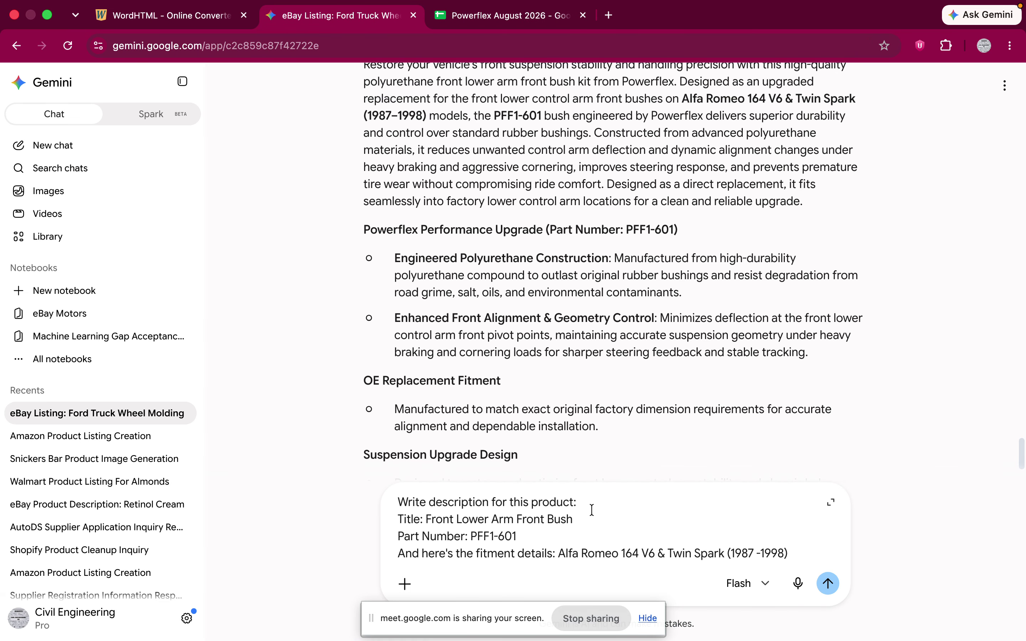
drag(585, 521, 425, 519)
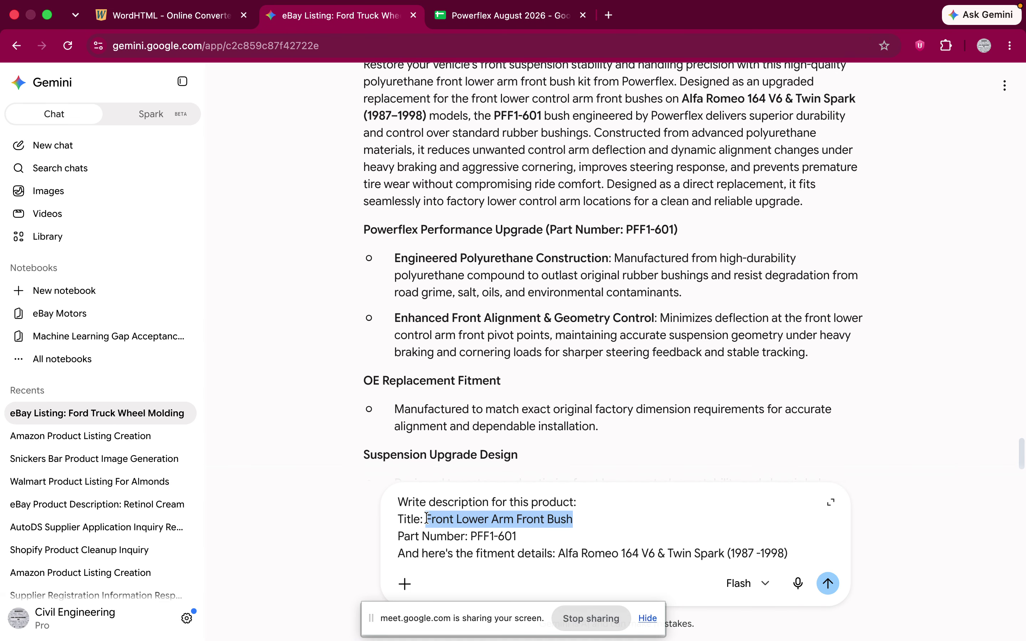
key(super+v)
Step: Replace the draft's part number with PFF1-602 from row 121 of the sheet and send the prompt to Gemini
click(488, 15)
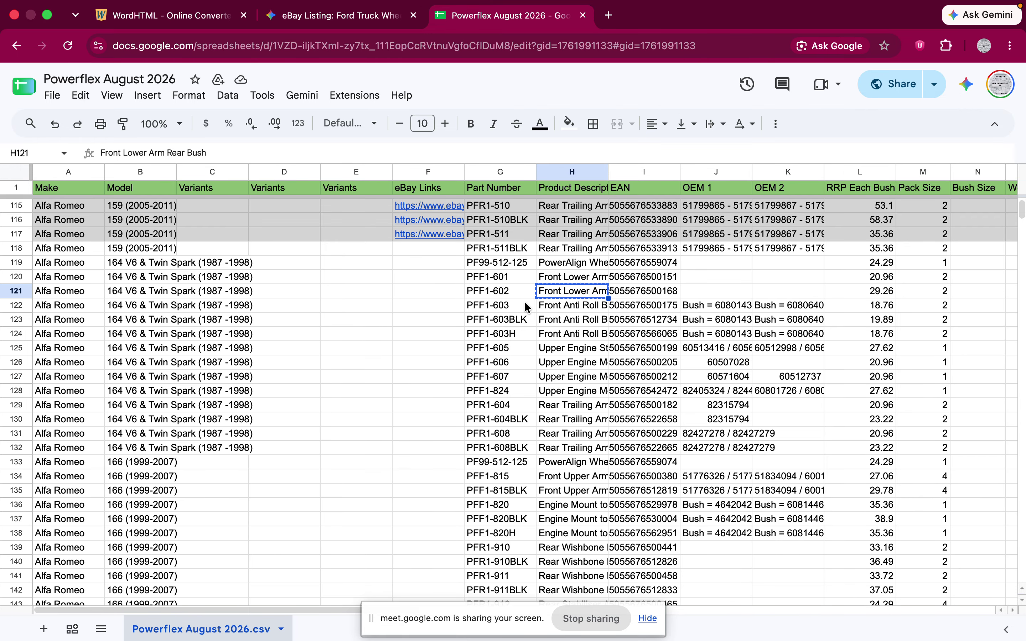
click(510, 290)
key(super+c)
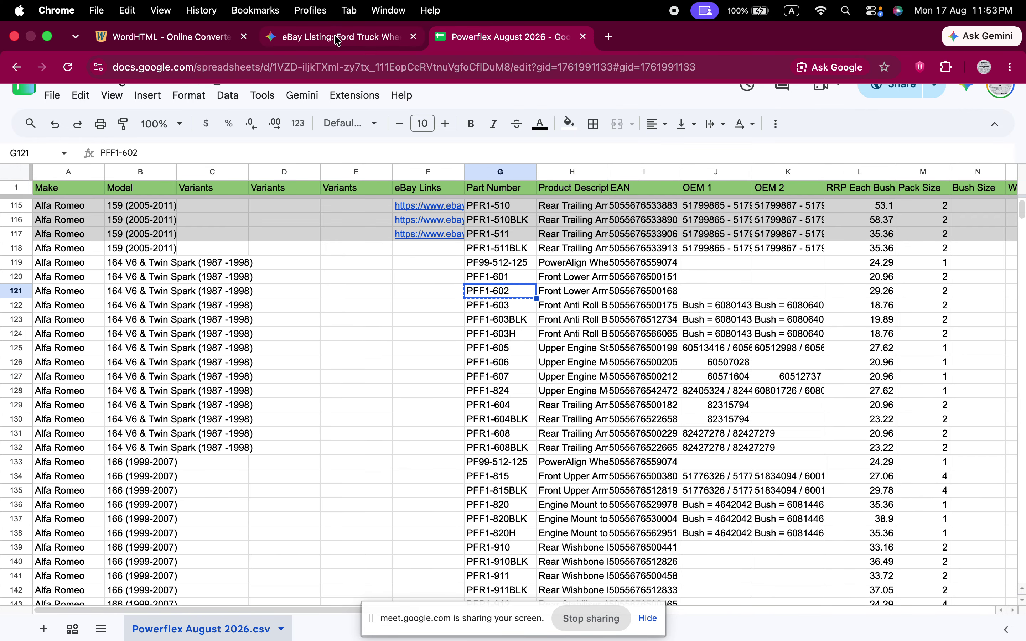
click(334, 31)
drag(545, 540, 469, 537)
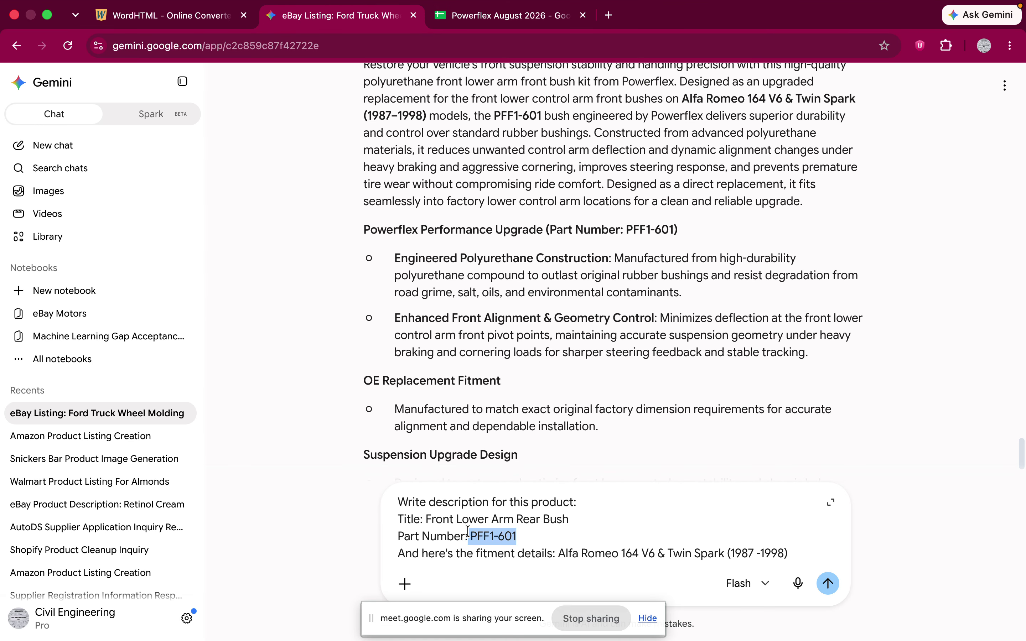
key(super+v)
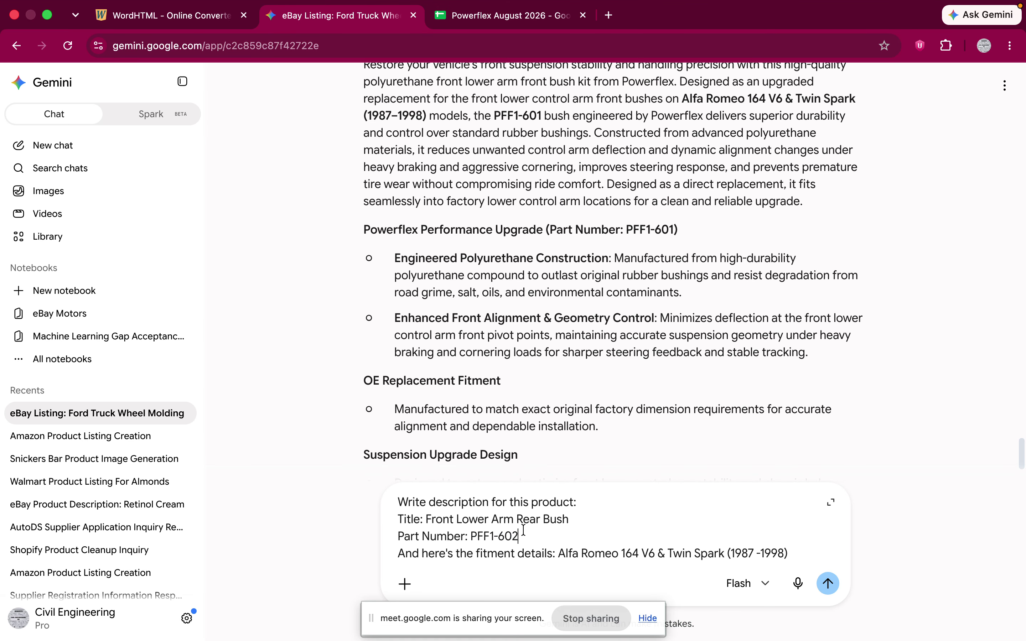
click(828, 584)
Step: Reuse the PFF1-602 prompt as the next draft, replacing its title with row 122's "Front Anti Roll Bar End Link Mount To Arm Bush"
click(821, 258)
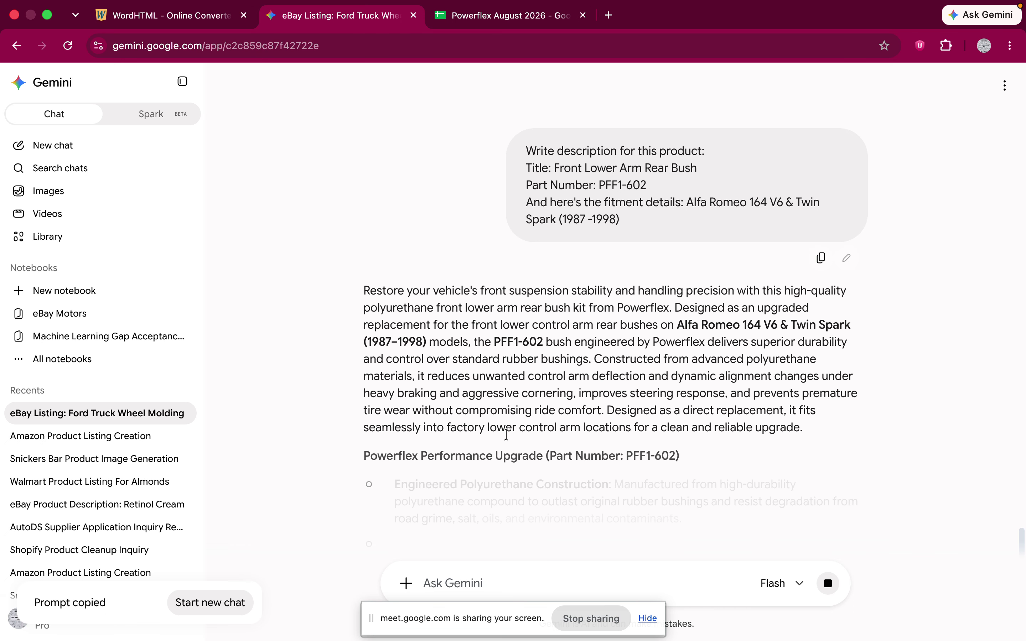
key(super+v)
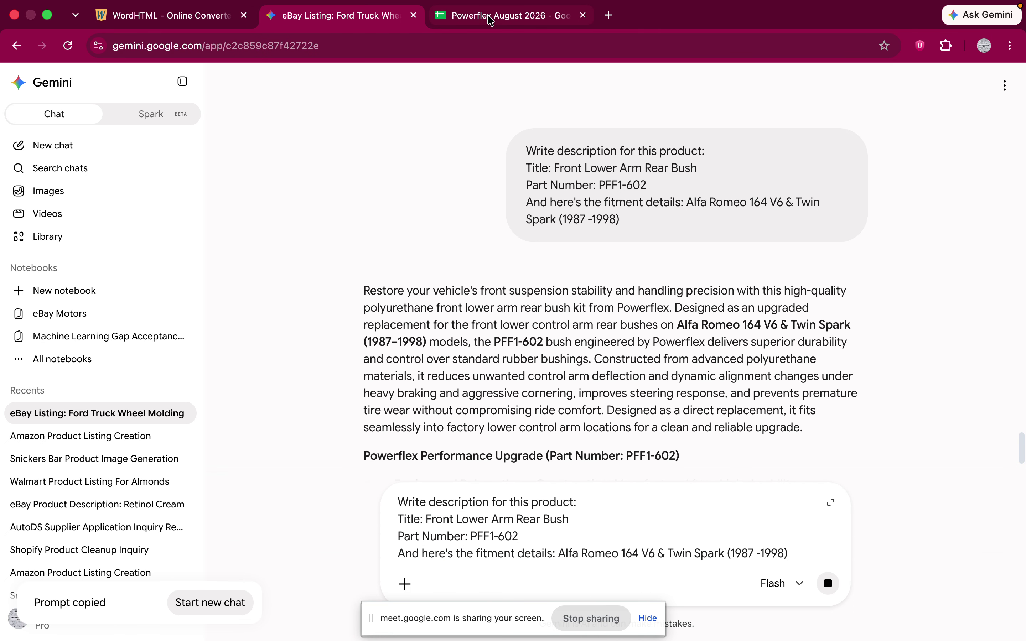
key(ctrl+Tab)
click(550, 310)
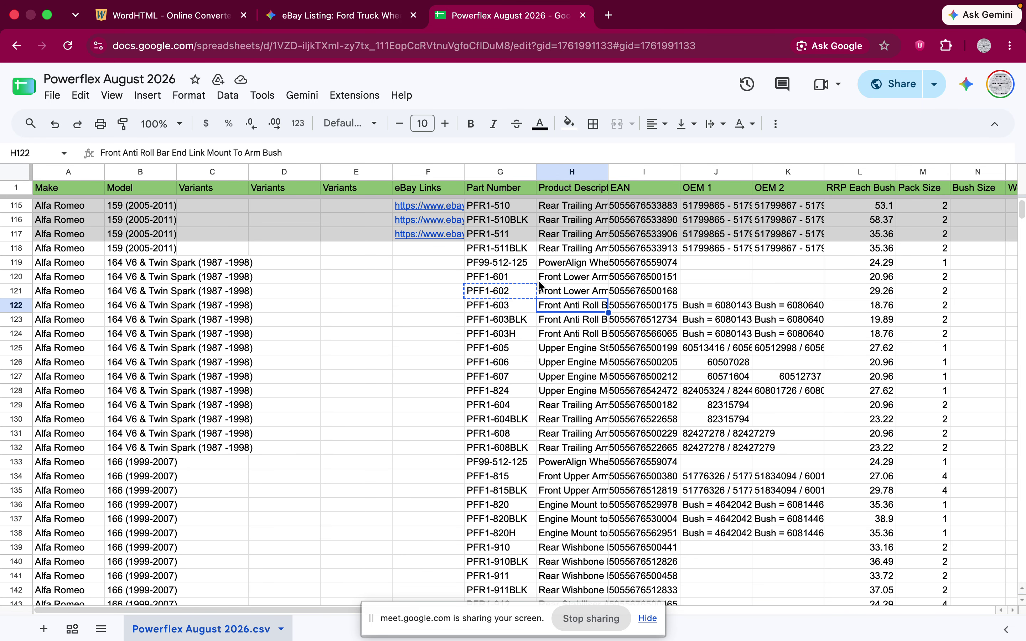
key(super+c)
click(377, 19)
drag(569, 520, 425, 519)
key(super+v)
Step: Replace the draft's part number with PFF1-603 from row 122 of the sheet and send the prompt to Gemini
click(498, 16)
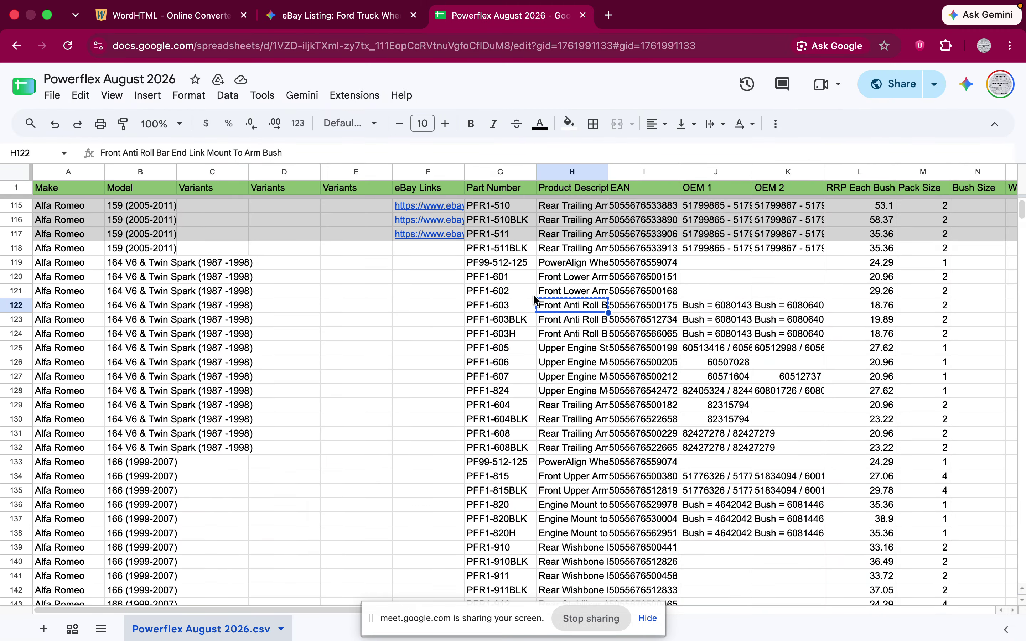
click(516, 308)
key(super+c)
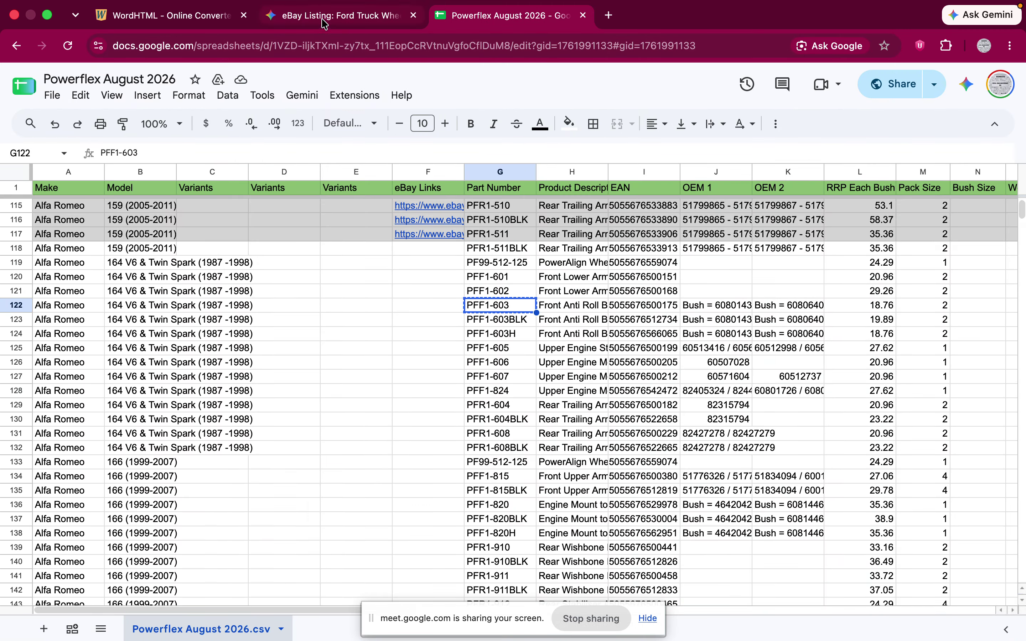
click(324, 17)
drag(542, 539, 471, 536)
key(super+v)
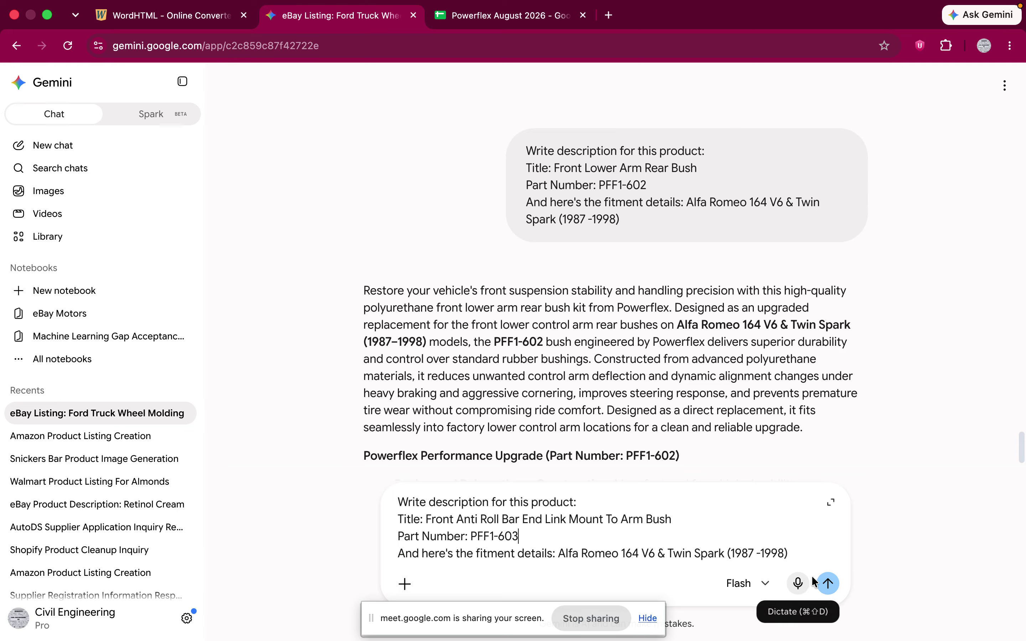
click(828, 583)
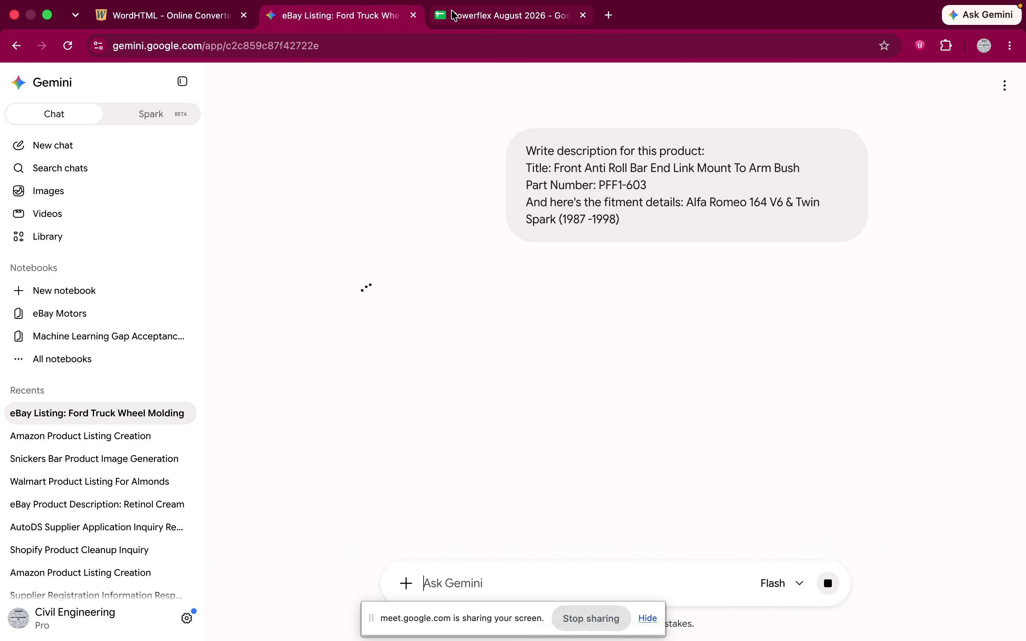
Step: Find Gemini's response for the PFF1-601 Front Lower Arm Front Bush in the chat and copy the full description
click(466, 15)
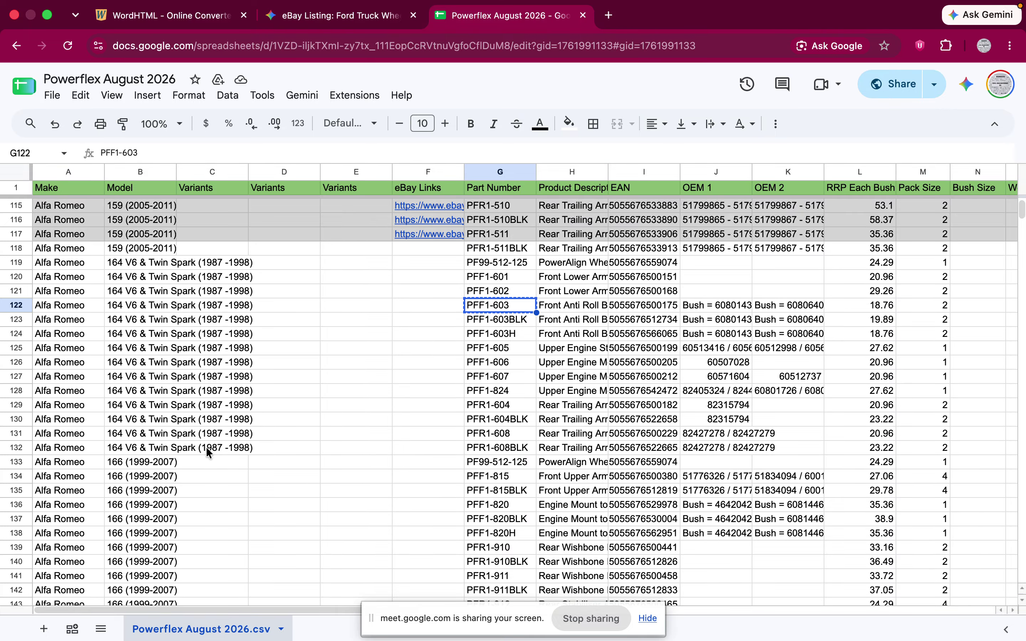
click(329, 21)
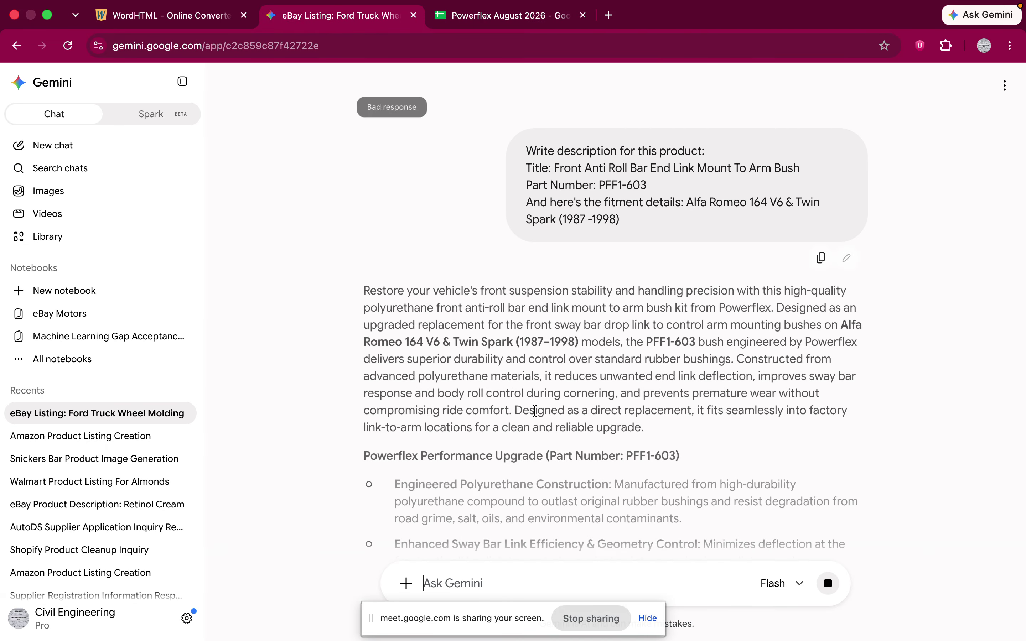
scroll(615, 405, down, 10)
scroll(615, 400, up, 15)
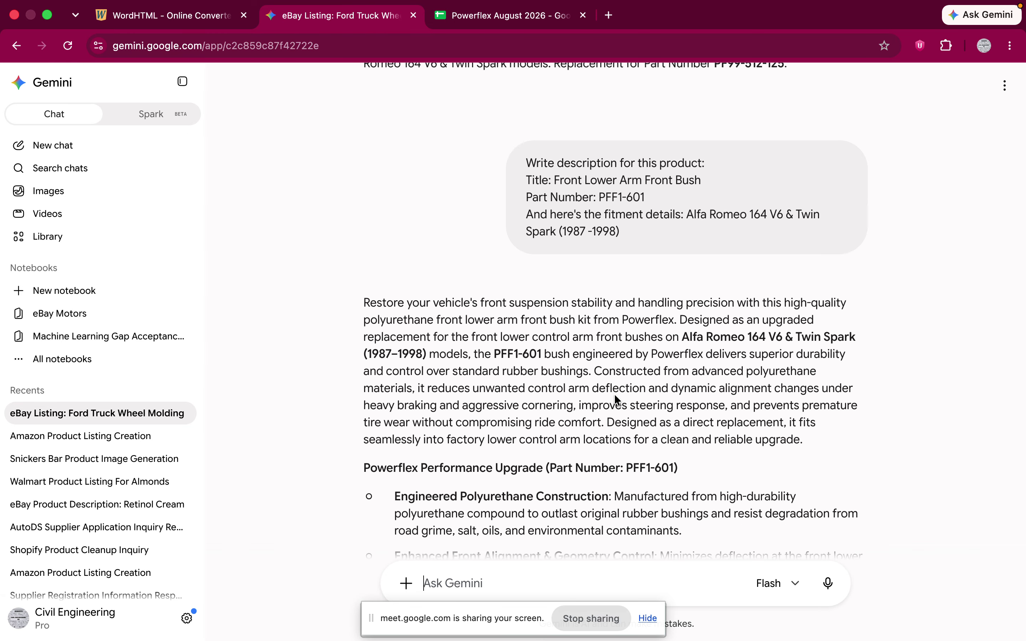
scroll(618, 390, down, 20)
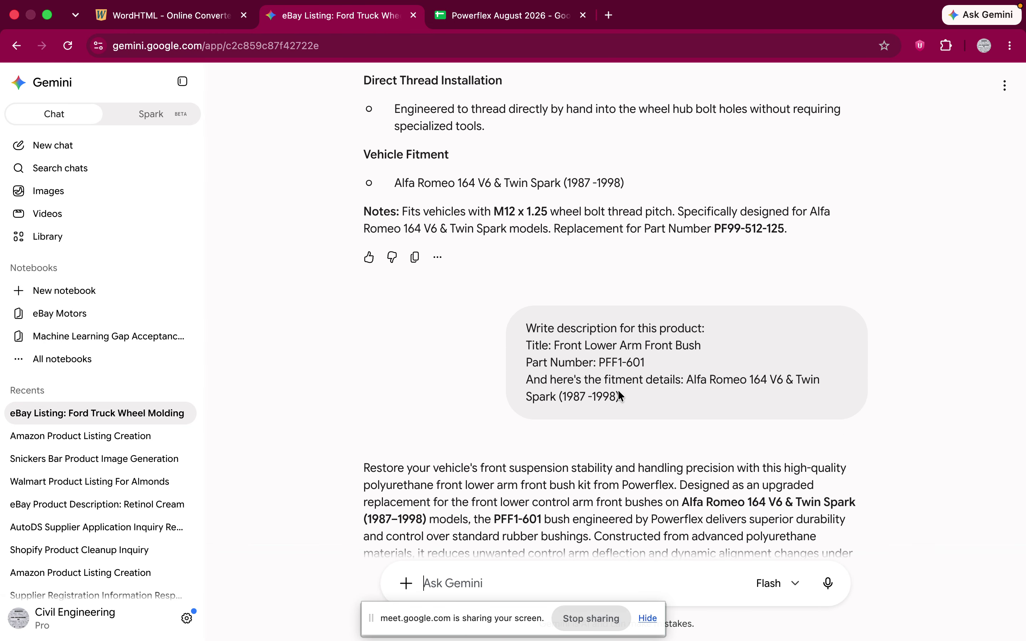
scroll(506, 509, down, 2)
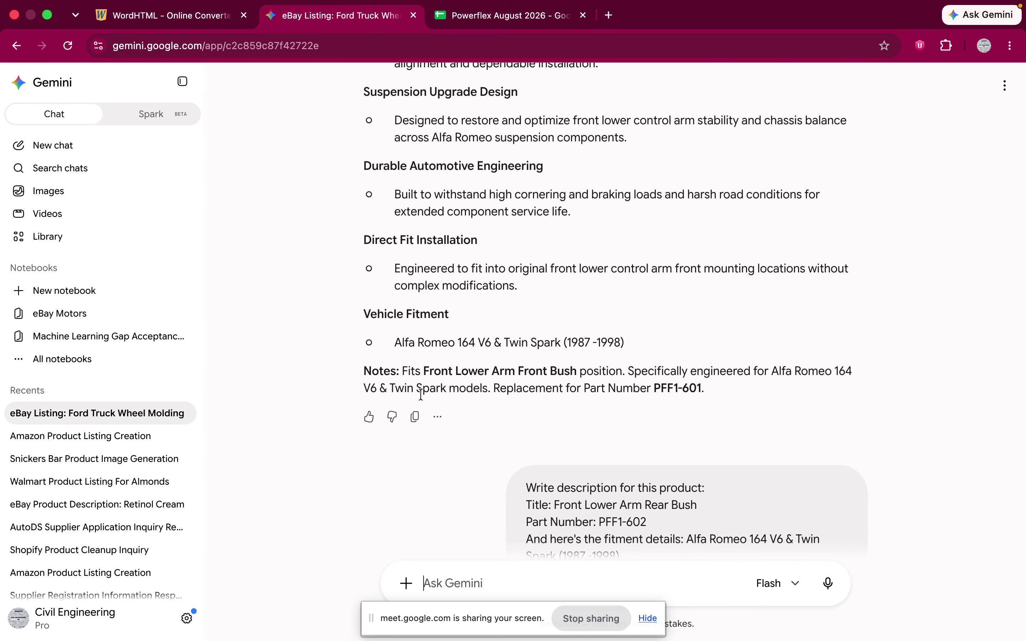
click(419, 423)
key(ctrl+Left)
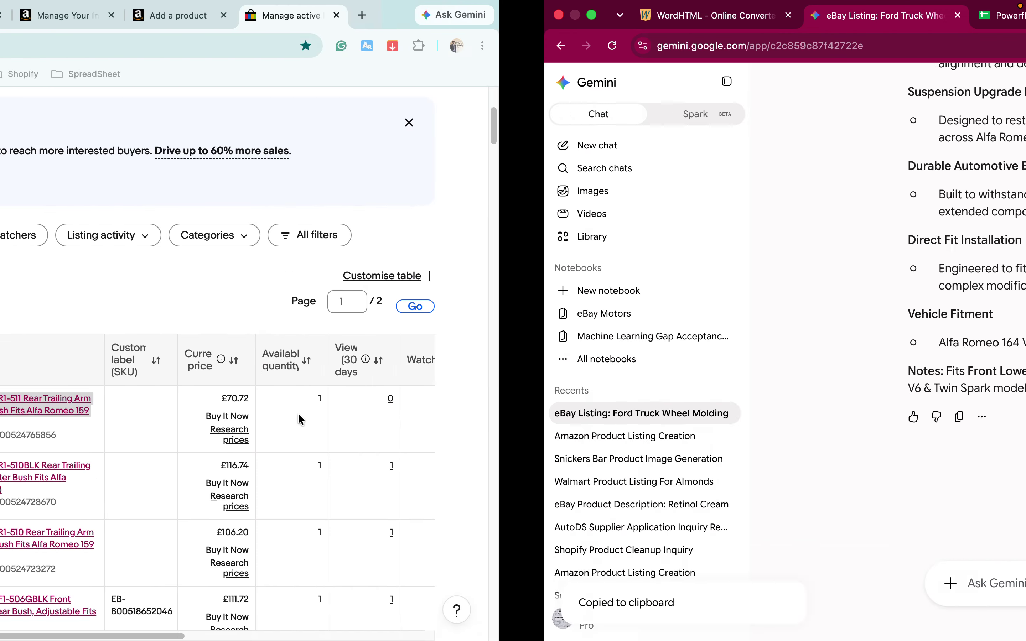
key(ctrl+Right)
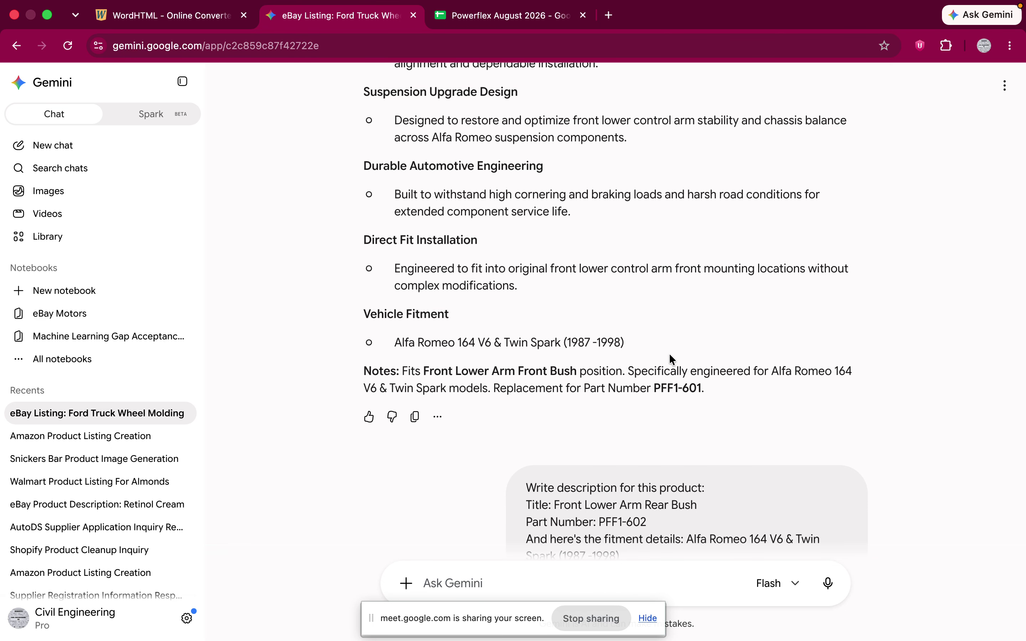
scroll(669, 357, down, 1)
key(ctrl+Left)
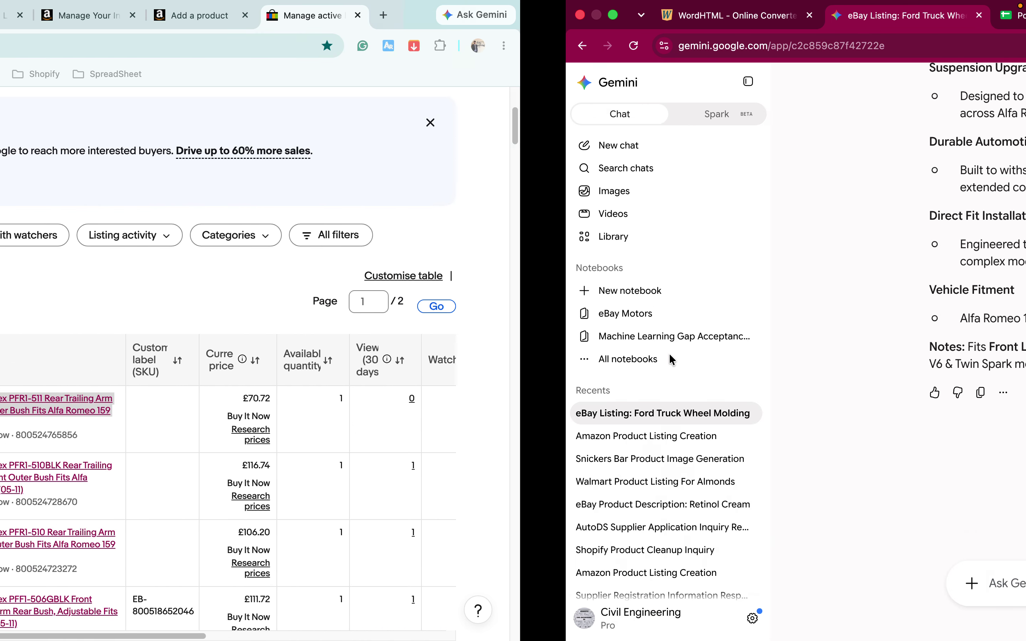
key(ctrl+Right)
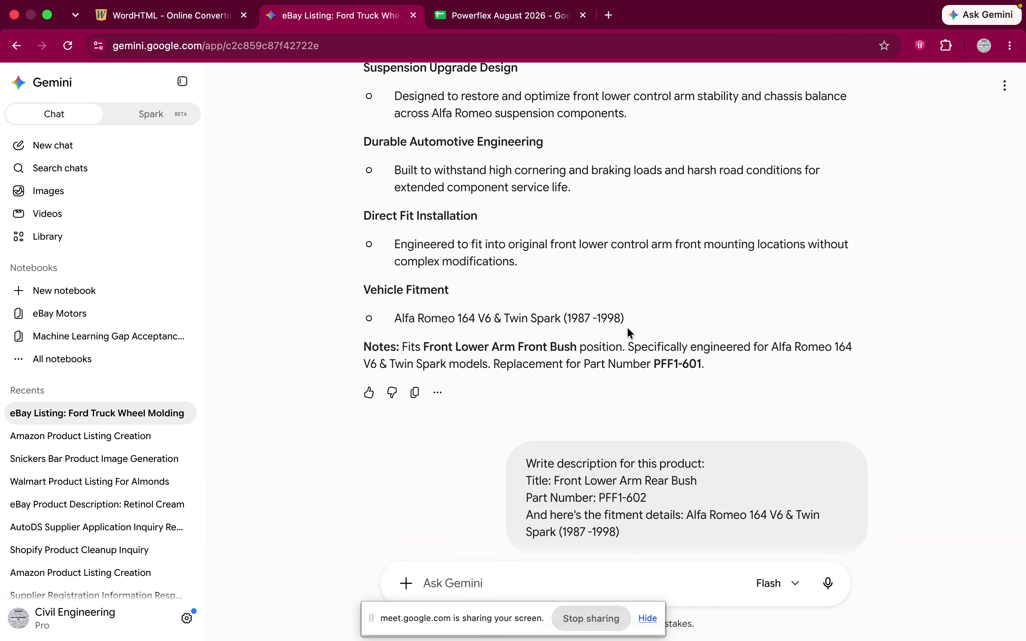
key(ctrl+Left)
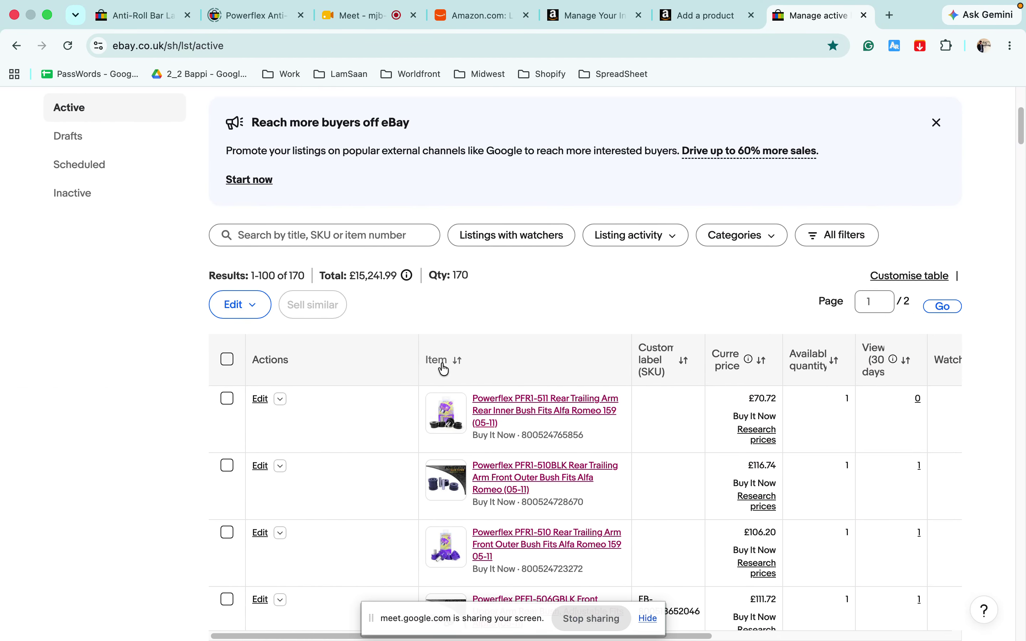
scroll(443, 360, down, 3)
key(ctrl+Right)
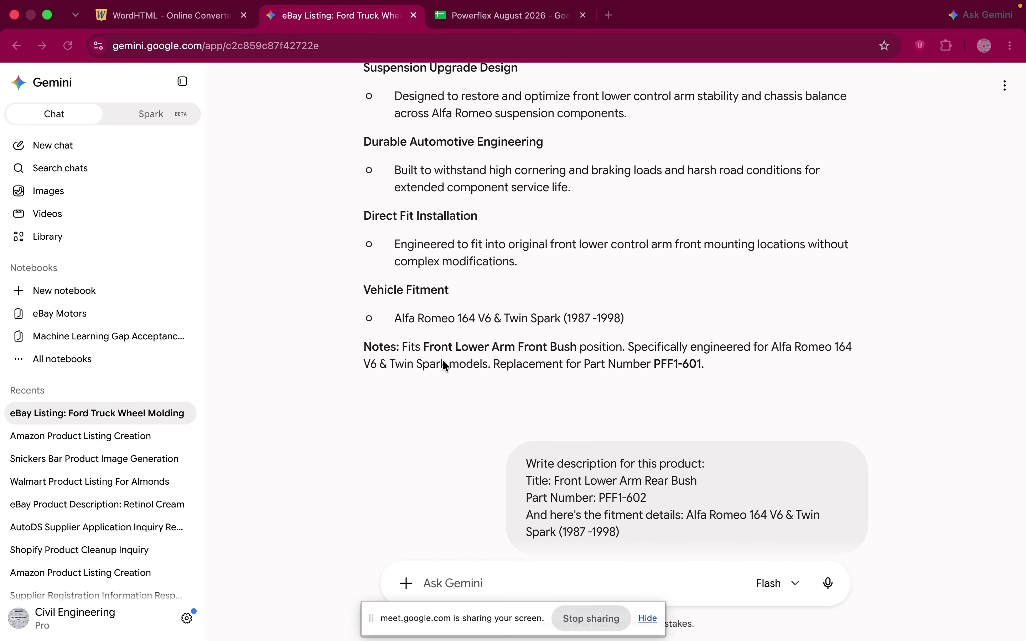
Step: Switch to the Powerflex August 2026 sheet and review the Alfa Romeo 164 V6 & Twin Spark parts in rows 119 to 132
key(ctrl+Left)
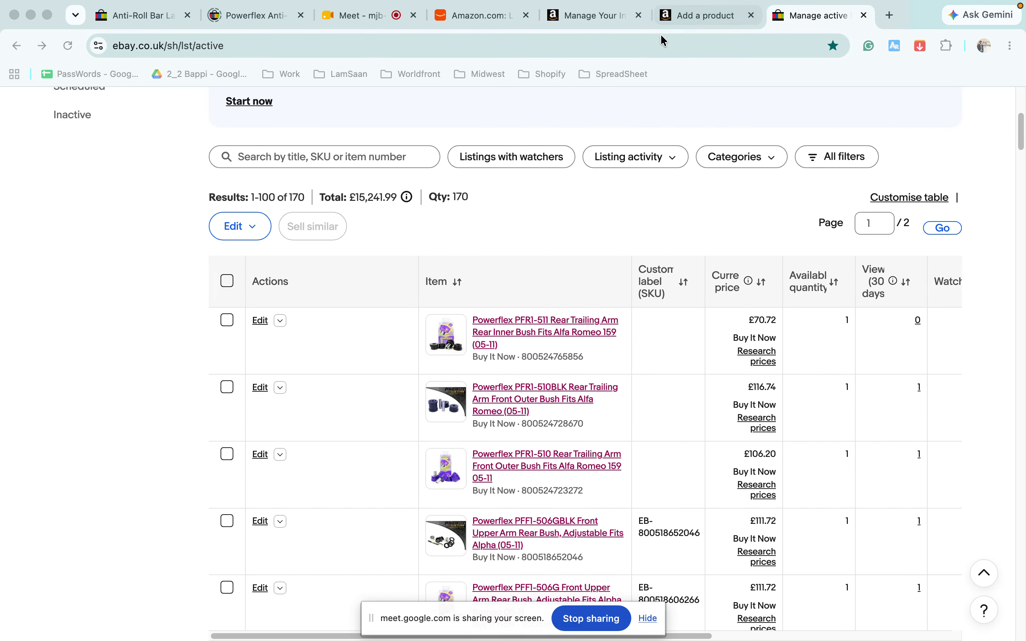
key(ctrl+Right)
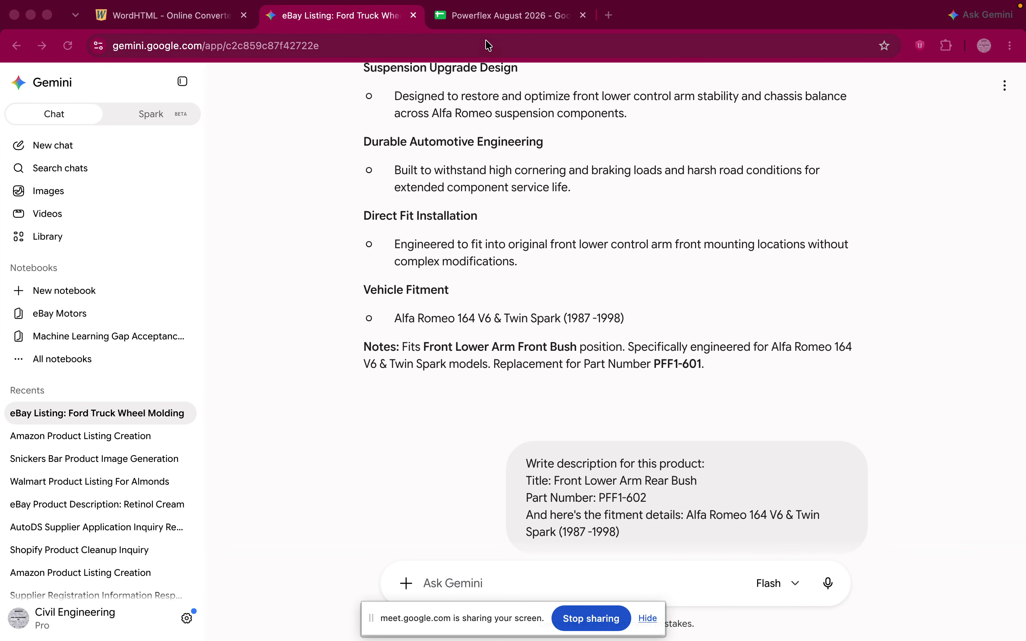
click(486, 19)
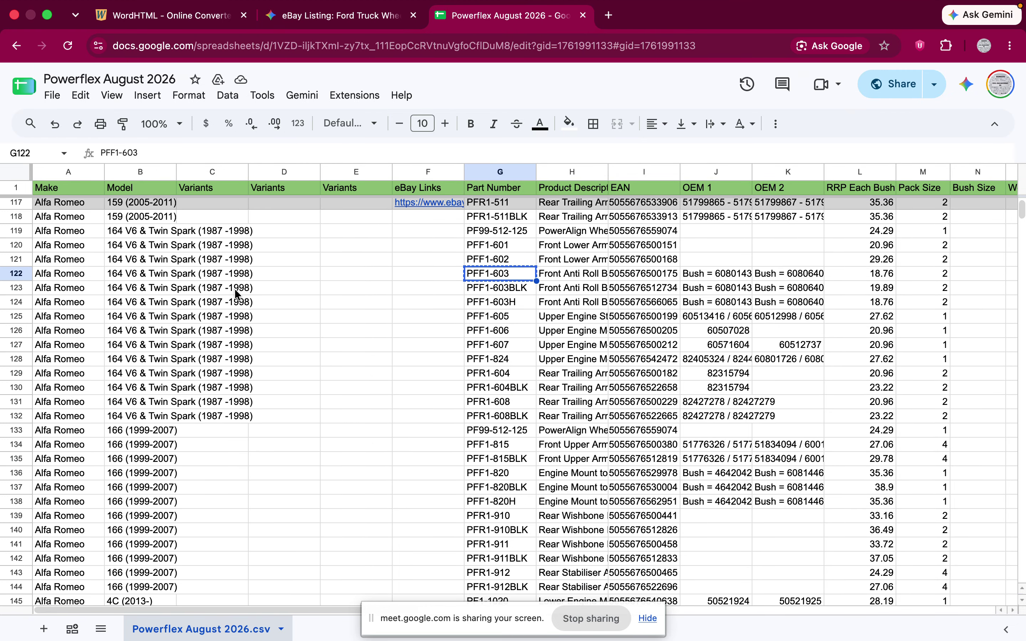
scroll(255, 302, up, 3)
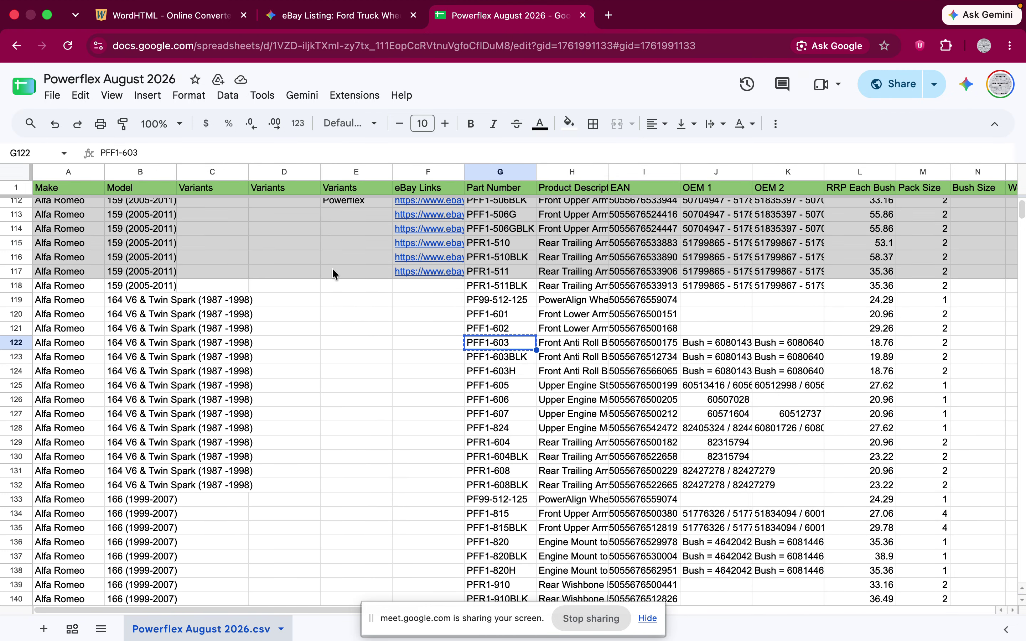
click(336, 270)
click(337, 244)
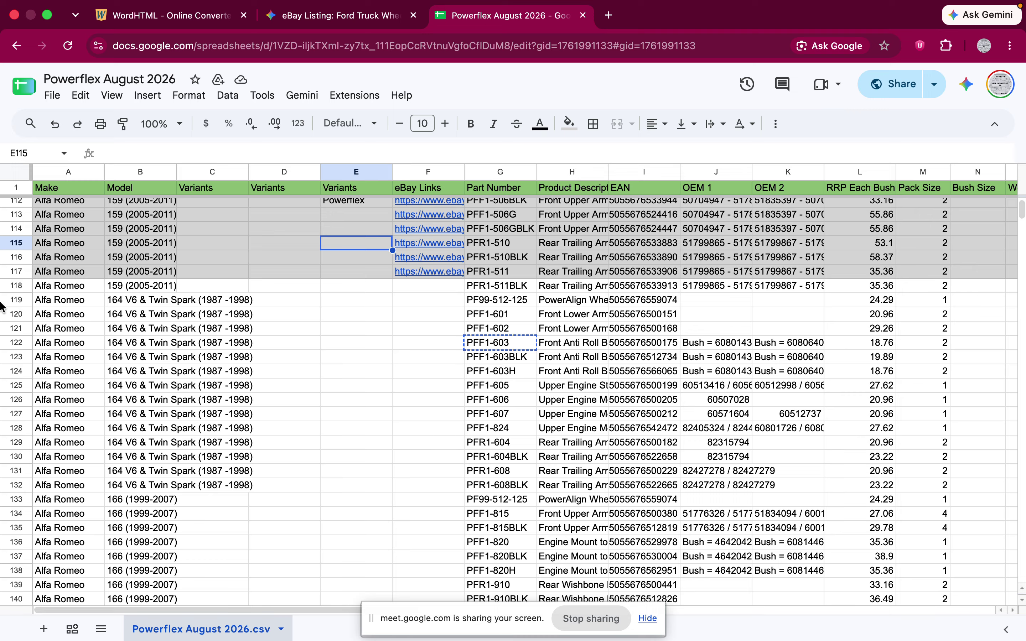
drag(48, 305, 58, 492)
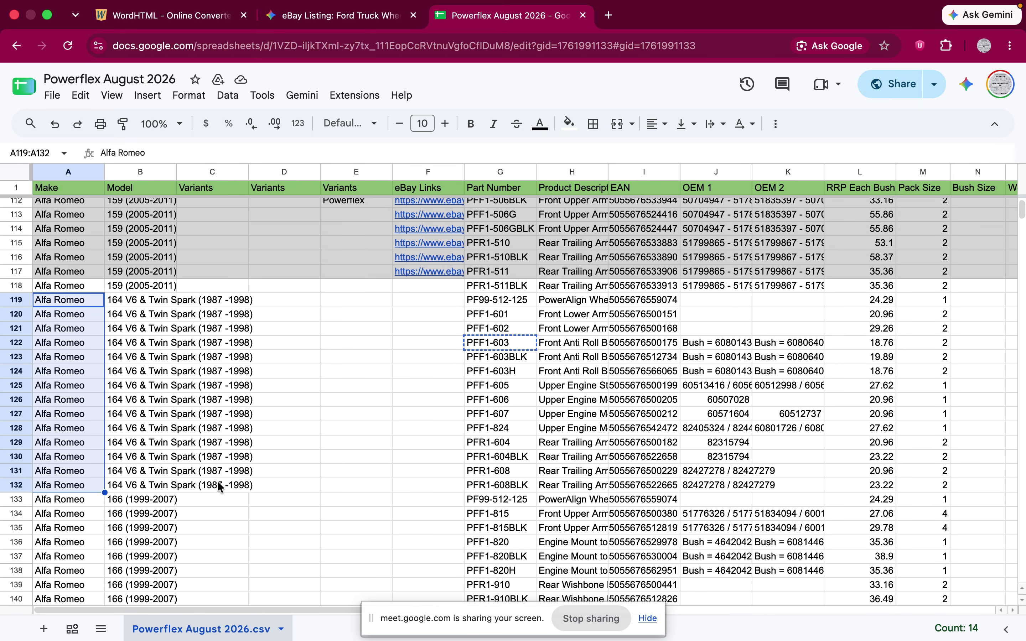
scroll(217, 481, down, 3)
click(230, 468)
scroll(239, 461, down, 6)
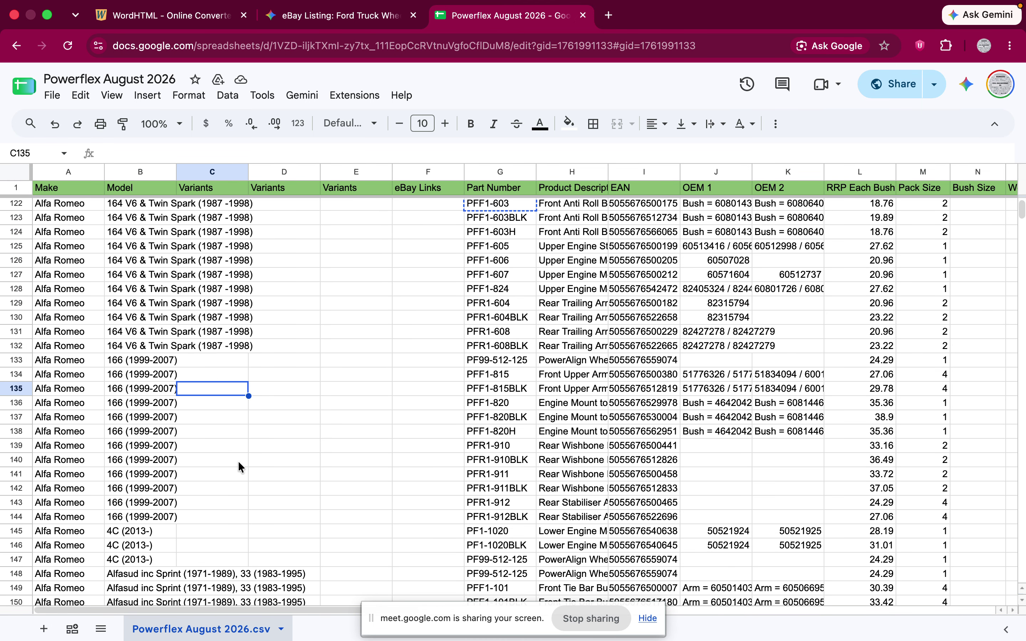
scroll(250, 440, up, 6)
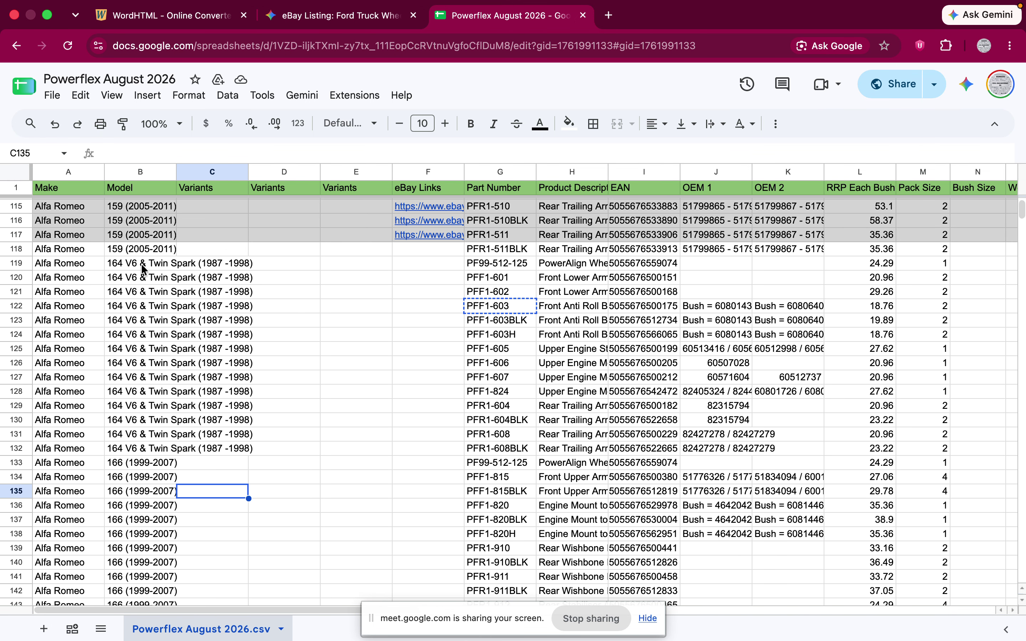
Step: Review the sheet's row blocks for the Alfa Romeo 166, 4C, Alfasud and Alfetta models, rows 133 to 185
scroll(183, 479, down, 5)
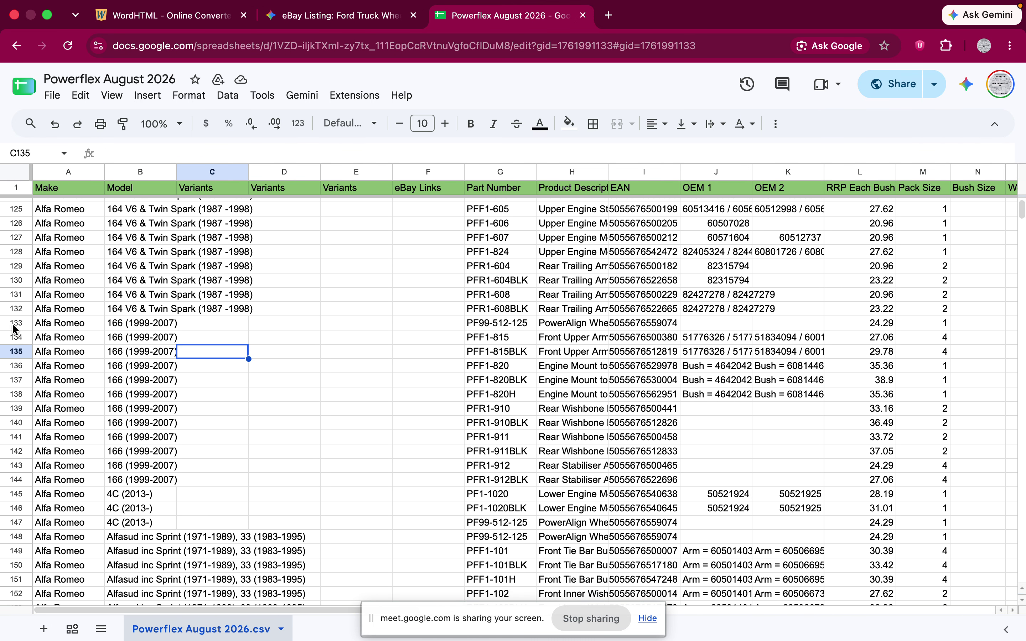
drag(14, 326, 19, 480)
click(147, 507)
scroll(182, 472, down, 15)
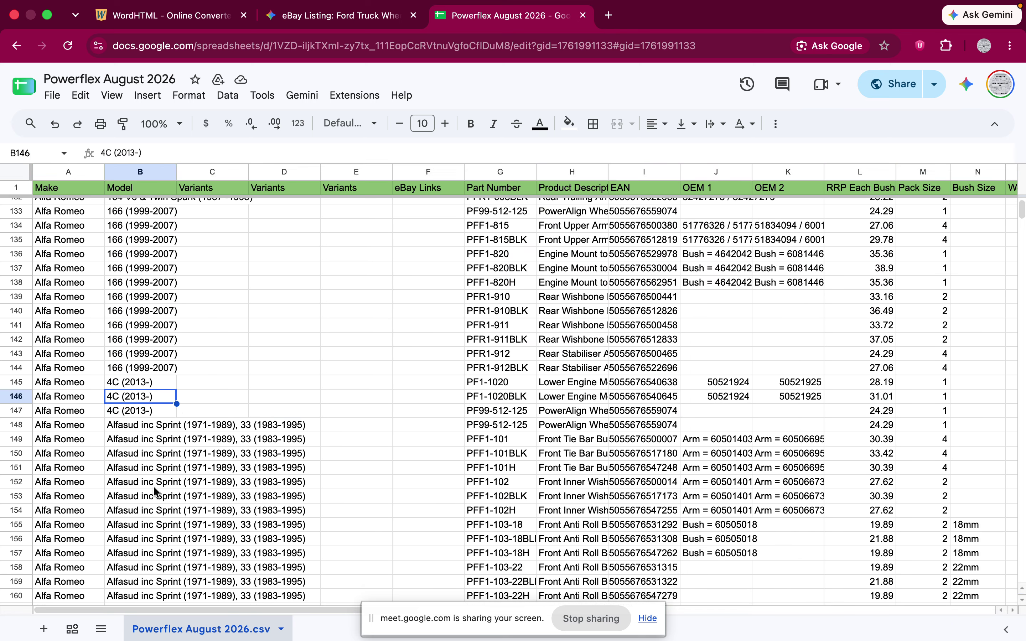
scroll(183, 473, up, 6)
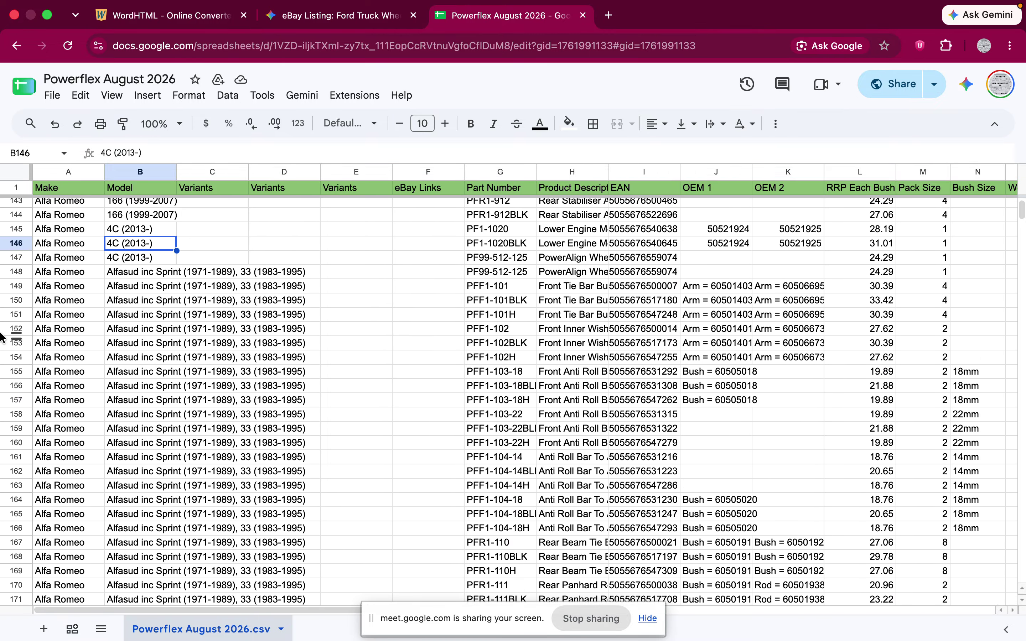
drag(13, 276, 83, 495)
scroll(134, 468, down, 3)
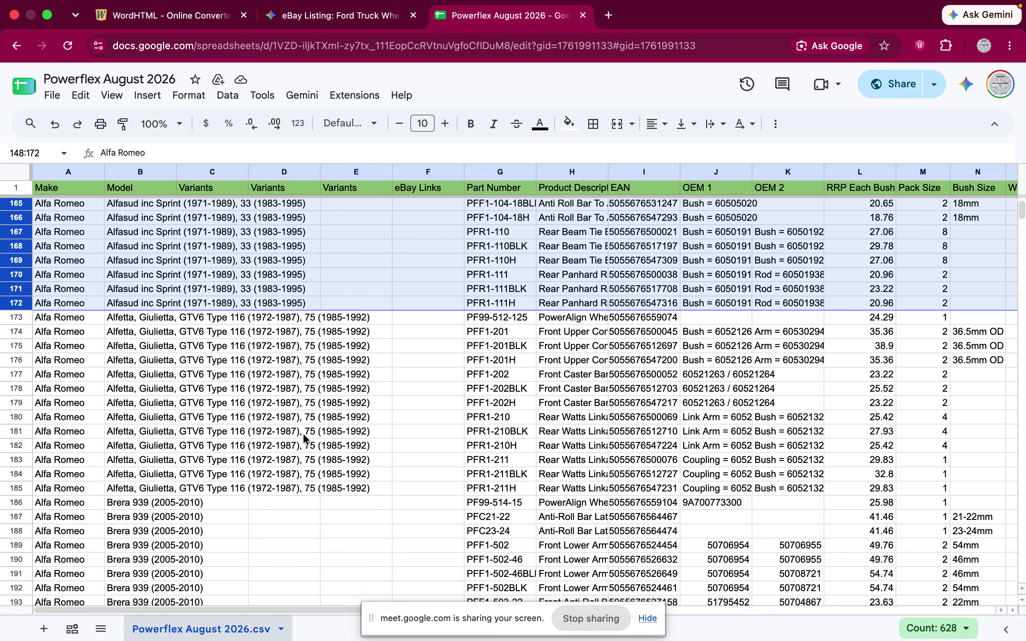
click(302, 518)
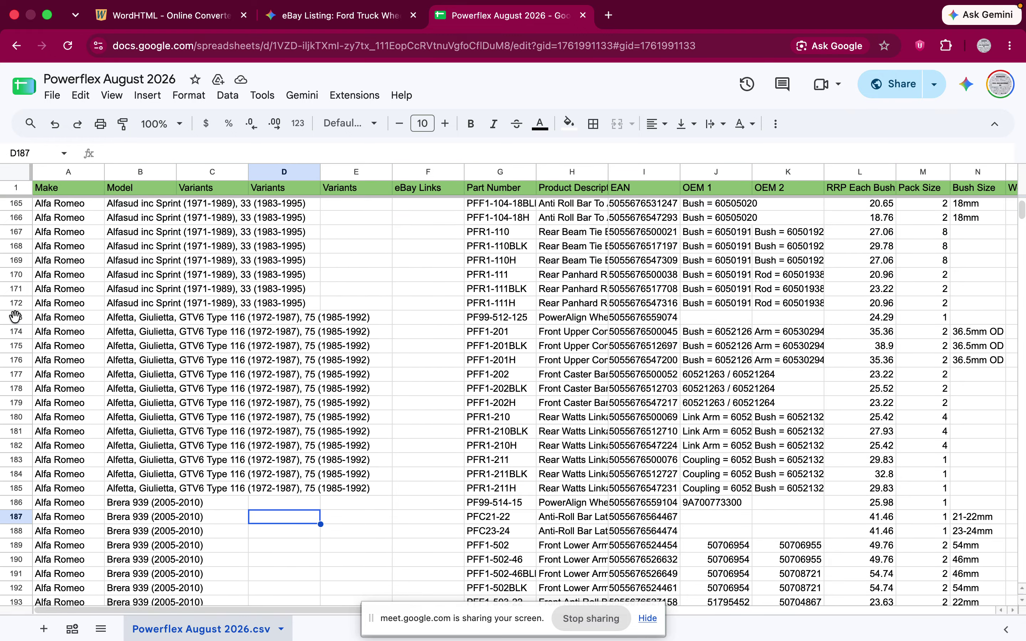
drag(16, 319, 19, 488)
scroll(232, 474, down, 5)
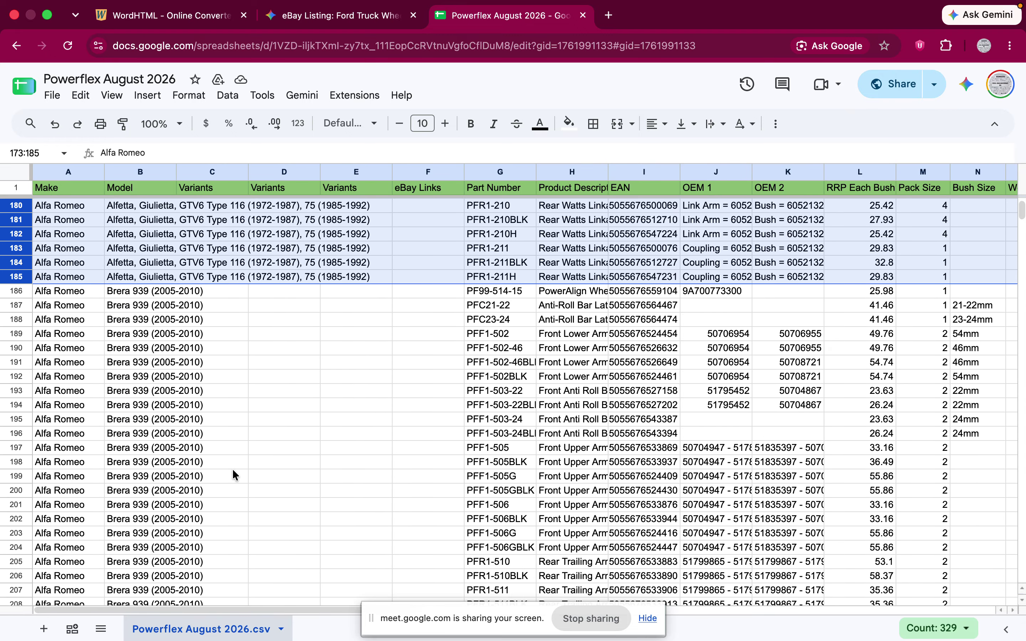
Step: Review the sheet's row blocks for the Brera 939 and GTV & Spider 916 models, rows 186 to 263
click(253, 445)
scroll(253, 445, down, 6)
scroll(257, 450, down, 20)
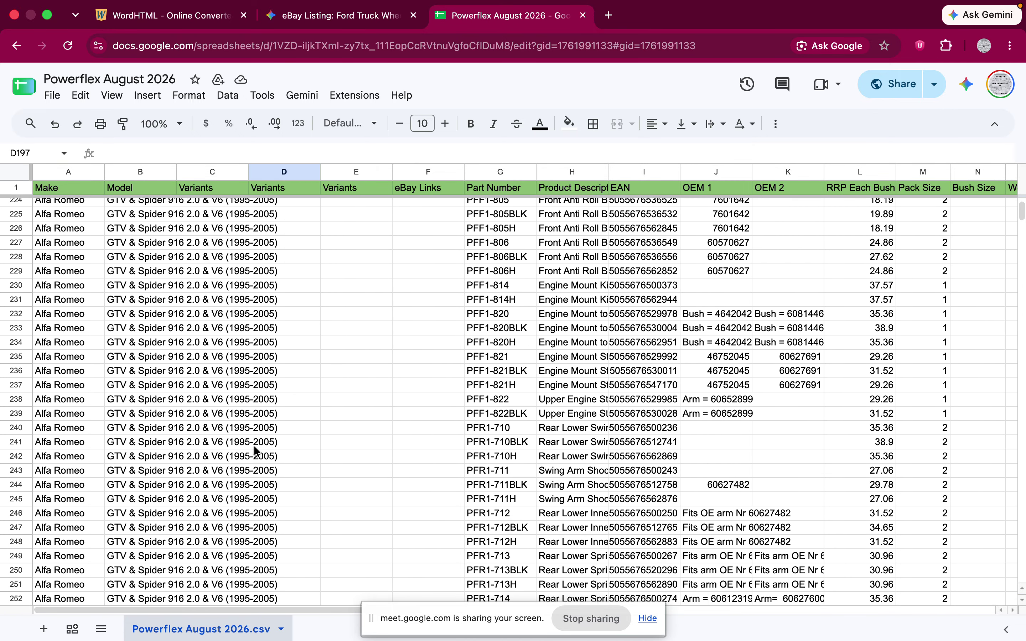
scroll(257, 450, up, 20)
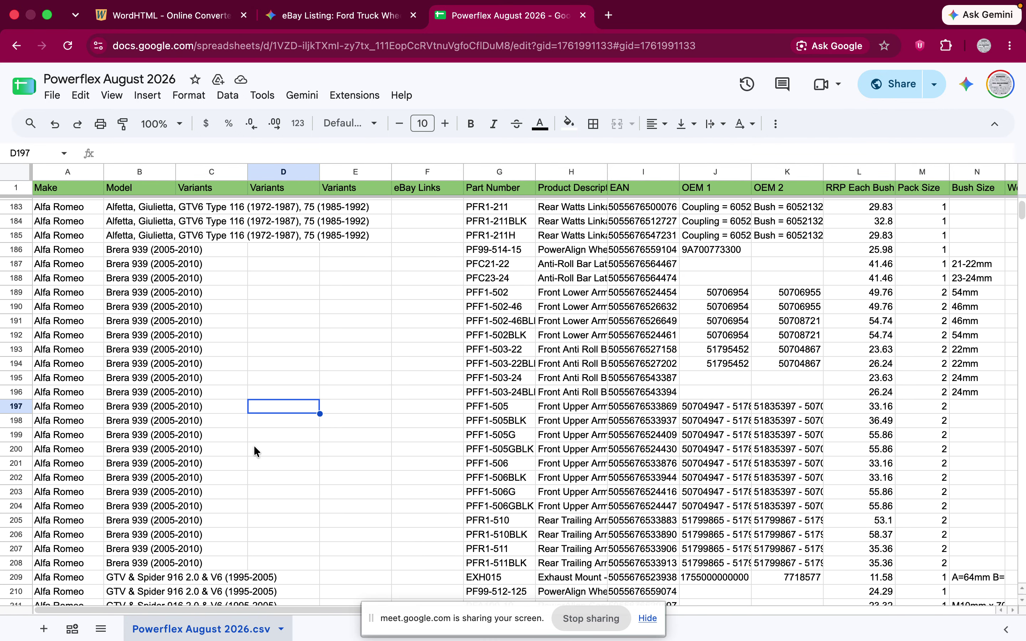
scroll(256, 450, down, 6)
scroll(255, 447, down, 18)
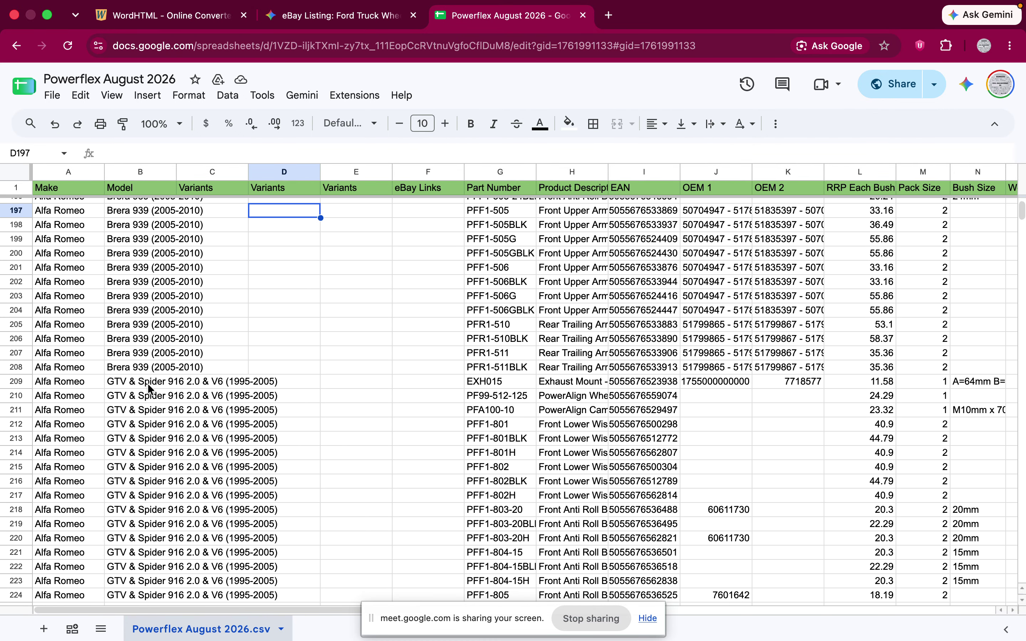
scroll(209, 406, up, 12)
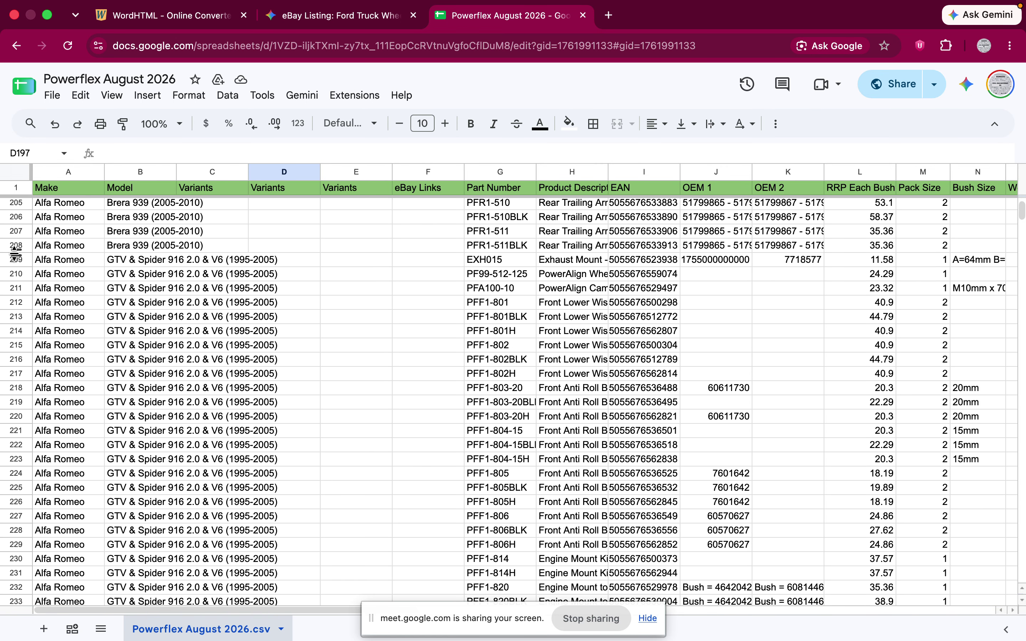
drag(13, 260, 155, 270)
click(163, 254)
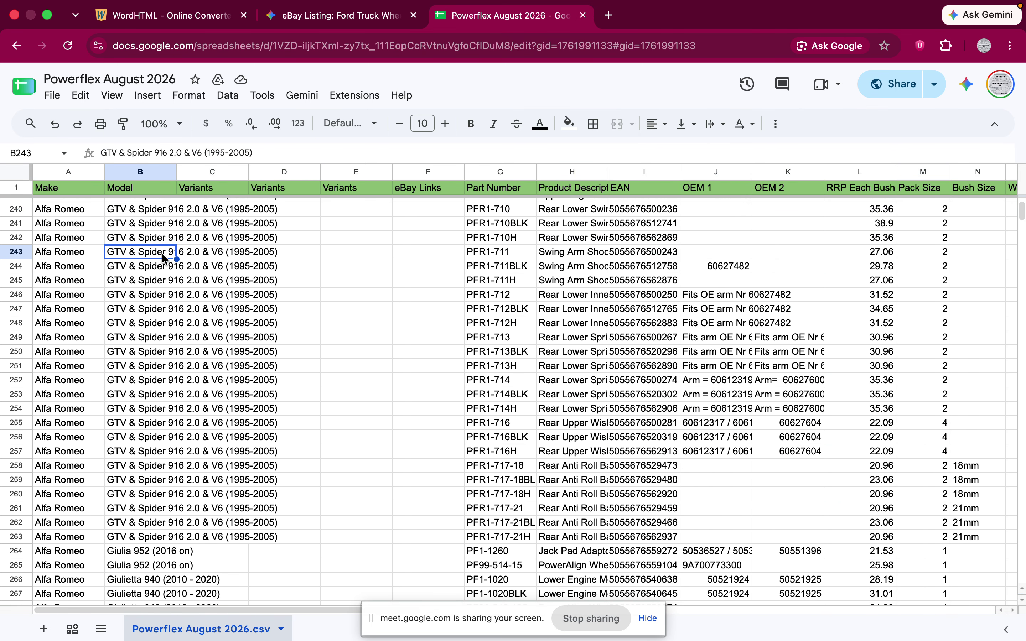
scroll(149, 270, up, 2)
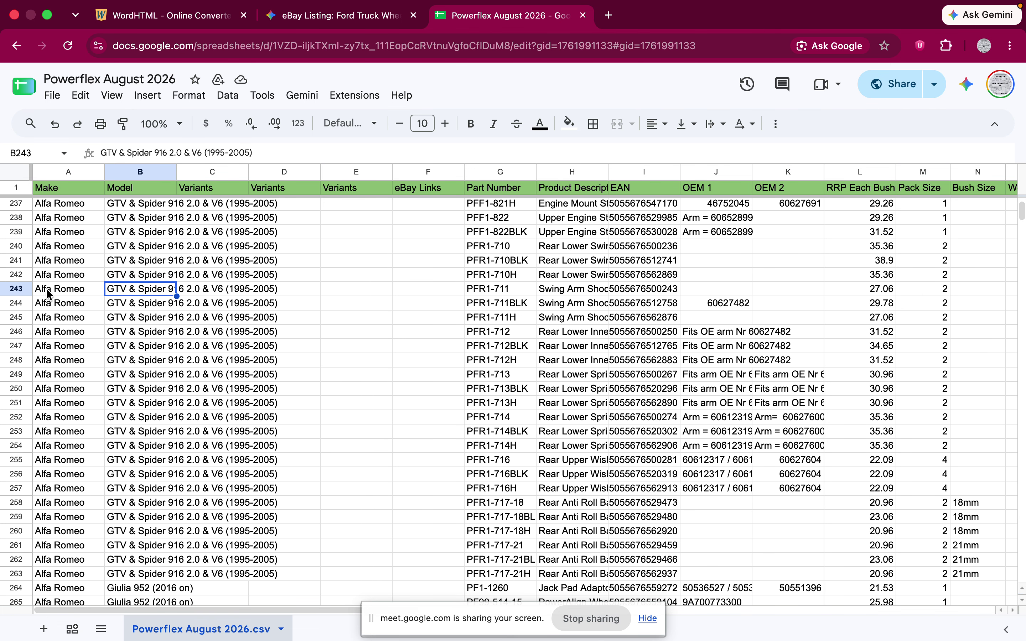
click(11, 303)
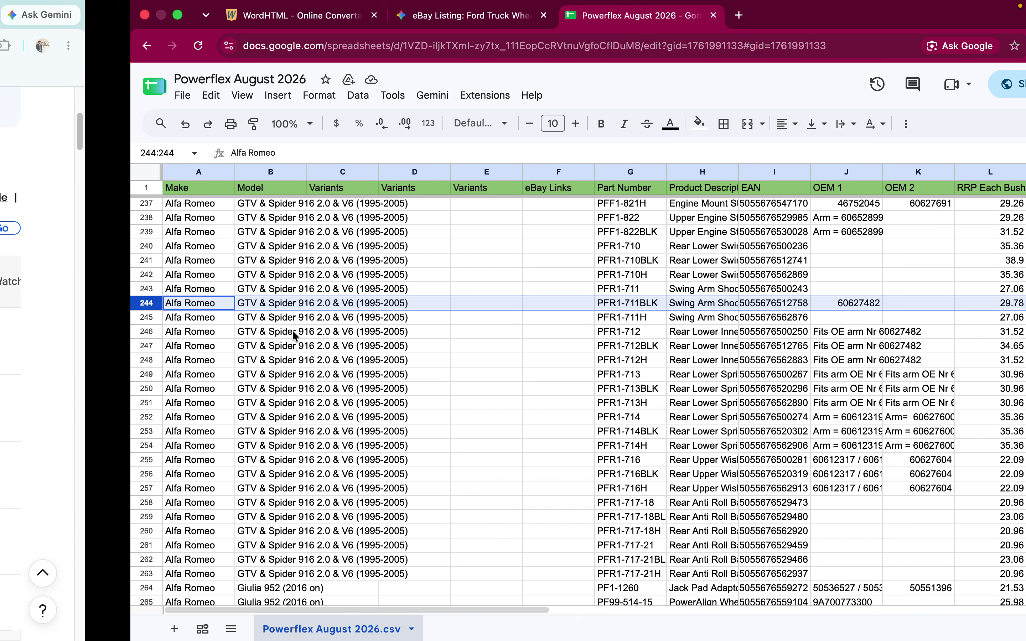
scroll(289, 353, down, 2)
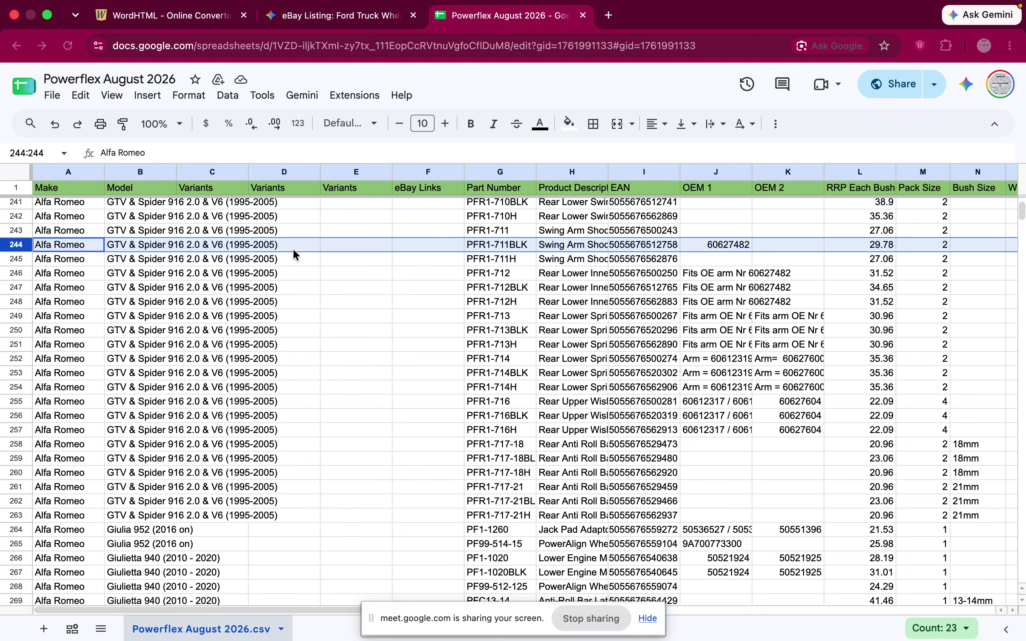
click(292, 245)
Step: Review the Giulia 952 rows and the start of the Giulietta 940 block at row 266
scroll(285, 370, down, 4)
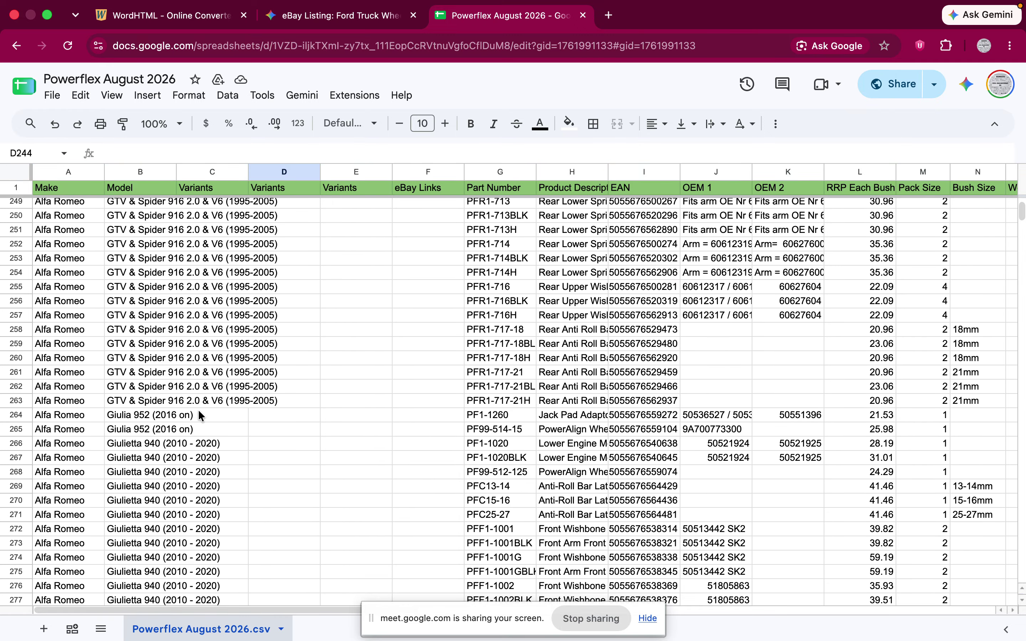
scroll(198, 410, down, 2)
click(201, 392)
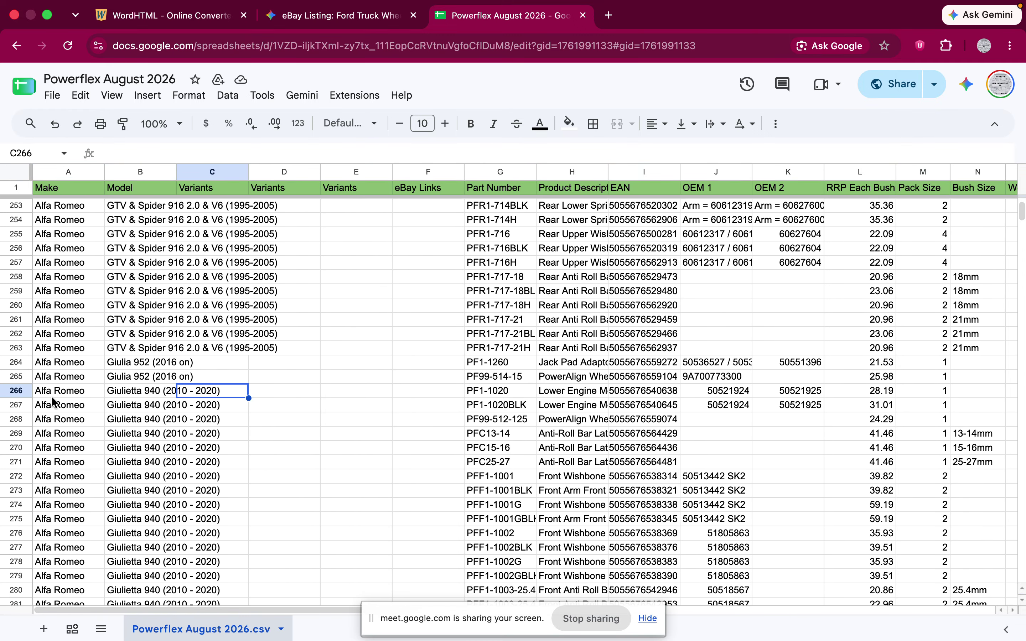
click(15, 392)
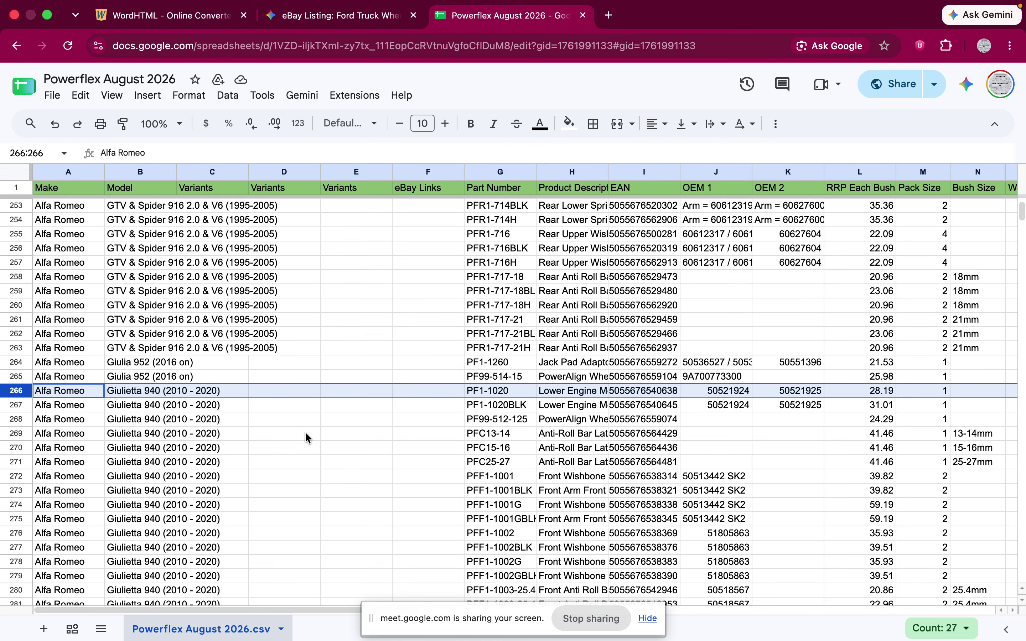
scroll(304, 431, down, 5)
scroll(305, 432, down, 2)
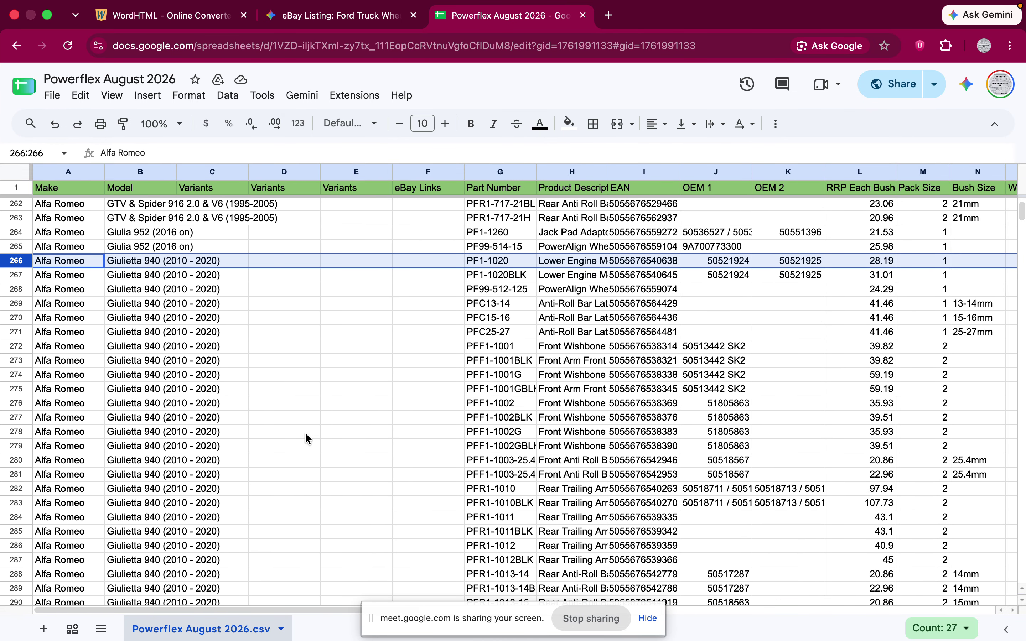
Step: Examine the individual Giulietta 940 part rows, from PF1-1020 in row 266 onward
key(ctrl+Left)
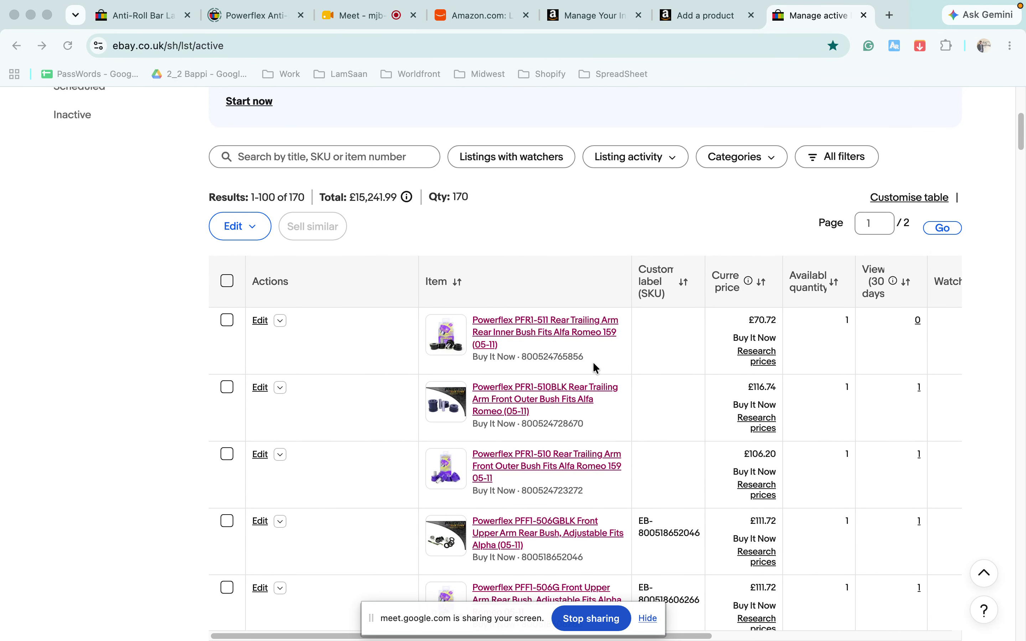
key(ctrl+Right)
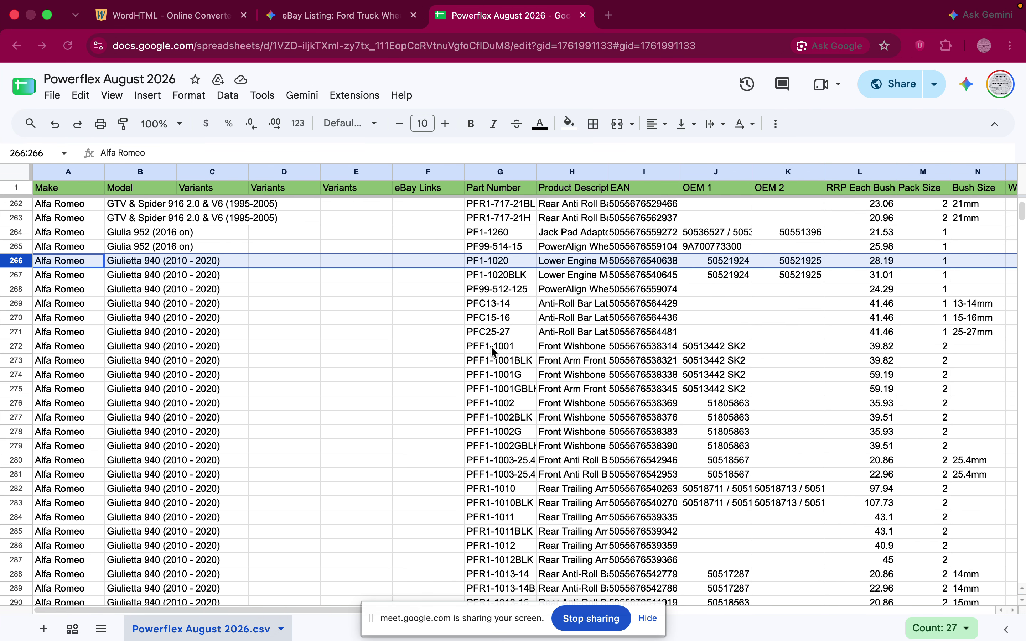
click(382, 293)
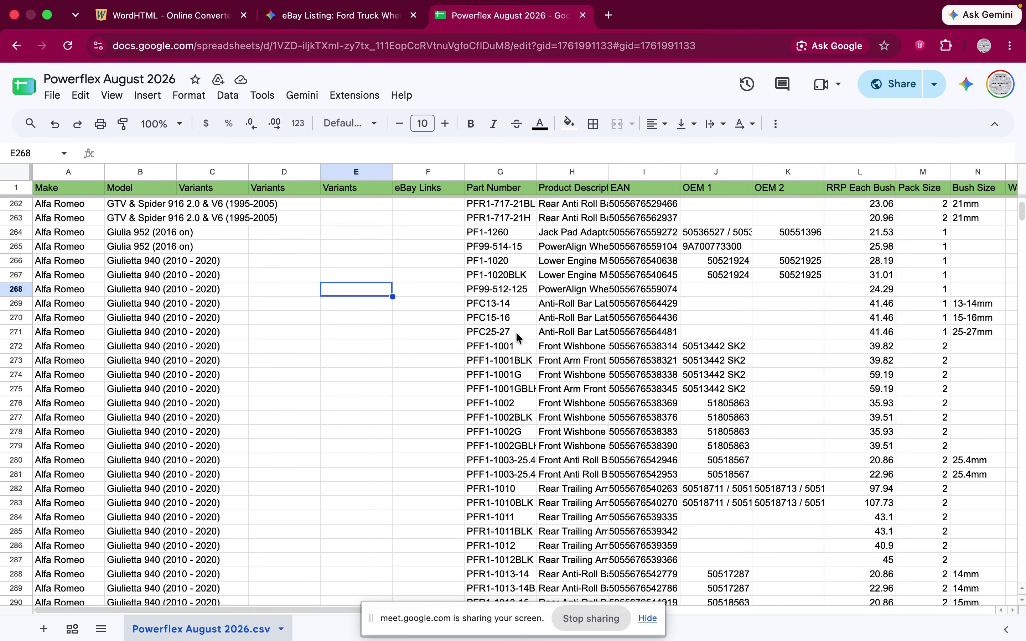
scroll(517, 335, up, 1)
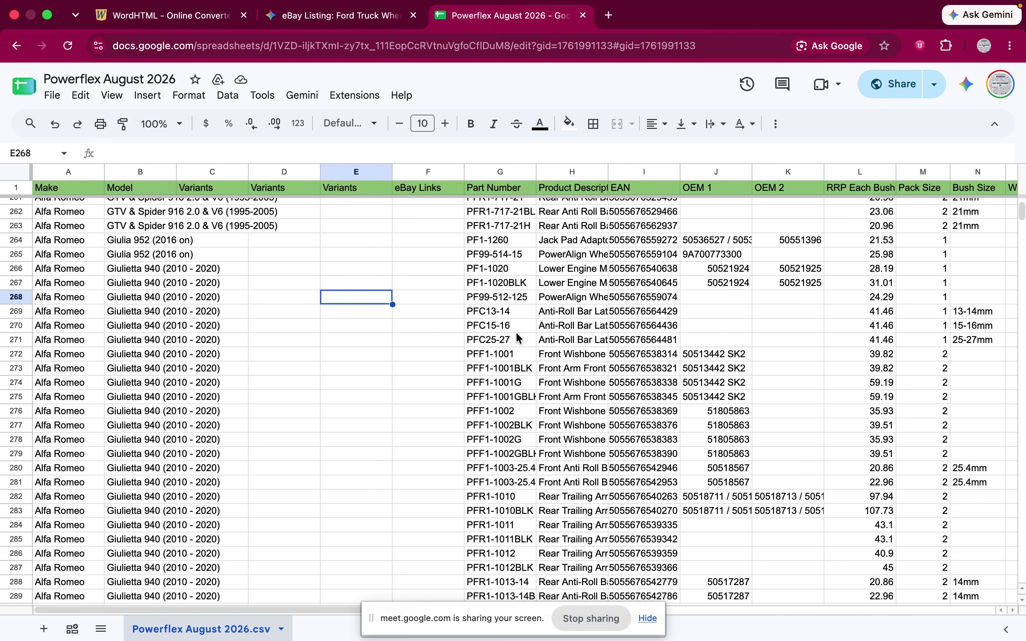
scroll(519, 338, down, 1)
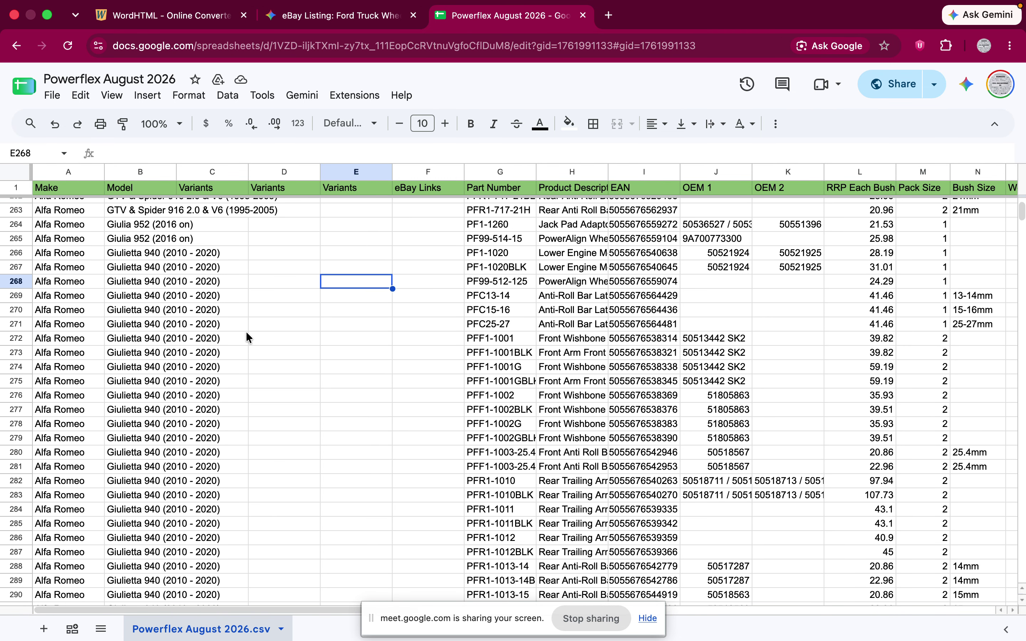
click(14, 254)
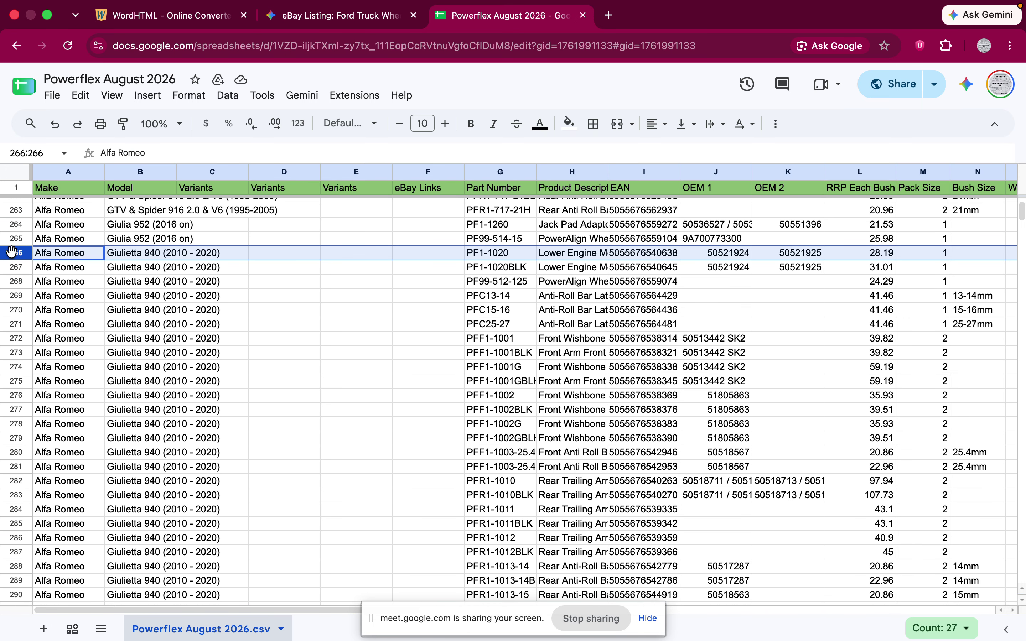
click(6, 267)
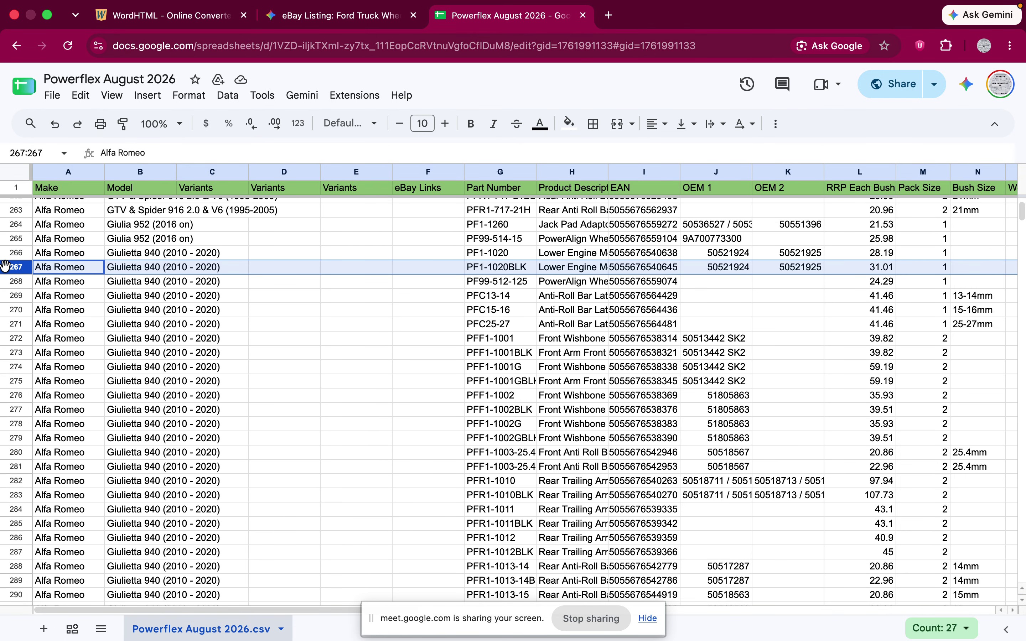
click(14, 310)
click(314, 424)
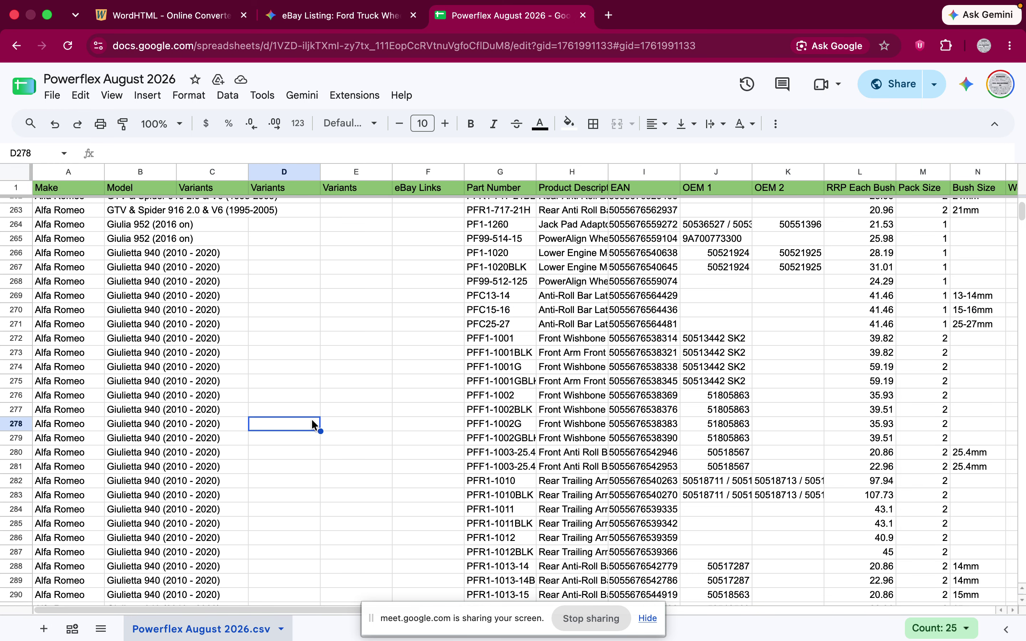
scroll(312, 421, down, 1)
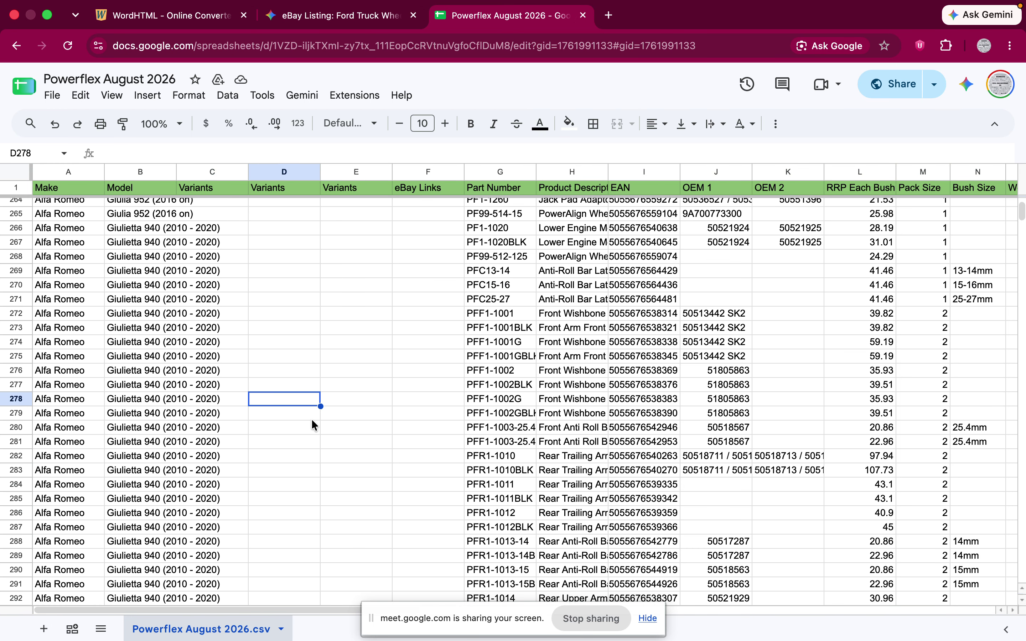
Step: Glance at the active eBay listings, then check the sheet's eBay Links column where the Alfa Romeo 159 rows end, rows 117 and 118
key(ctrl+Left)
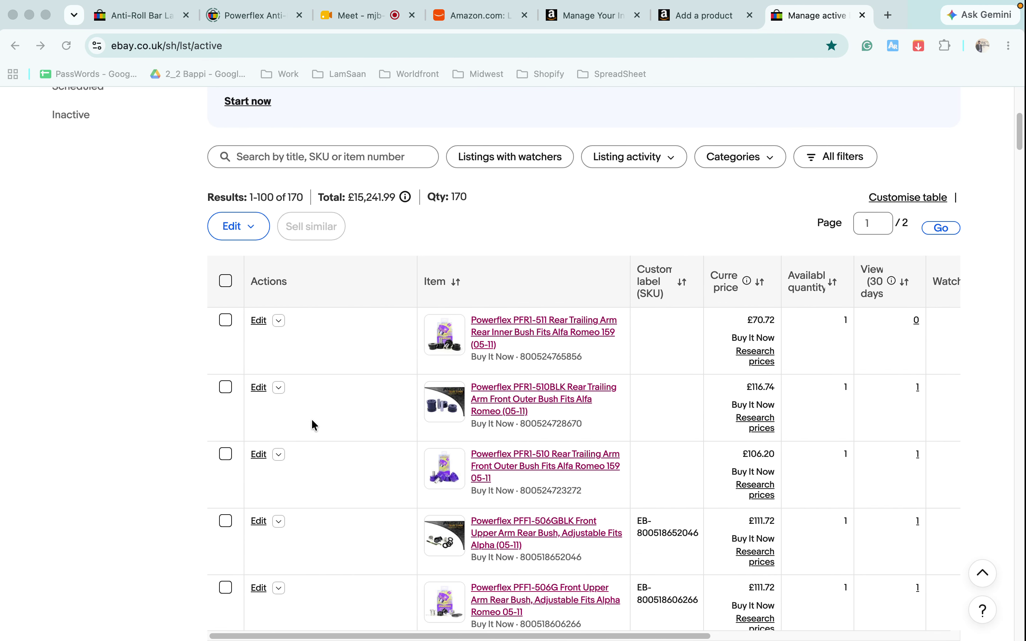
key(ctrl+Right)
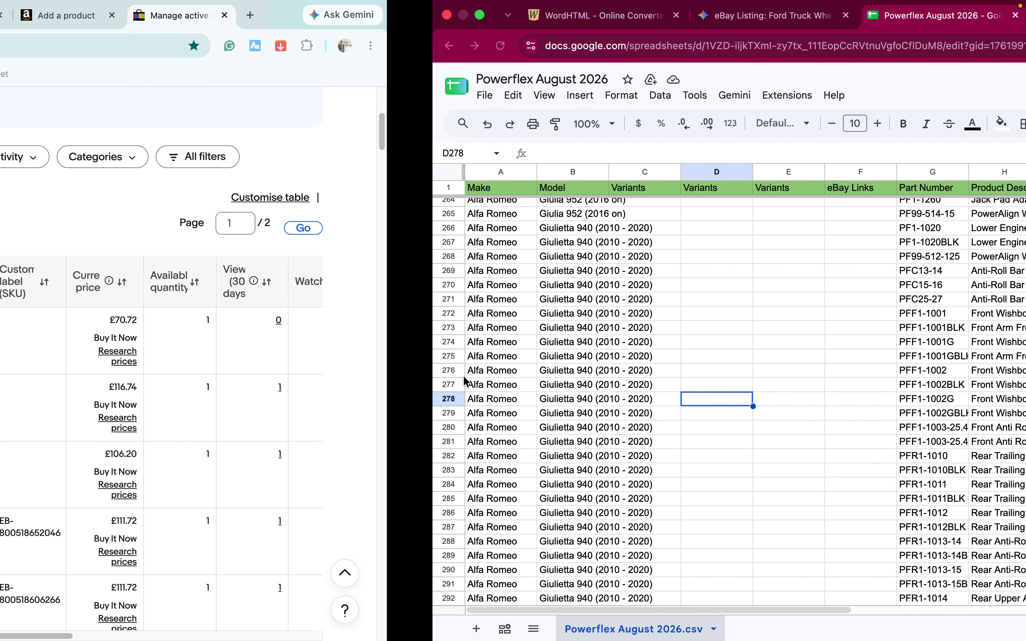
scroll(511, 406, up, 20)
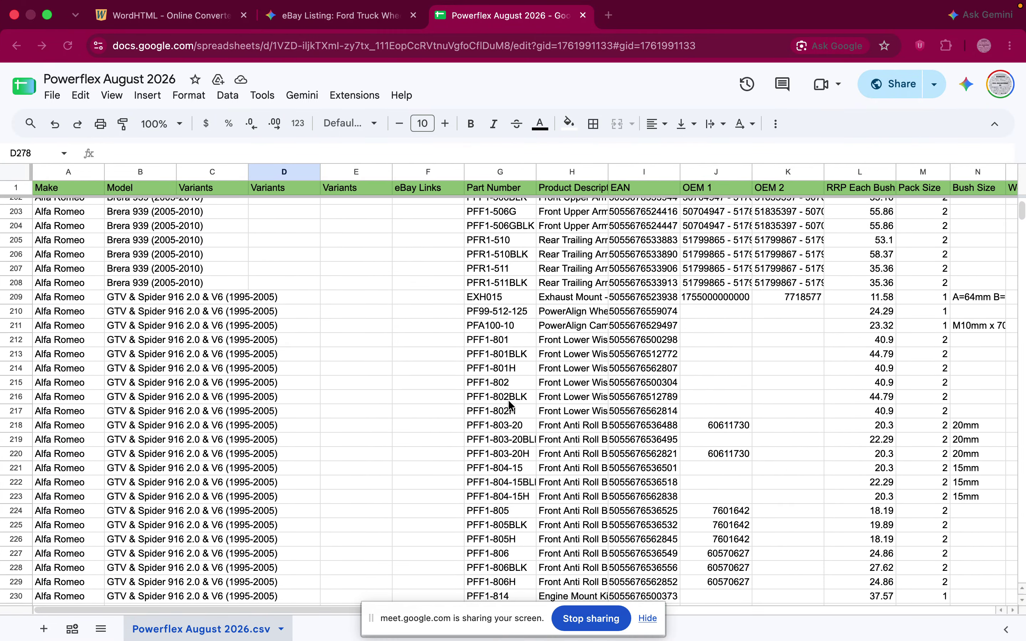
scroll(556, 430, down, 3)
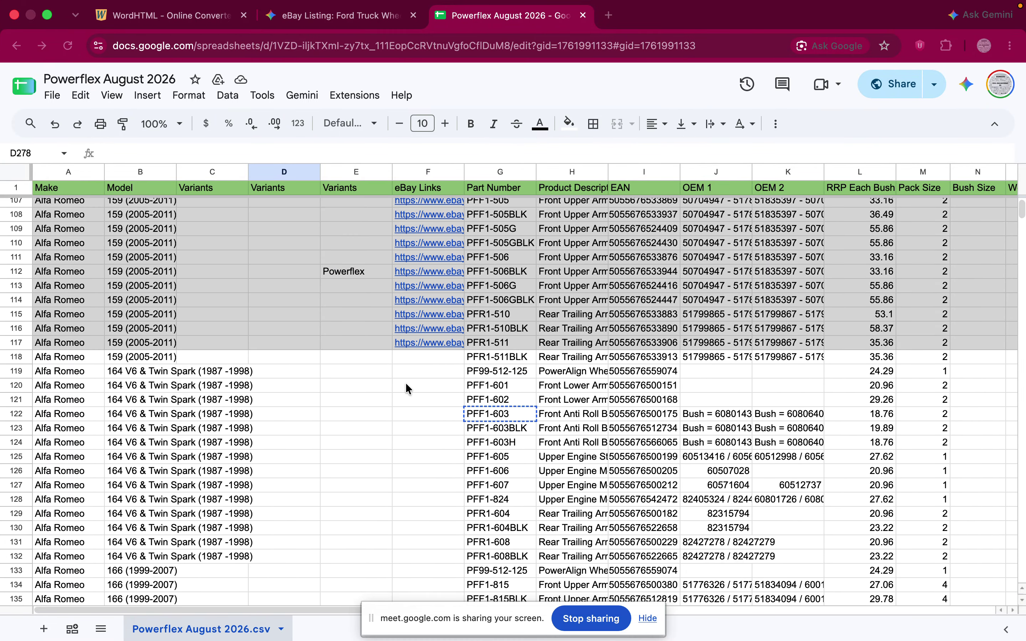
click(421, 358)
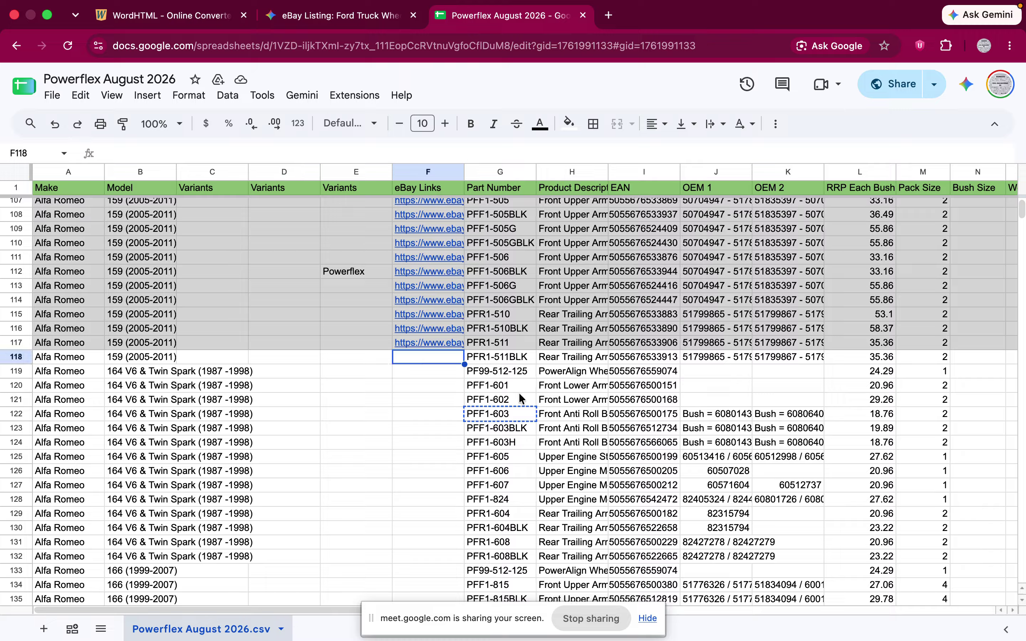
click(174, 345)
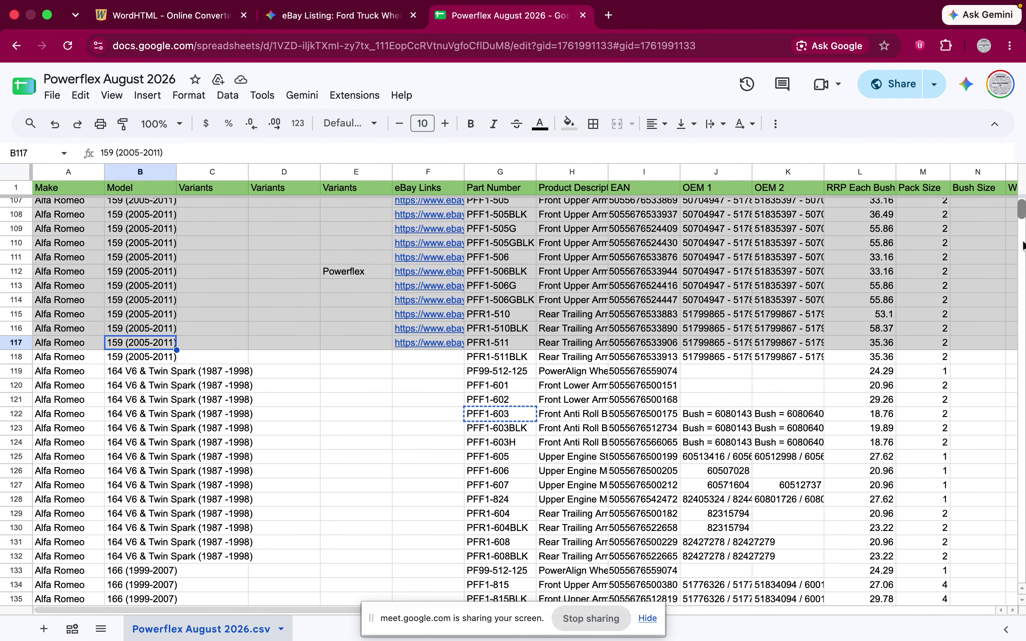
Step: Examine the end of the sheet, from the Zinoro M13 rows at 28023 back through the Volvo S60 AWD rows
drag(1022, 209, 1024, 626)
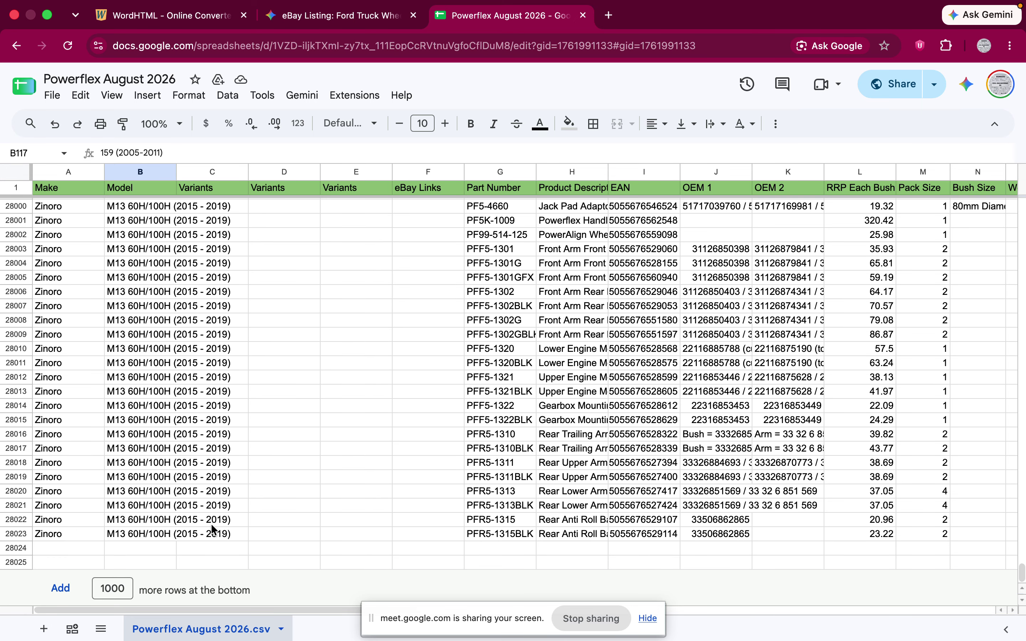
scroll(312, 485, up, 20)
scroll(312, 488, up, 20)
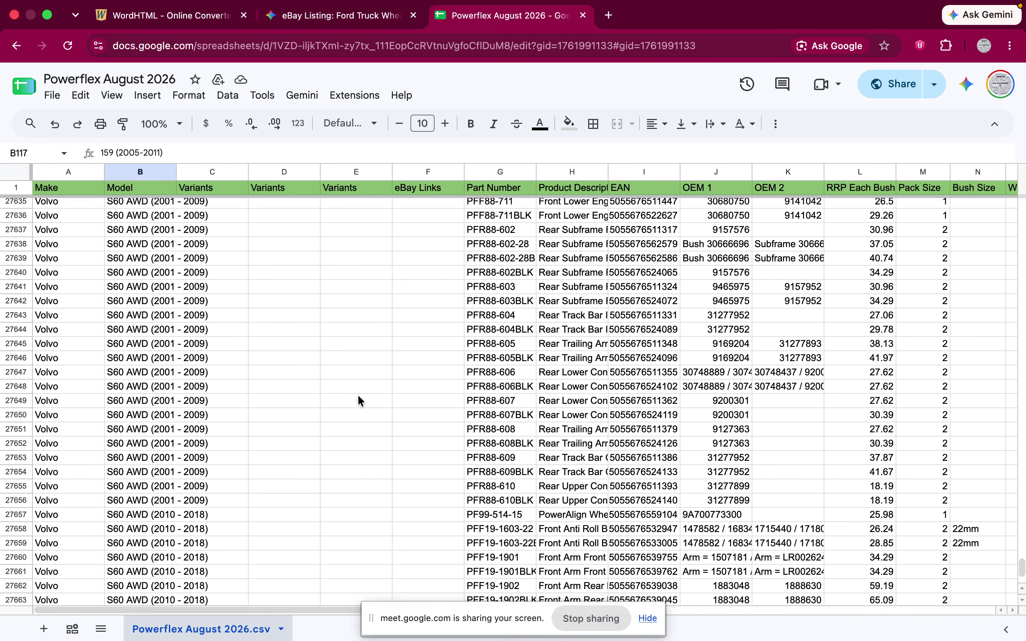
scroll(357, 394, up, 20)
scroll(492, 359, up, 20)
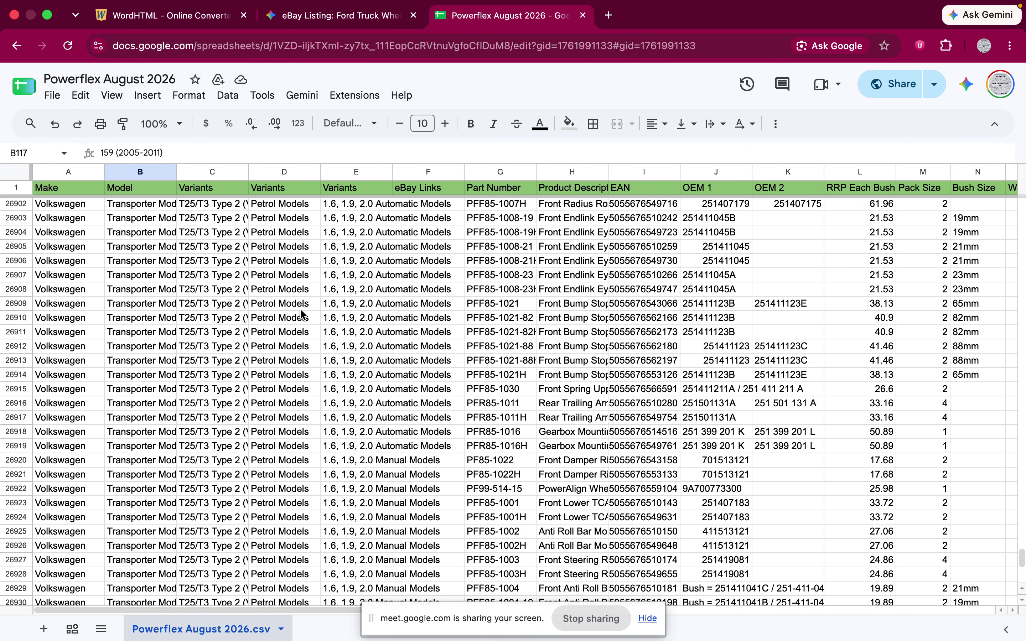
Step: Review the Volkswagen Transporter, Touran, Sharan and Scirocco rows, from about row 26957 back to row 26451
double_click(67, 79)
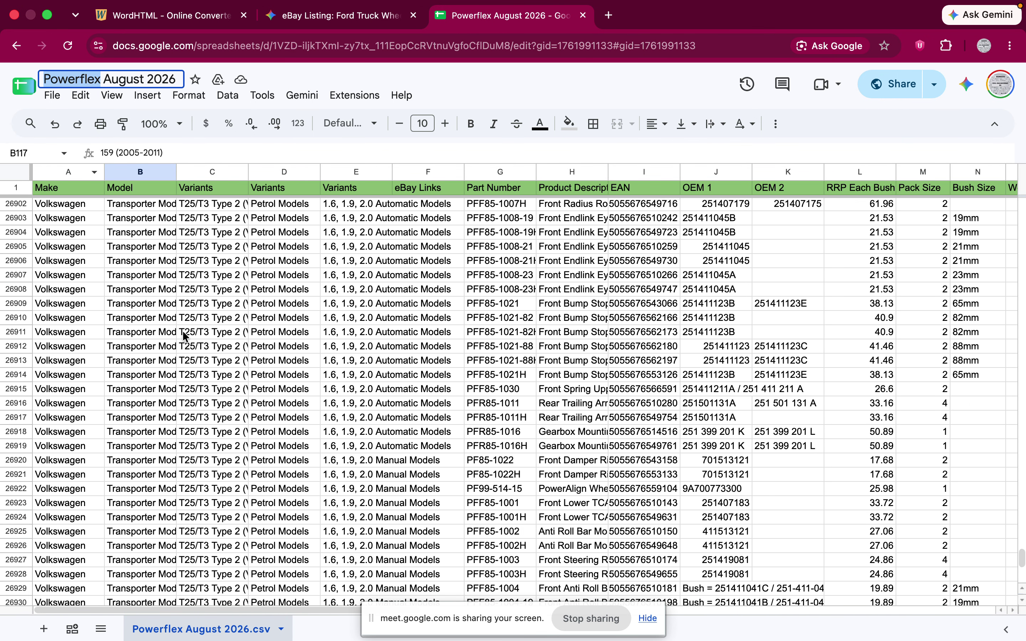
click(212, 361)
scroll(696, 382, up, 10)
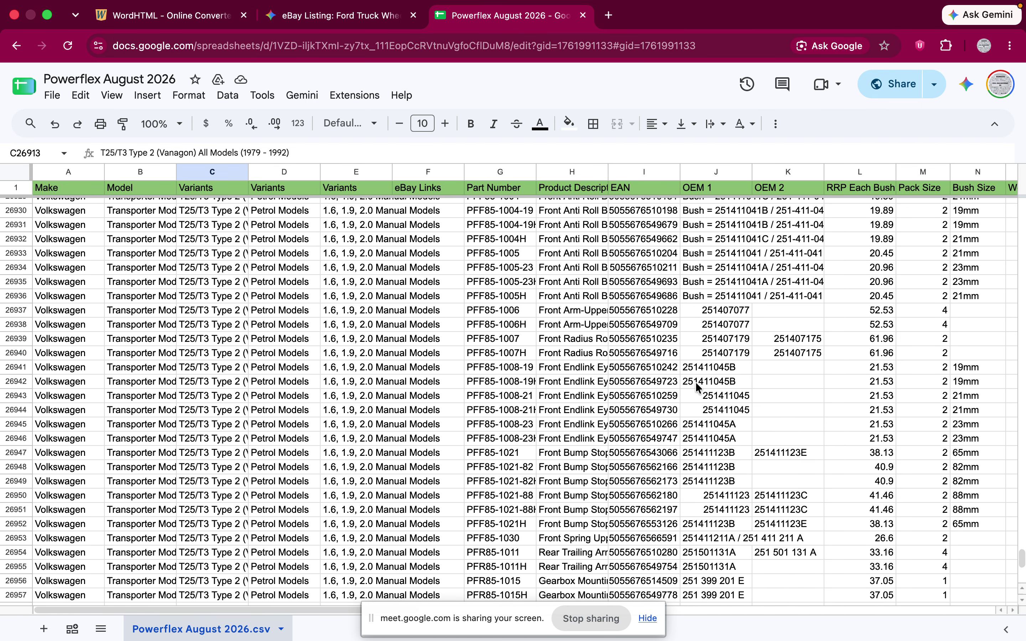
scroll(689, 385, down, 5)
scroll(690, 390, up, 20)
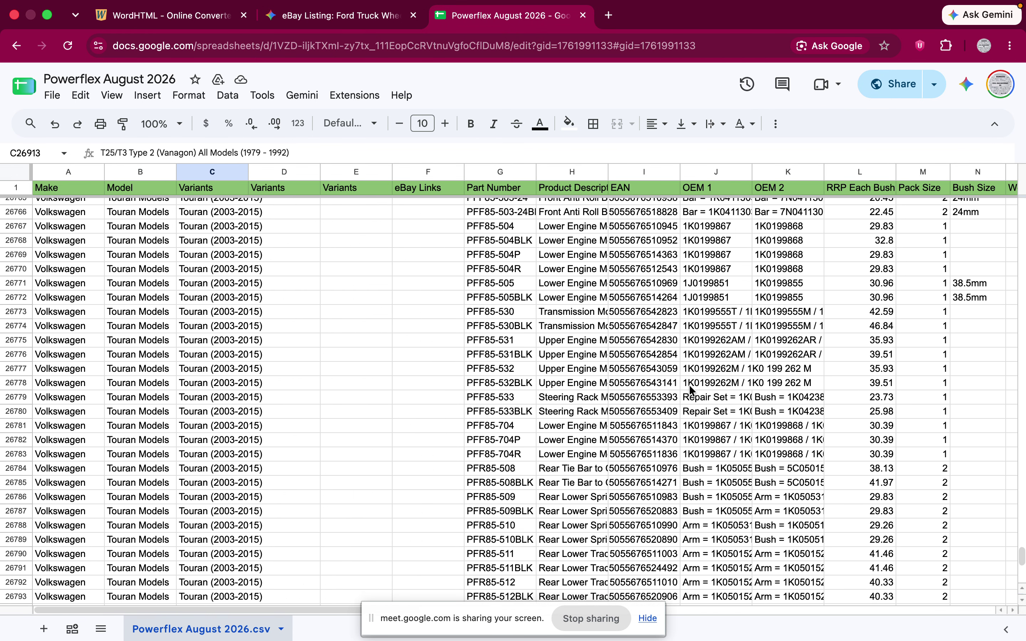
scroll(690, 389, up, 15)
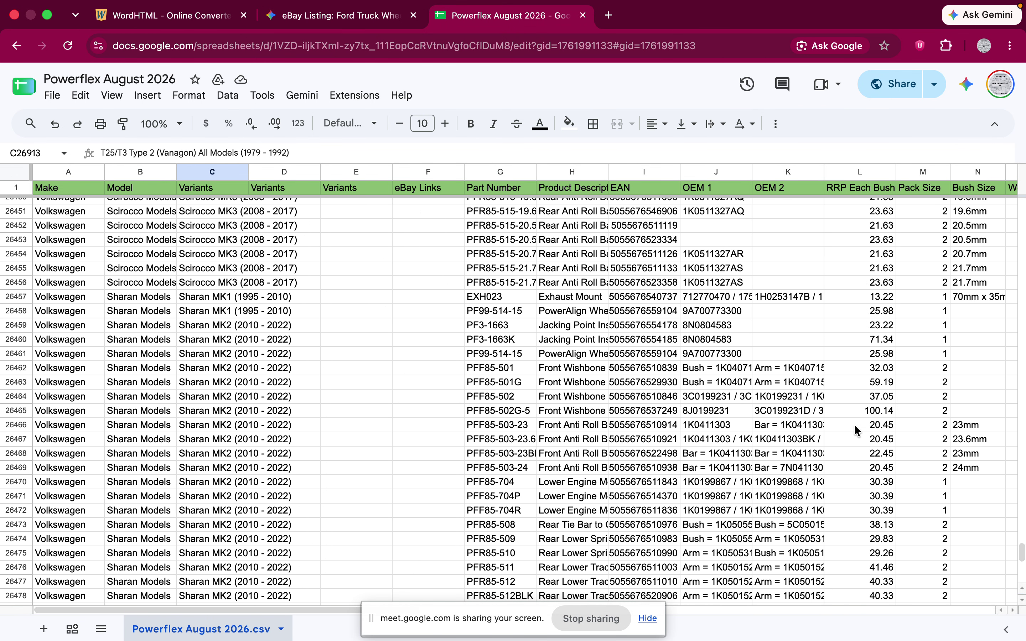
Step: Review the Audi A6, A5 and A4 row blocks, from about row 2692 back to row 1948
drag(1022, 553, 1023, 245)
scroll(750, 455, up, 10)
scroll(750, 455, up, 20)
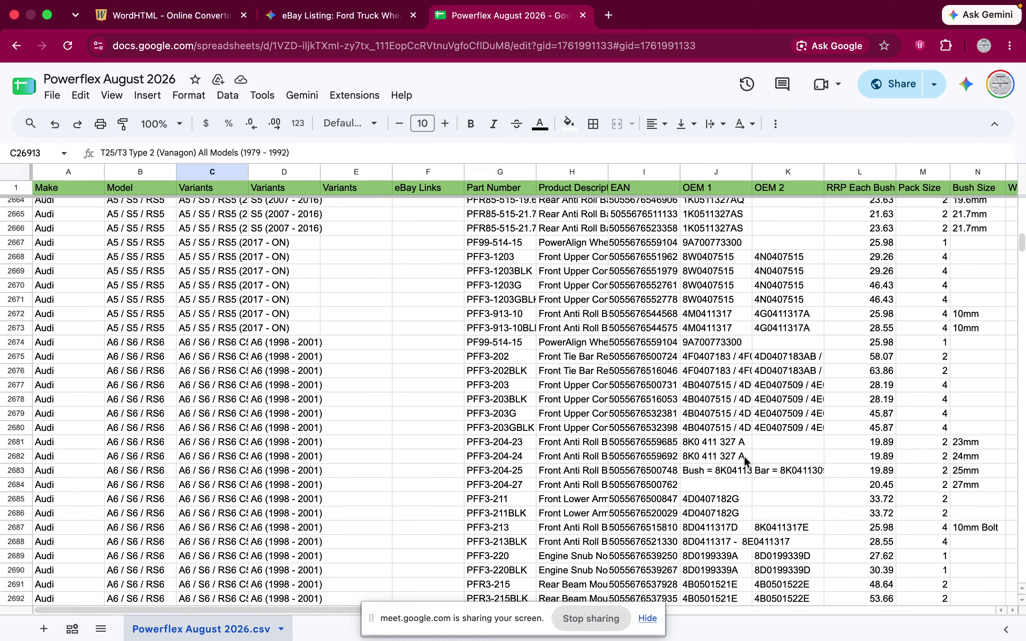
scroll(679, 448, up, 7)
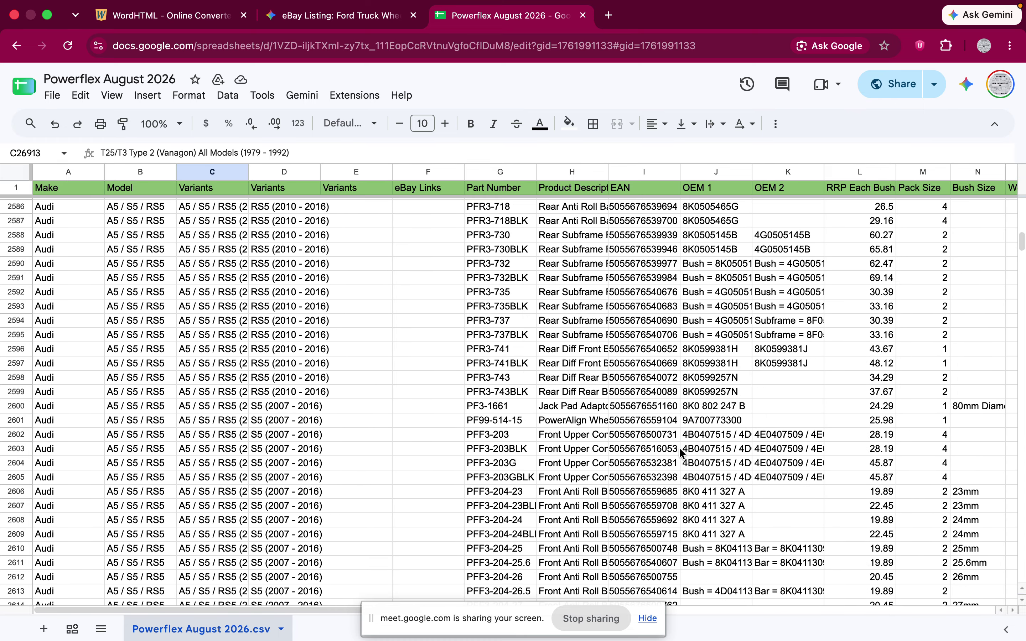
scroll(679, 447, up, 12)
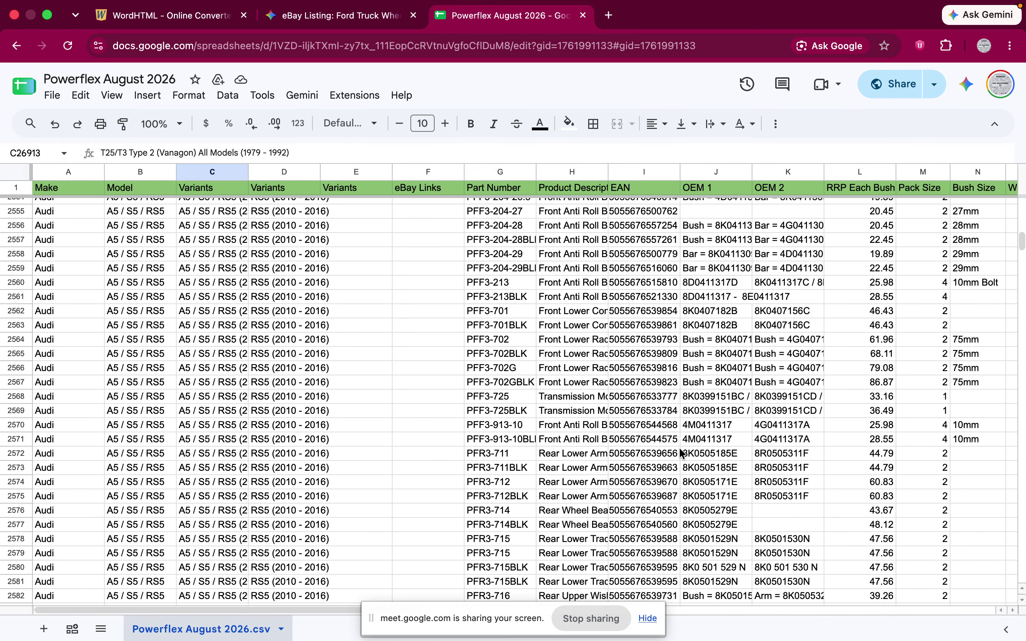
scroll(393, 380, up, 20)
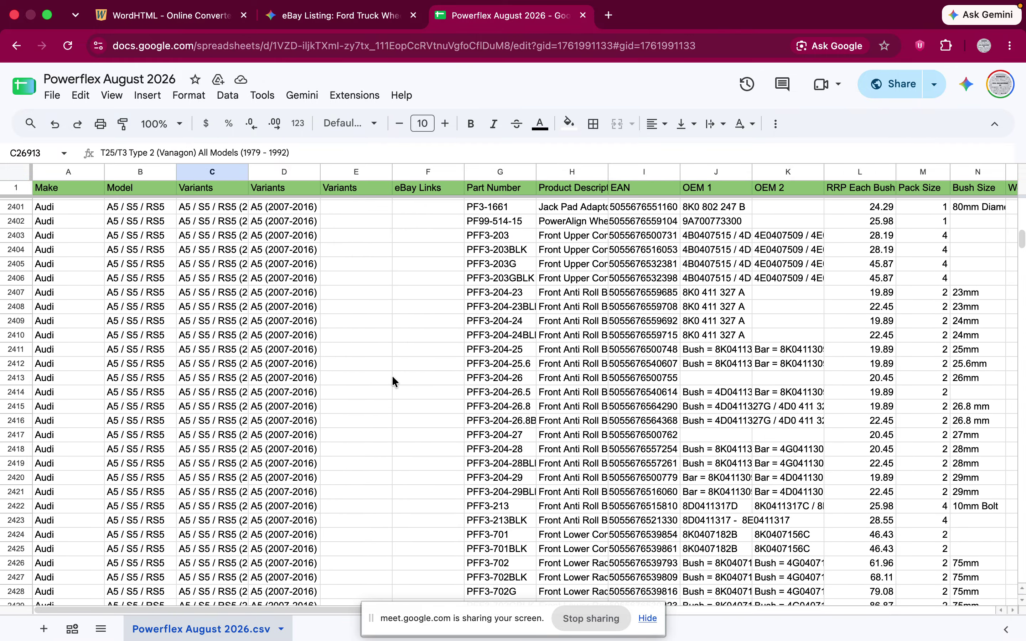
scroll(392, 377, up, 20)
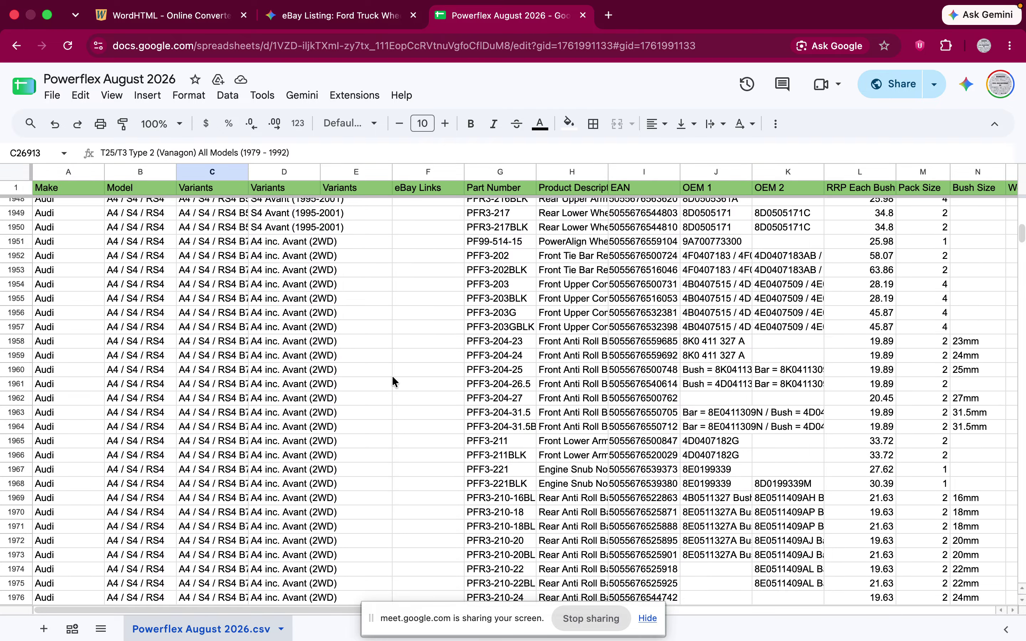
Step: Examine the Audi A3 / S3 / RS3 rows, covering the MK4 8Y and MK3 8V variants between rows 1429 and 1271
scroll(392, 376, up, 20)
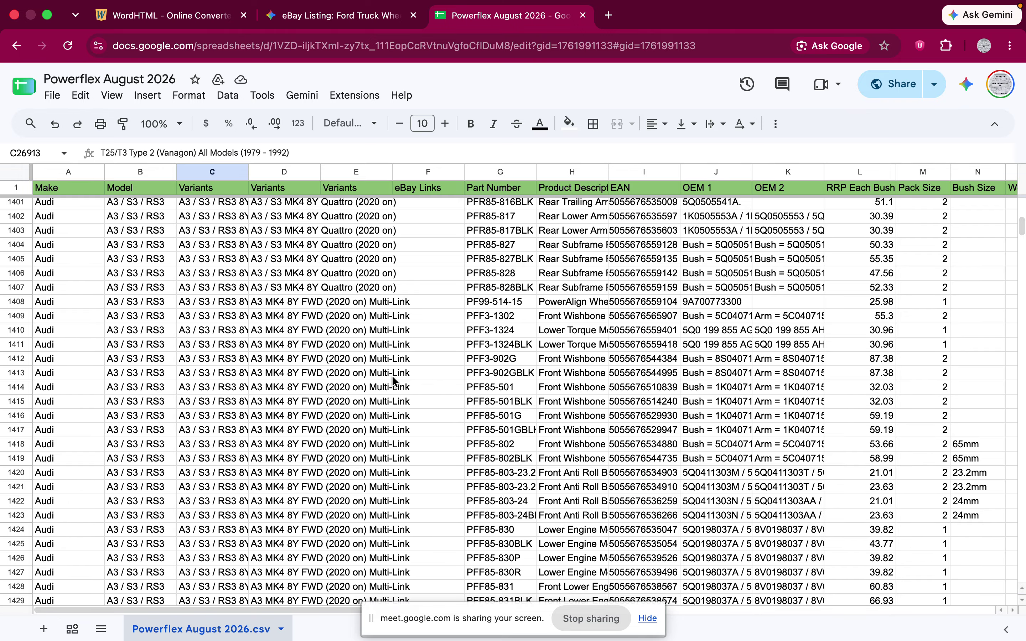
scroll(442, 323, up, 15)
scroll(451, 324, up, 11)
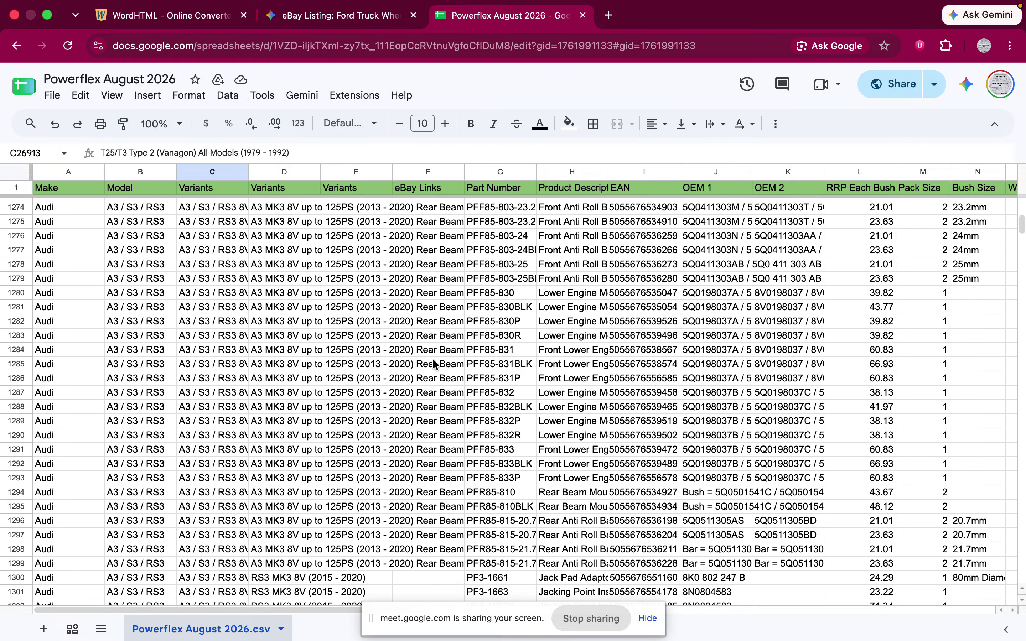
scroll(437, 352, up, 1)
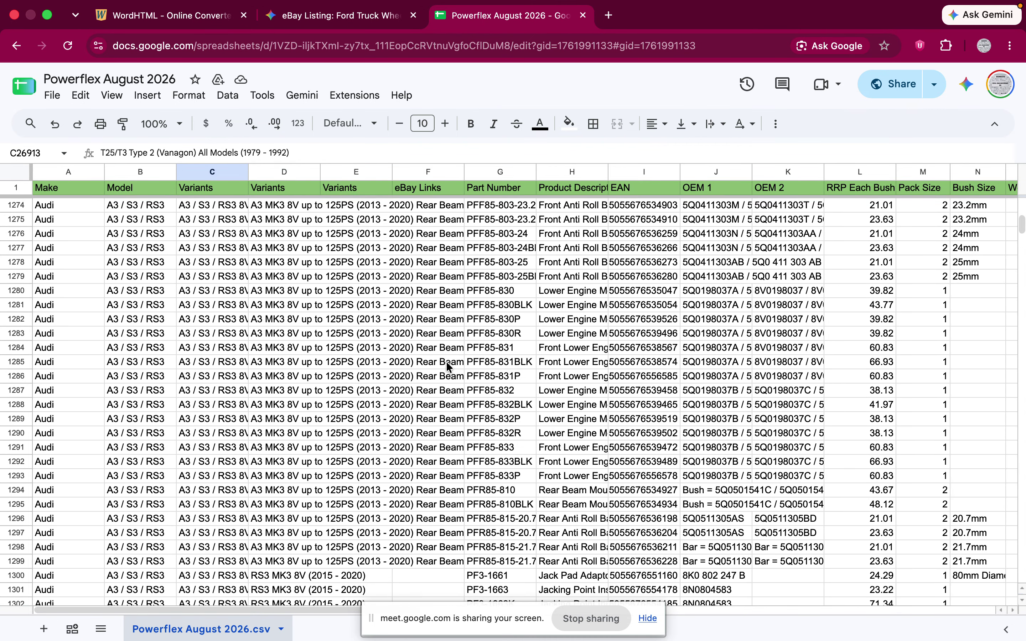
scroll(446, 366, down, 2)
scroll(448, 366, up, 2)
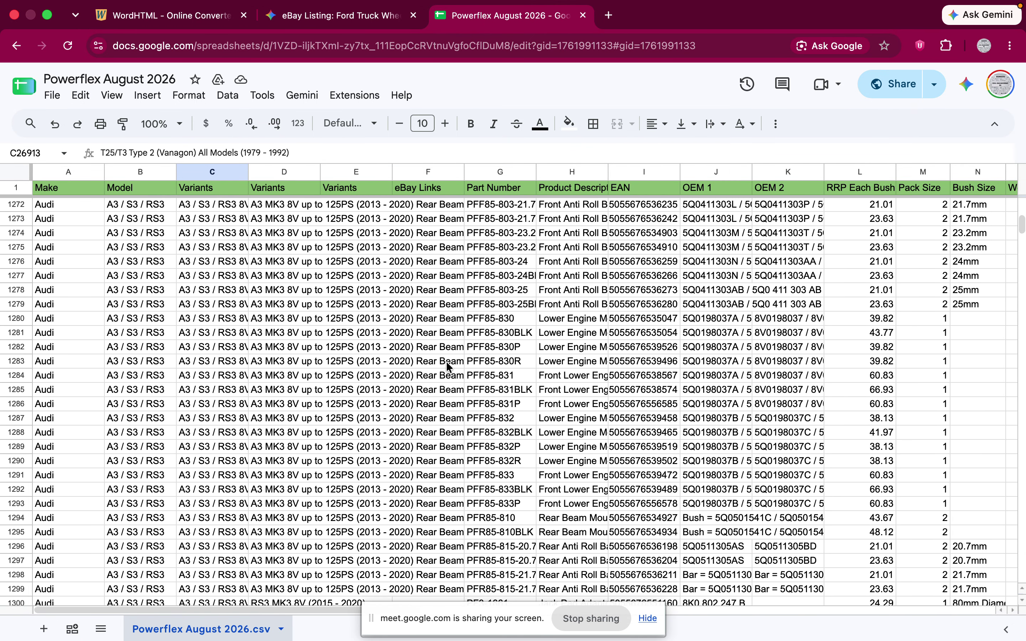
scroll(448, 366, down, 1)
scroll(446, 361, up, 20)
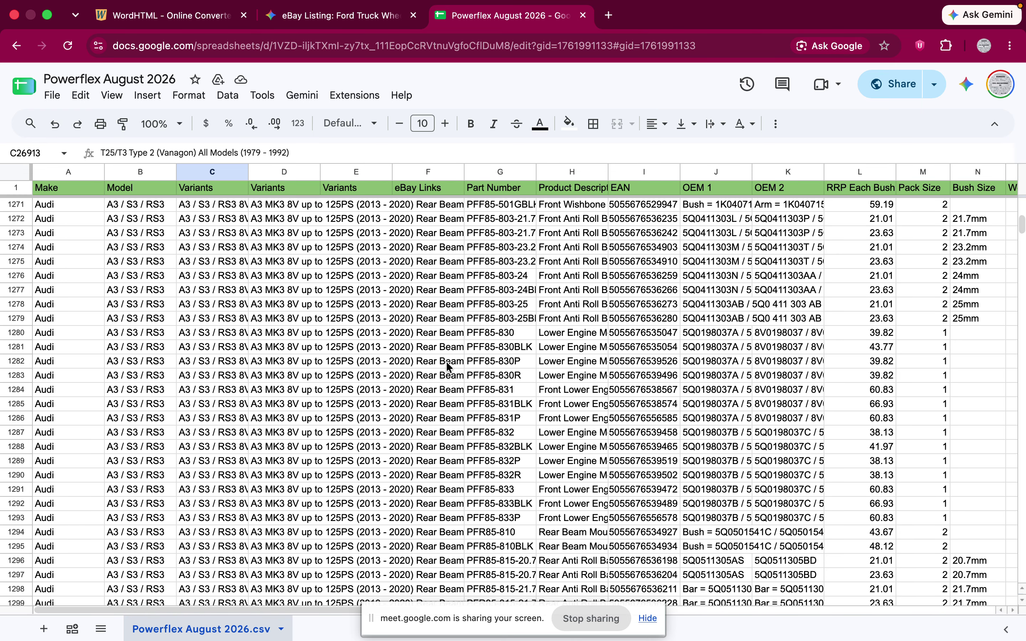
Step: Review the rows from the Audi A3 MK2 8P block back through Audi 80 / 90 and Aston Martin to the Alfa Romeo models
scroll(243, 379, up, 20)
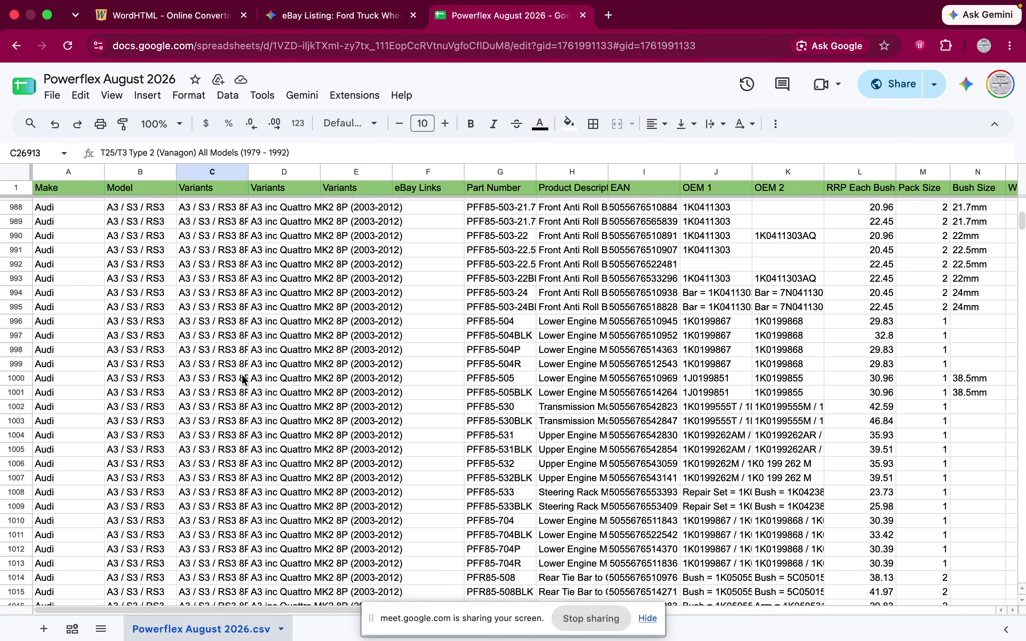
scroll(217, 385, up, 20)
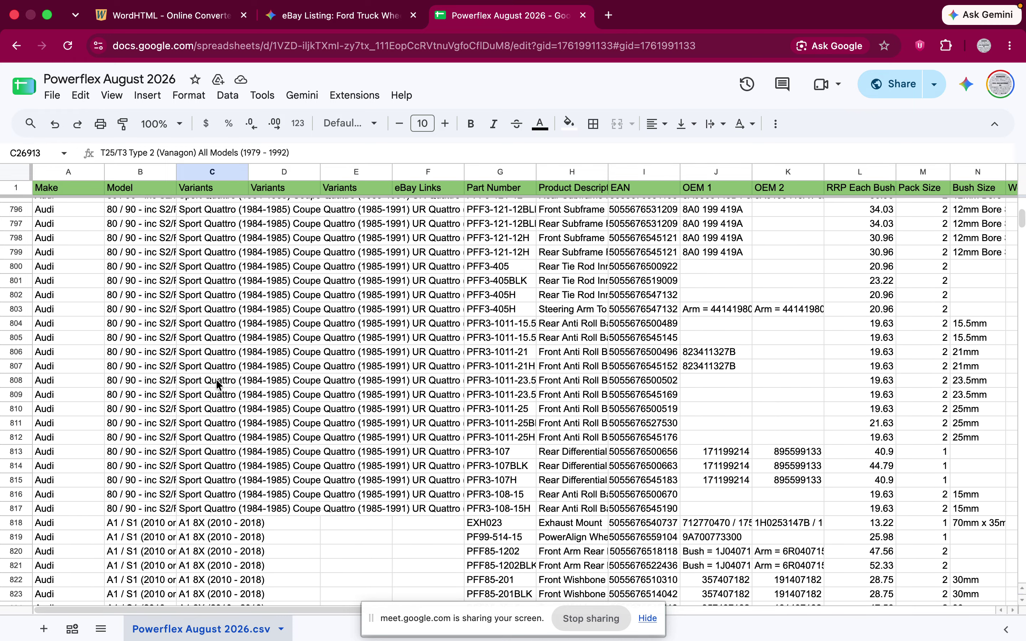
scroll(218, 385, up, 20)
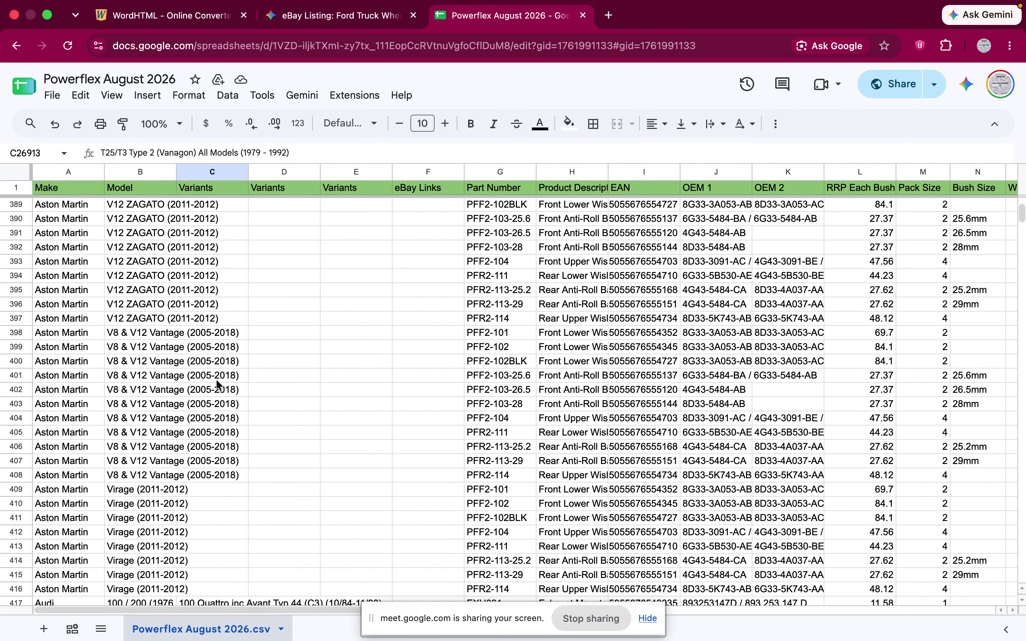
scroll(216, 379, up, 20)
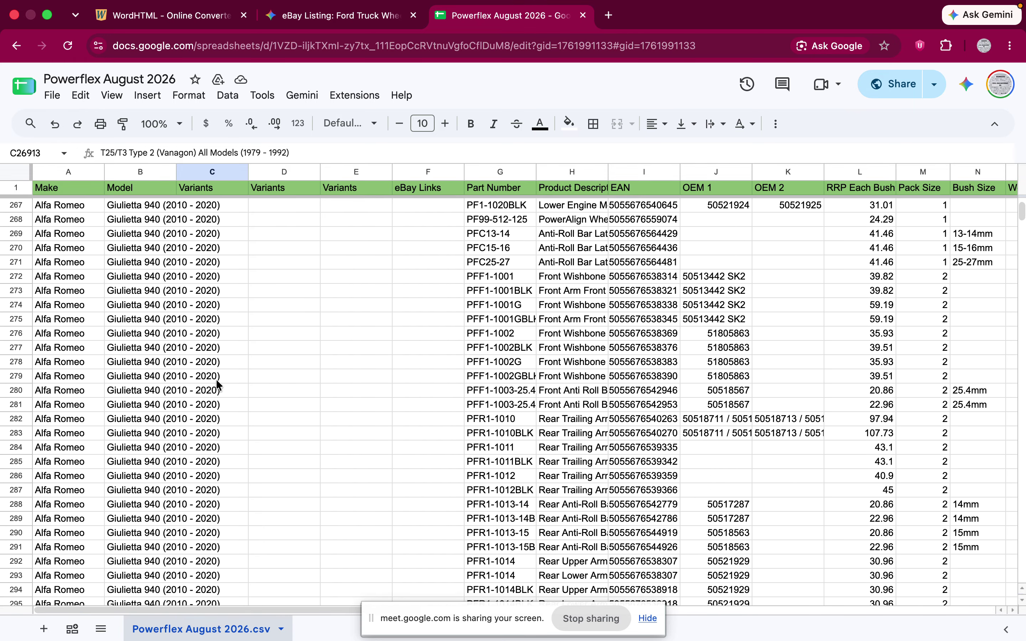
scroll(529, 424, up, 4)
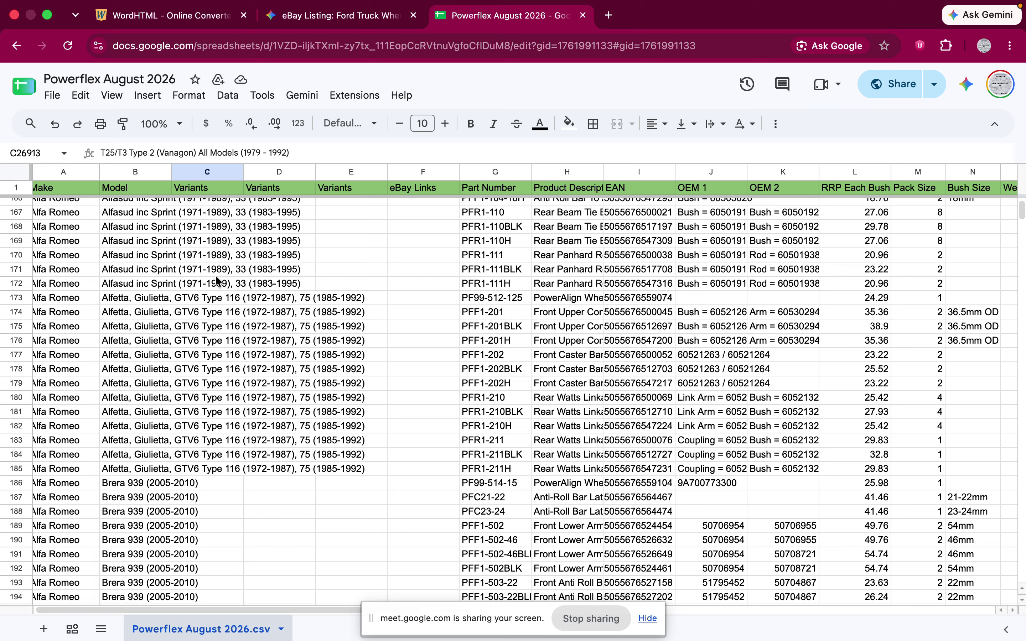
Step: Compare the Gemini chat's PFF1-601 description and PFF1-602 prompt with the Powerflex August 2026 sheet
click(321, 17)
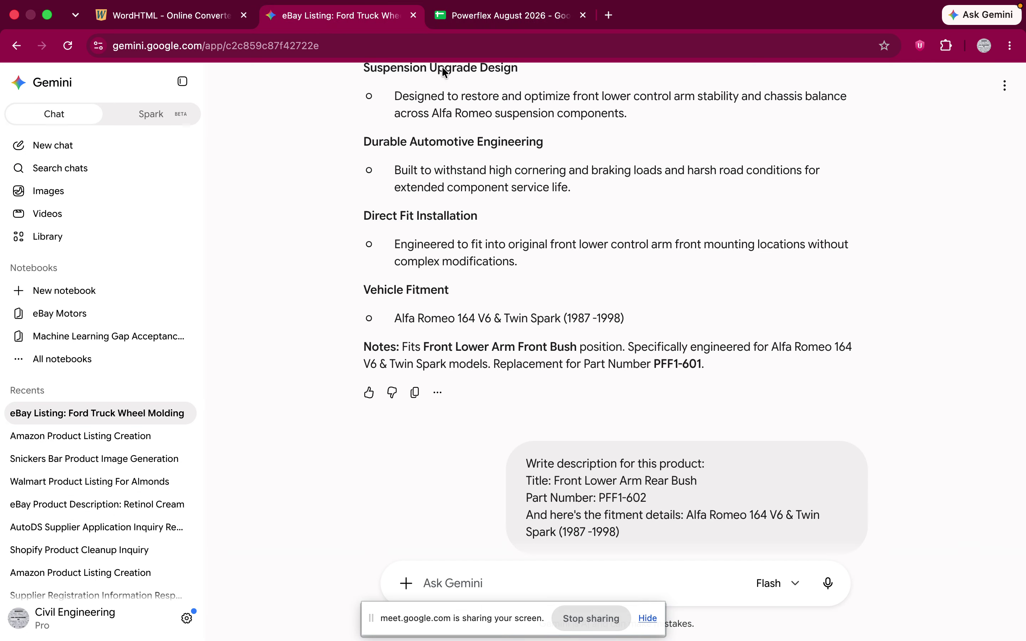
click(468, 21)
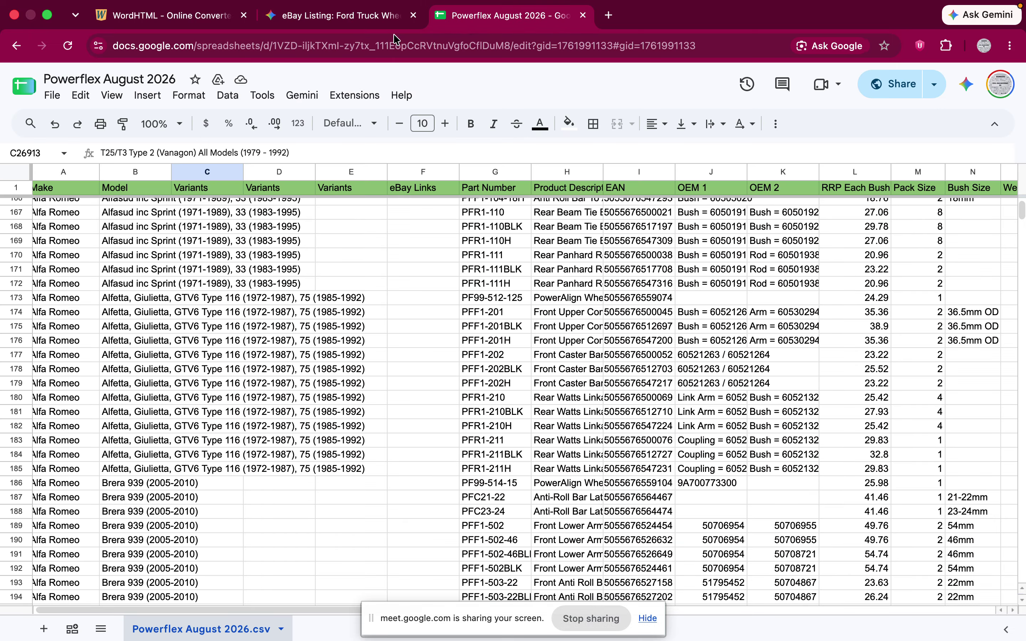
click(347, 20)
click(478, 20)
click(337, 21)
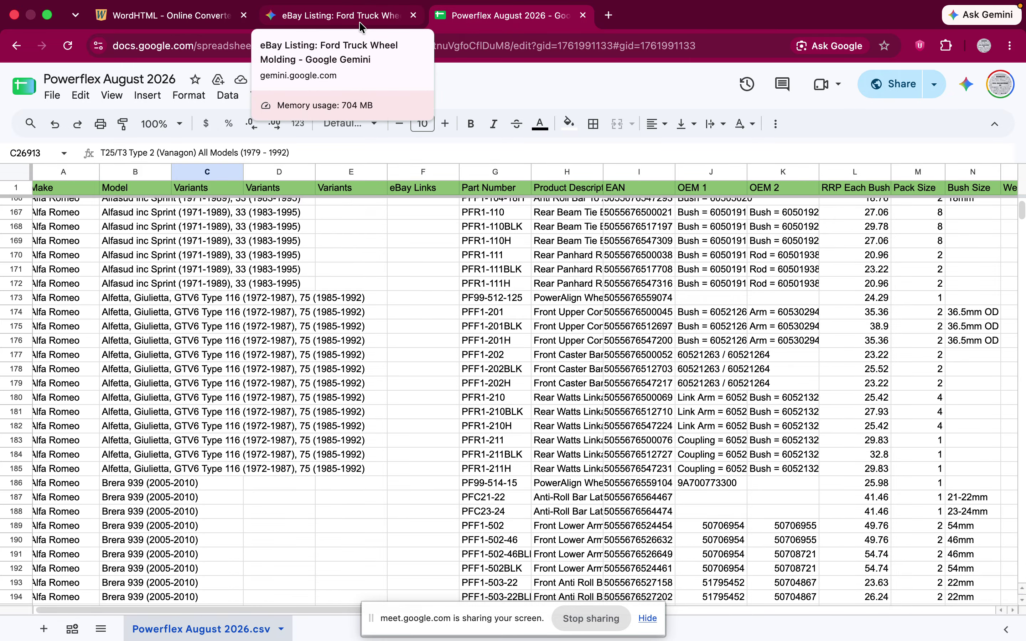
click(359, 17)
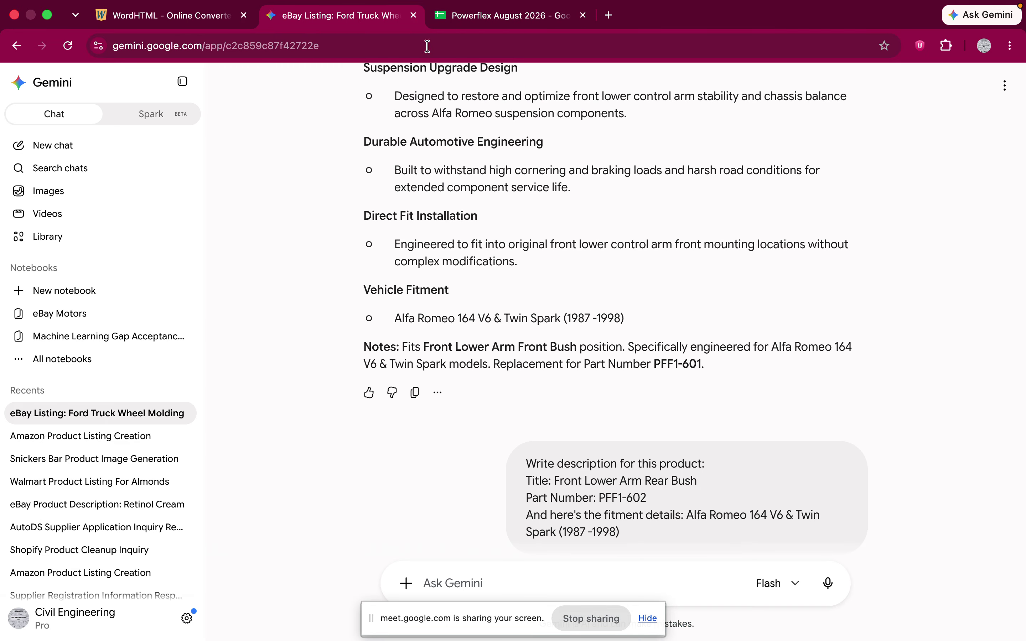
click(492, 17)
click(316, 27)
click(515, 23)
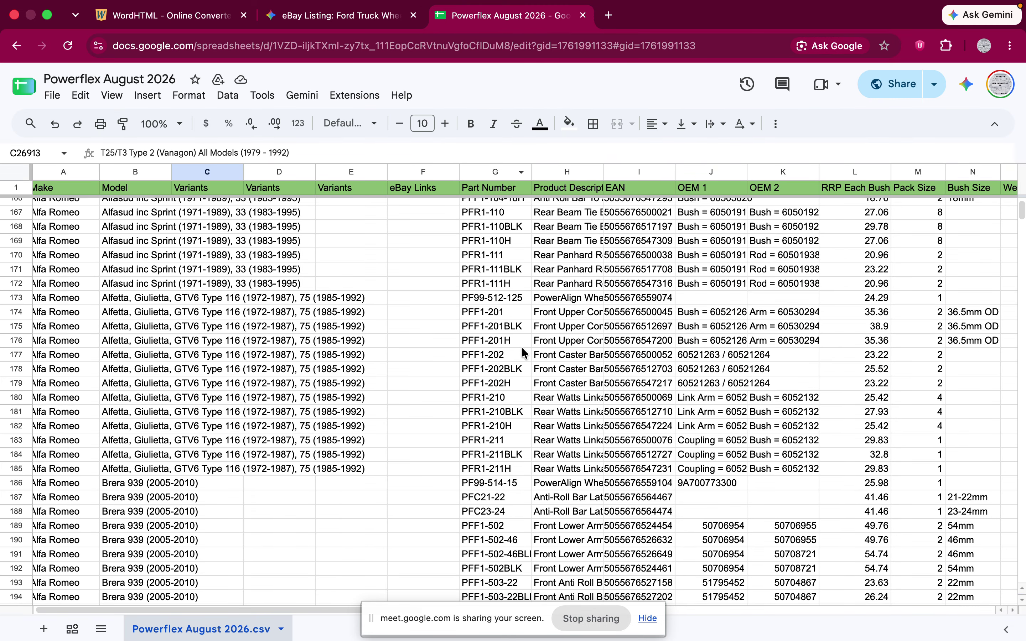
Step: Return to the sheet rows where the Alfa Romeo 159 block ends and the 164 V6 & Twin Spark block begins
scroll(396, 352, up, 10)
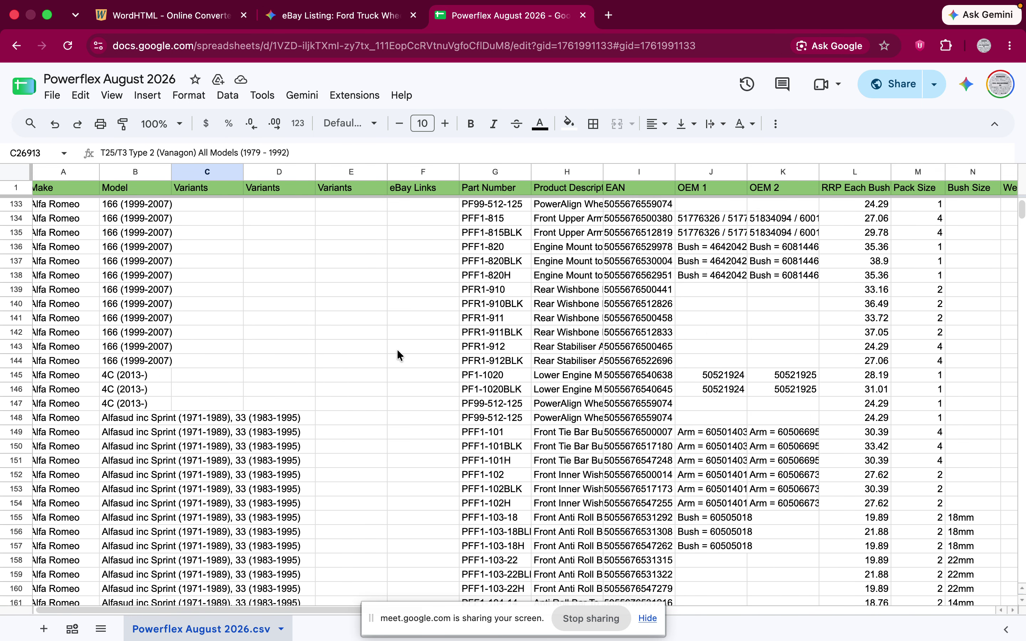
scroll(398, 351, up, 11)
scroll(296, 380, down, 2)
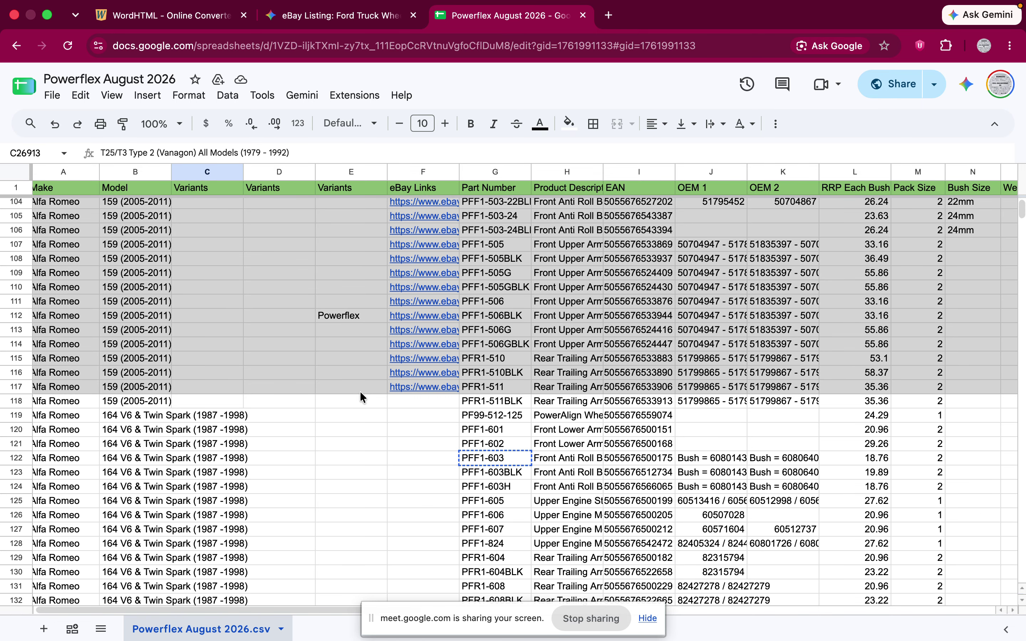
Step: Switch to the other browser window, load Amazon Seller Central in a new tab and open the orders awaiting shipment
key(super+grave)
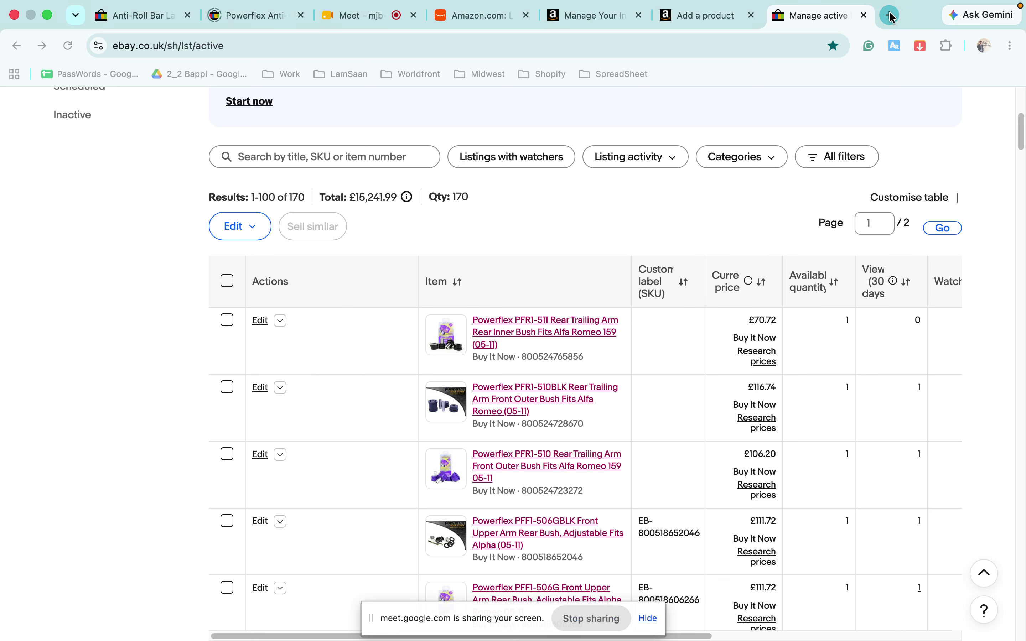
click(892, 17)
text(s)
key(Return)
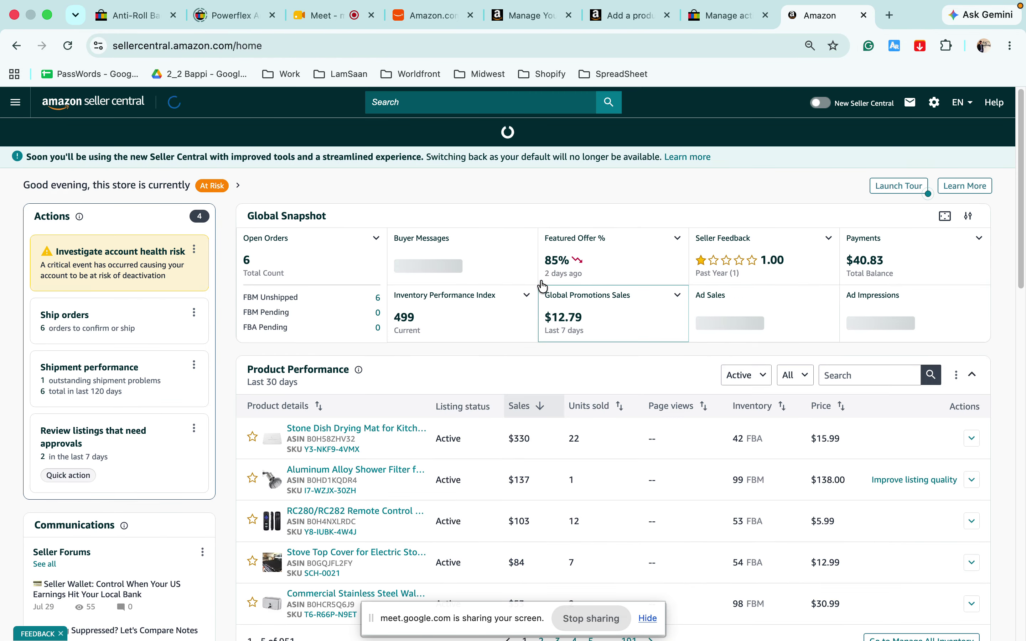
click(128, 334)
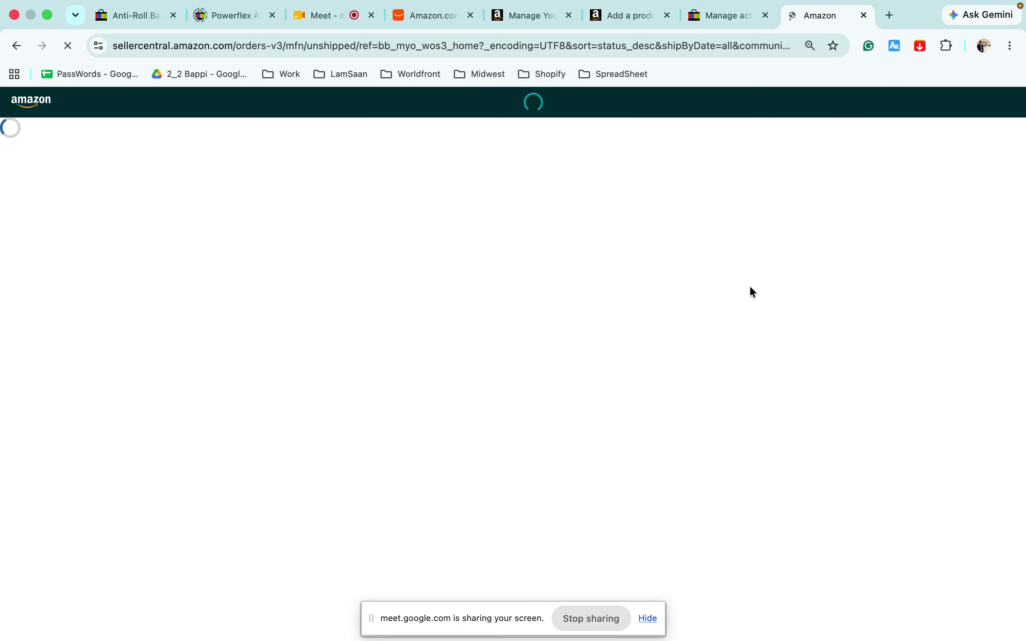
Step: Examine the unshipped seller-fulfilled orders for their products, order dates, ship-by dates and shipment status
scroll(457, 408, down, 1)
scroll(457, 409, down, 7)
scroll(467, 403, up, 3)
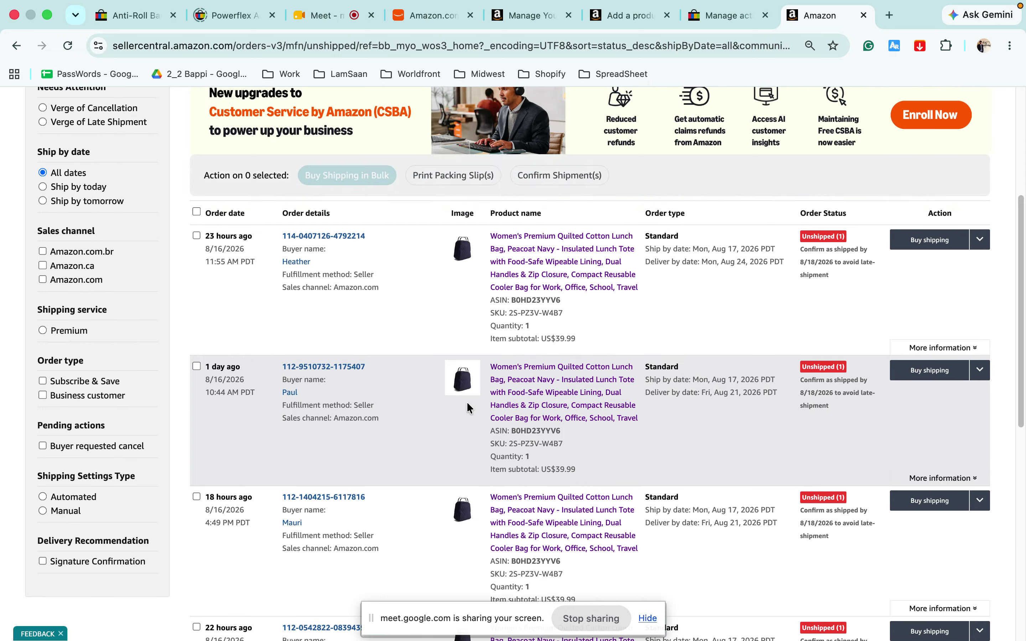
scroll(467, 402, up, 1)
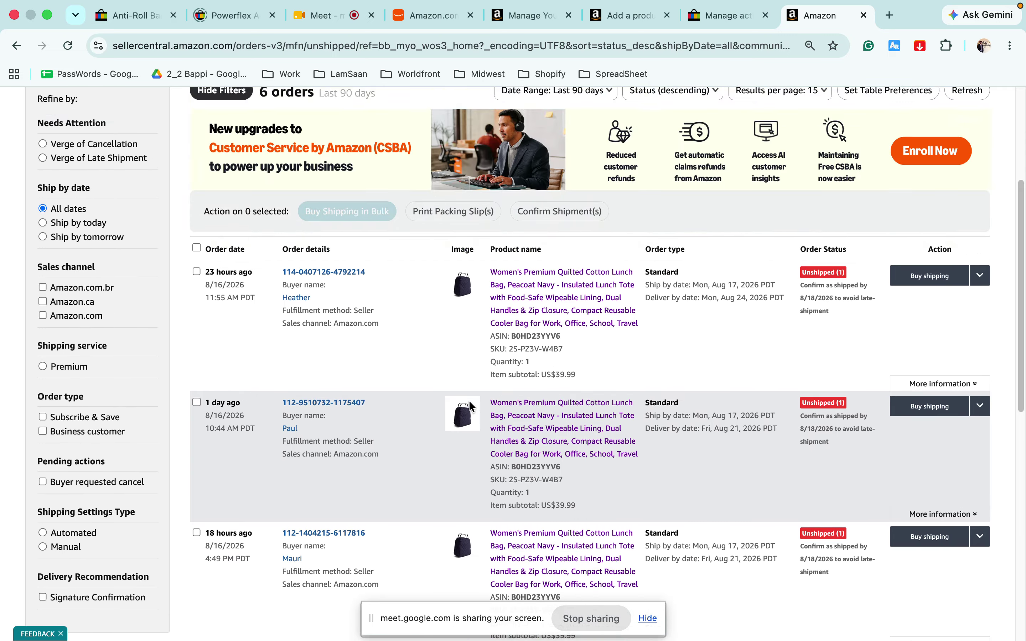
scroll(468, 399, down, 10)
scroll(471, 402, up, 15)
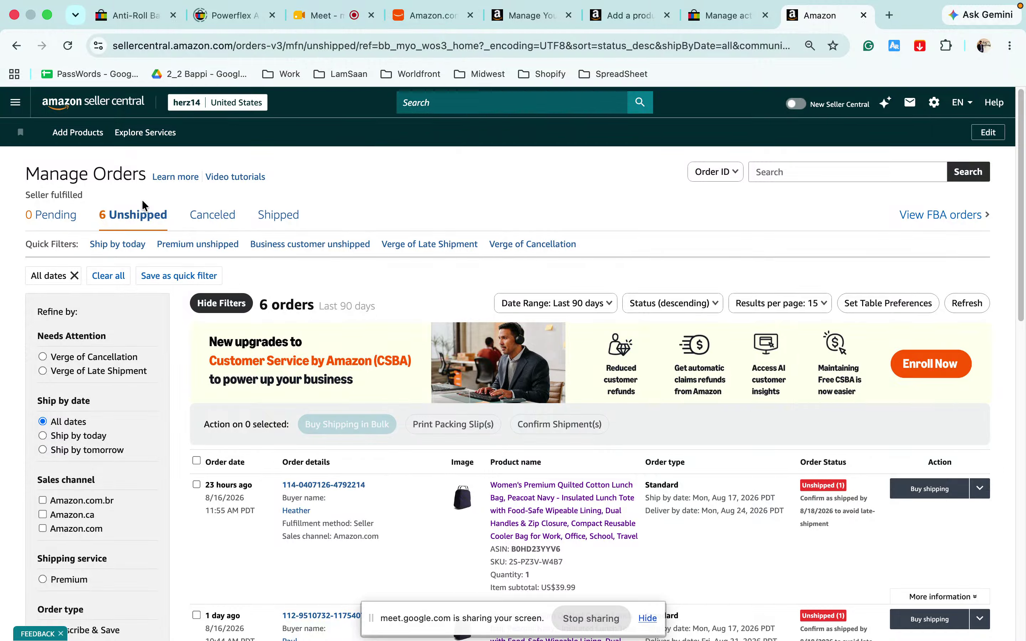
scroll(511, 494, down, 5)
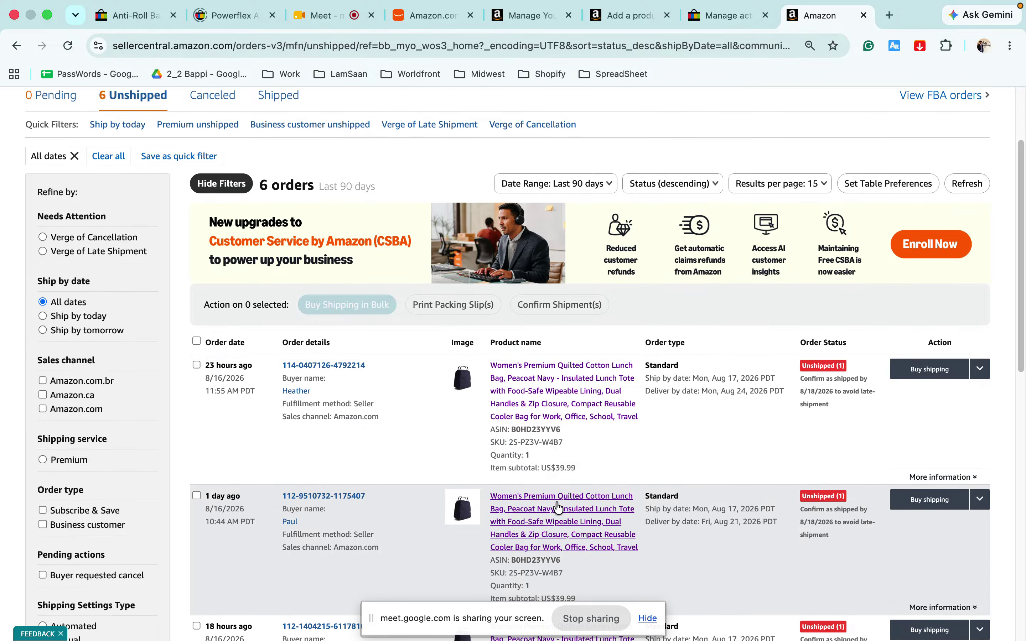
scroll(557, 508, down, 10)
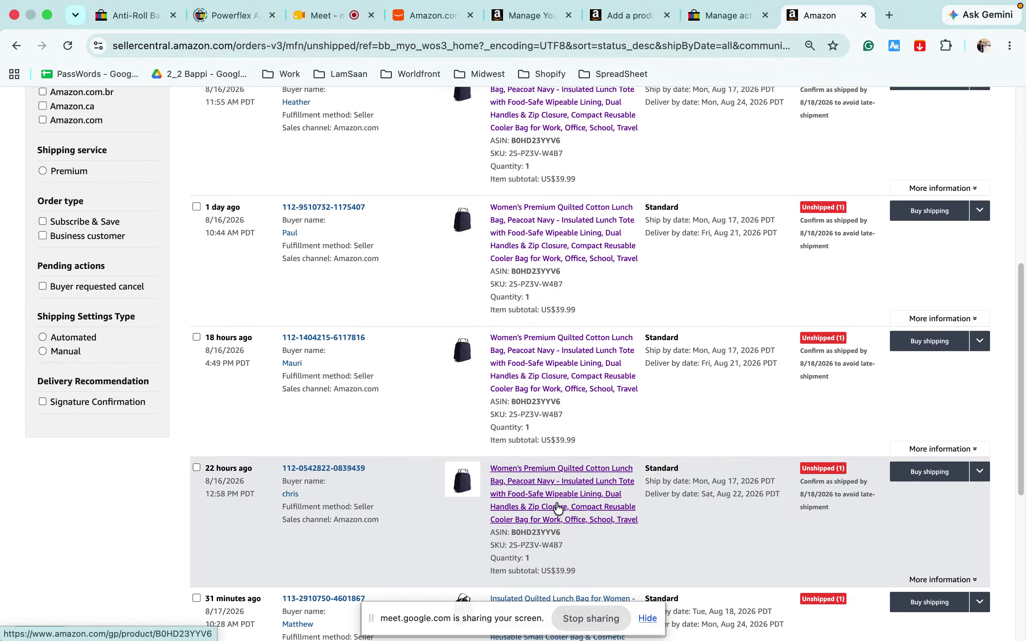
scroll(555, 503, down, 8)
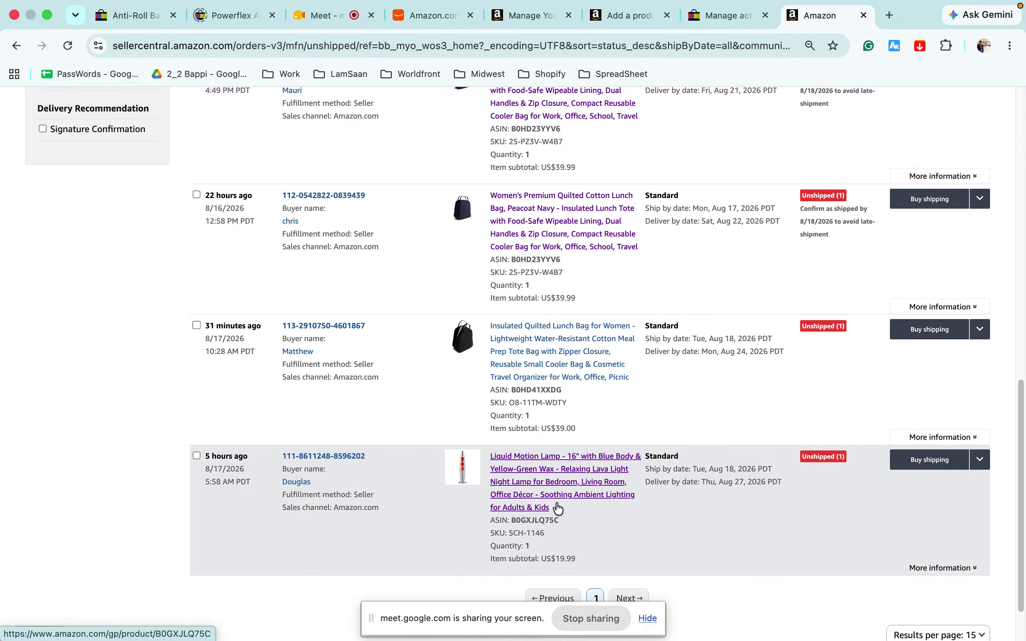
scroll(556, 501, down, 2)
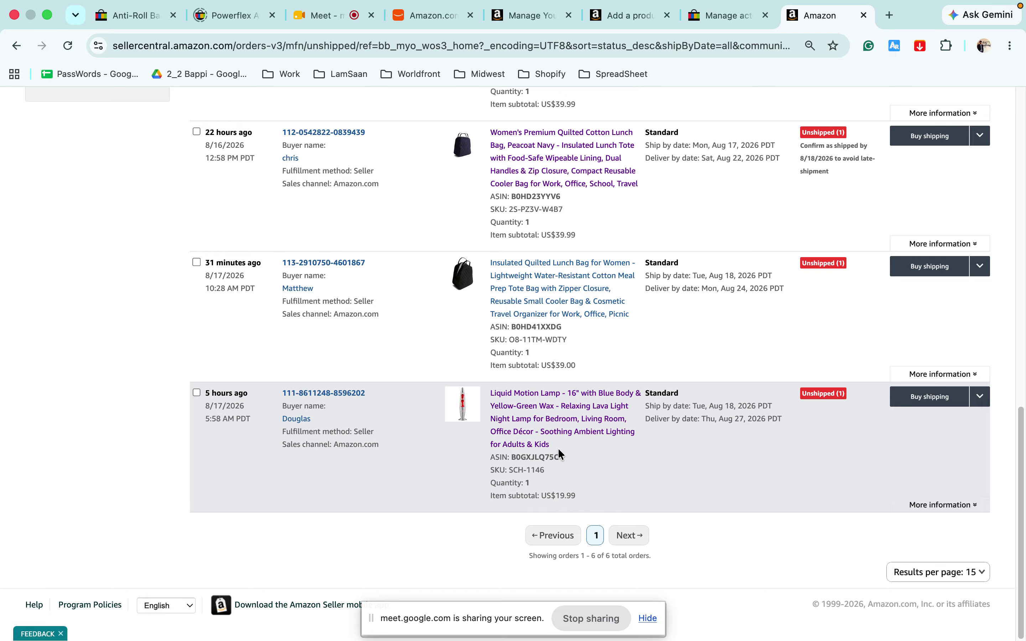
scroll(560, 450, up, 10)
scroll(561, 452, up, 15)
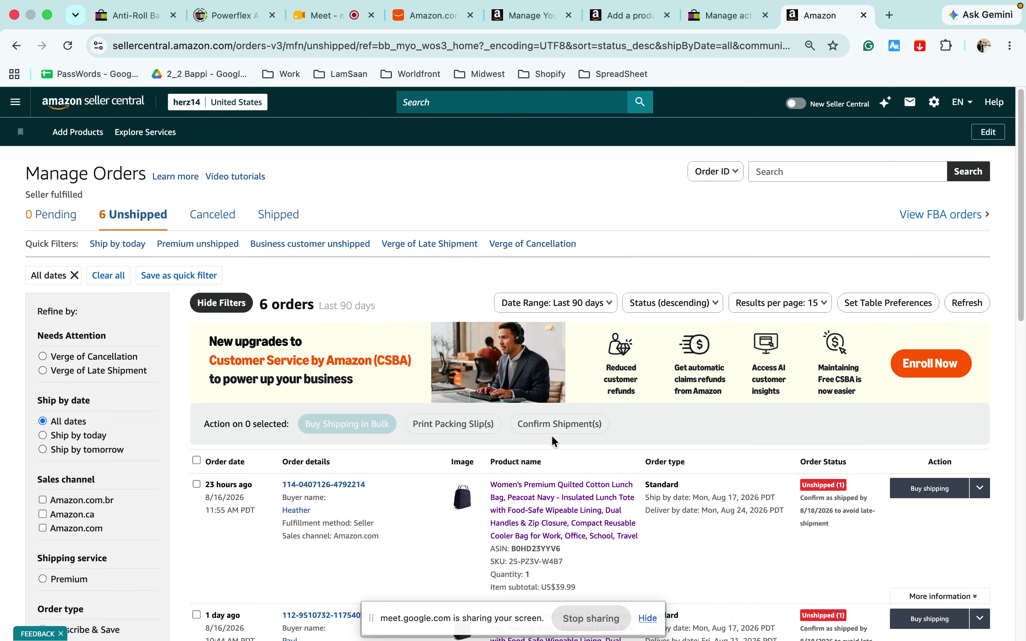
scroll(551, 436, down, 8)
scroll(657, 381, down, 14)
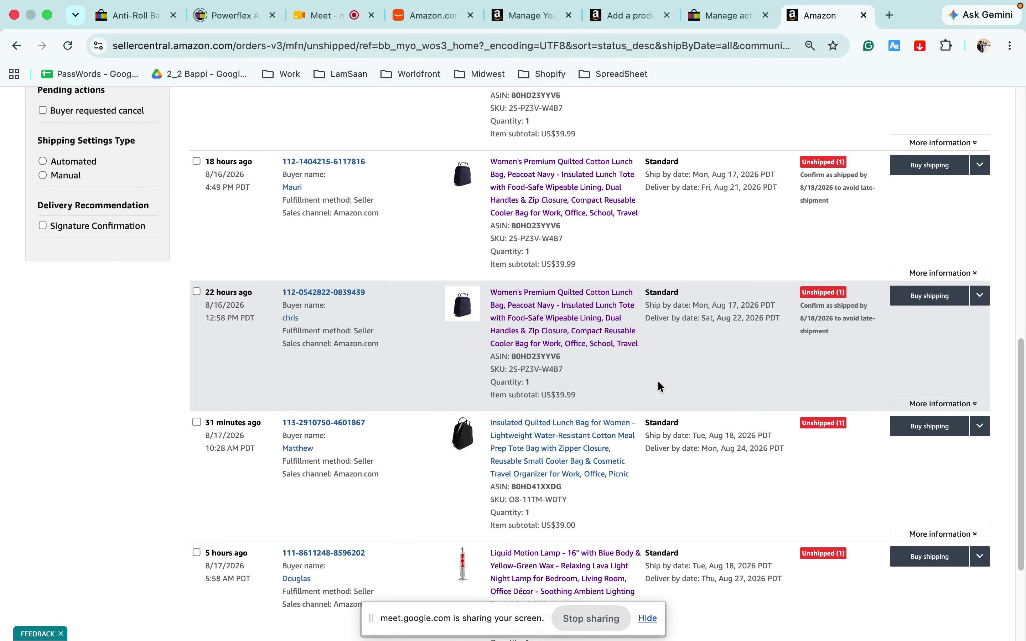
scroll(658, 386, up, 20)
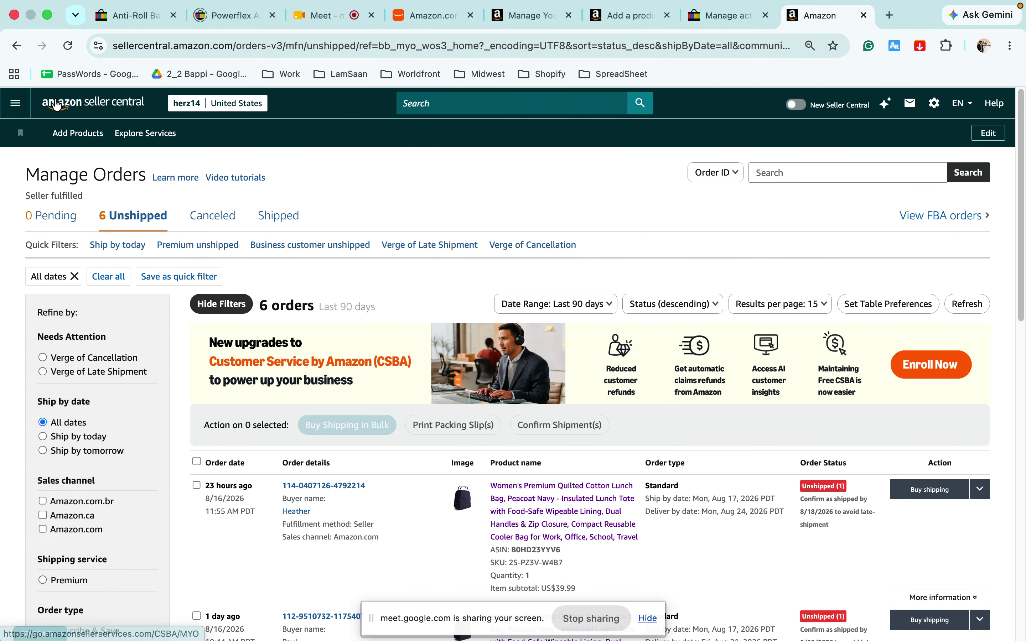
Step: Return to the Seller Central home page and open the account health's Food and Product Safety Issues
click(89, 102)
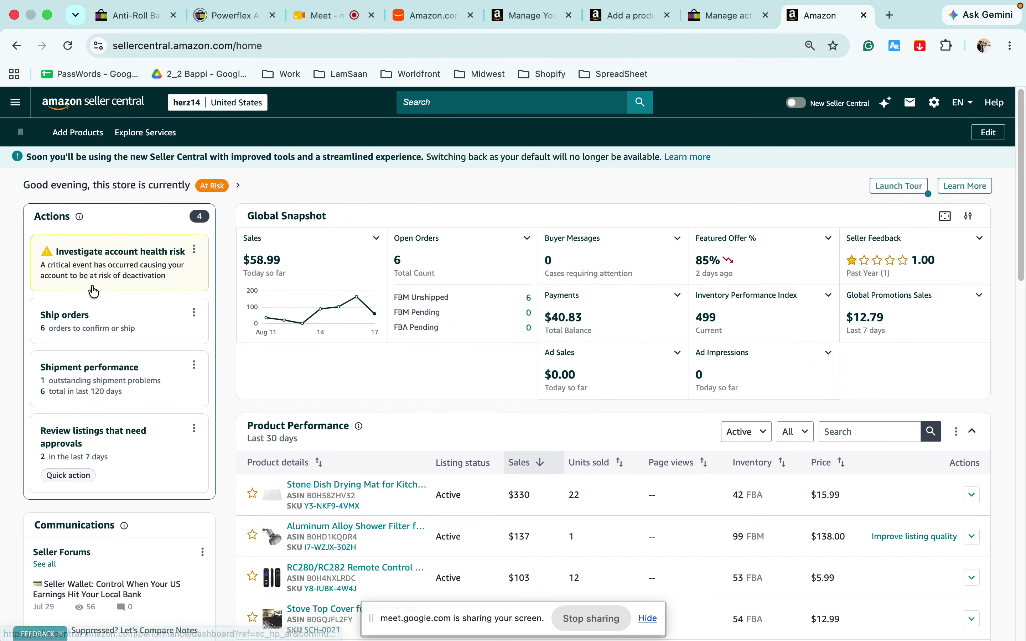
click(104, 271)
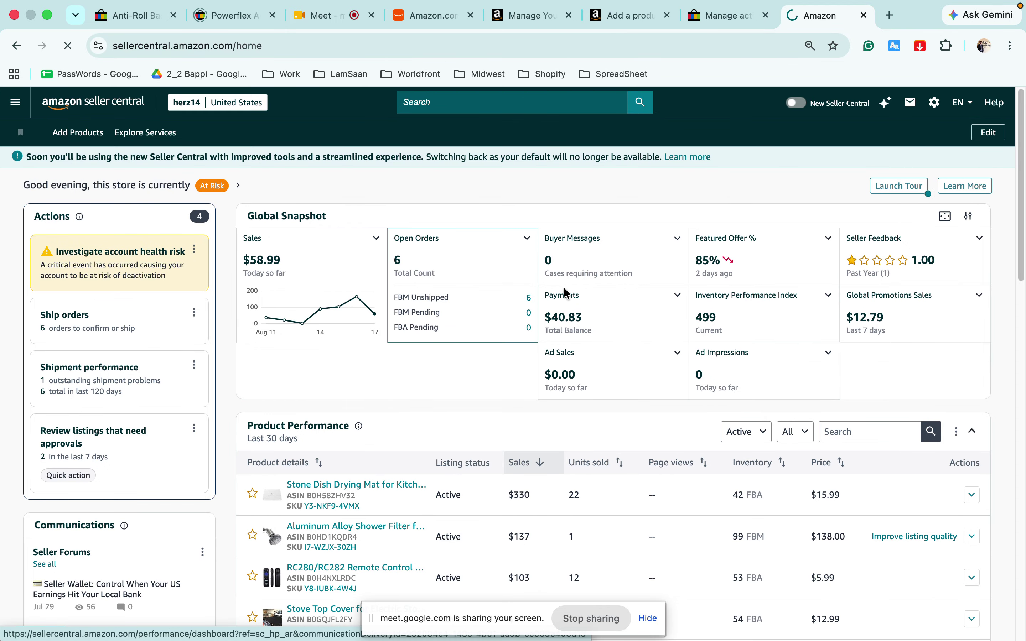
scroll(621, 389, down, 5)
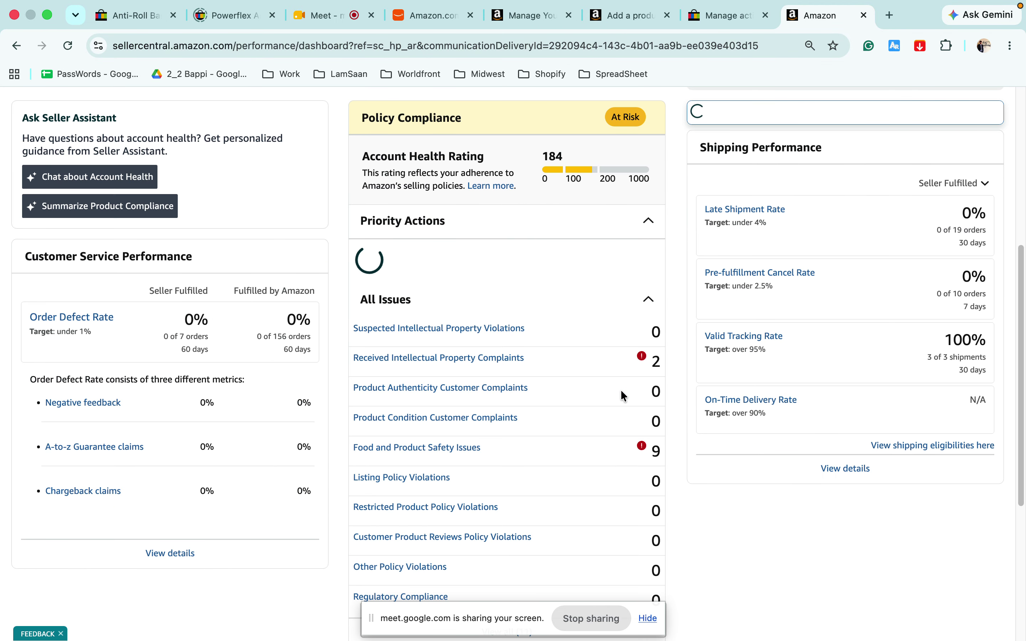
scroll(469, 410, down, 2)
click(451, 396)
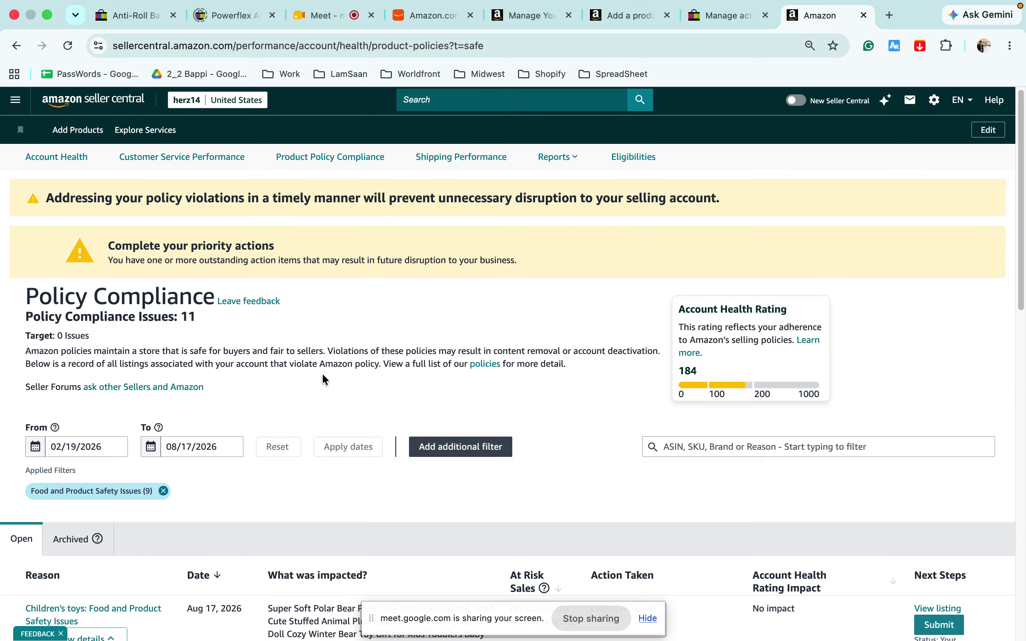
Step: Select ASIN B0HFKCLVJN of the polar bear plush toy in the open safety issues and open a new browser tab
scroll(386, 399, down, 3)
scroll(387, 402, down, 10)
scroll(381, 405, up, 5)
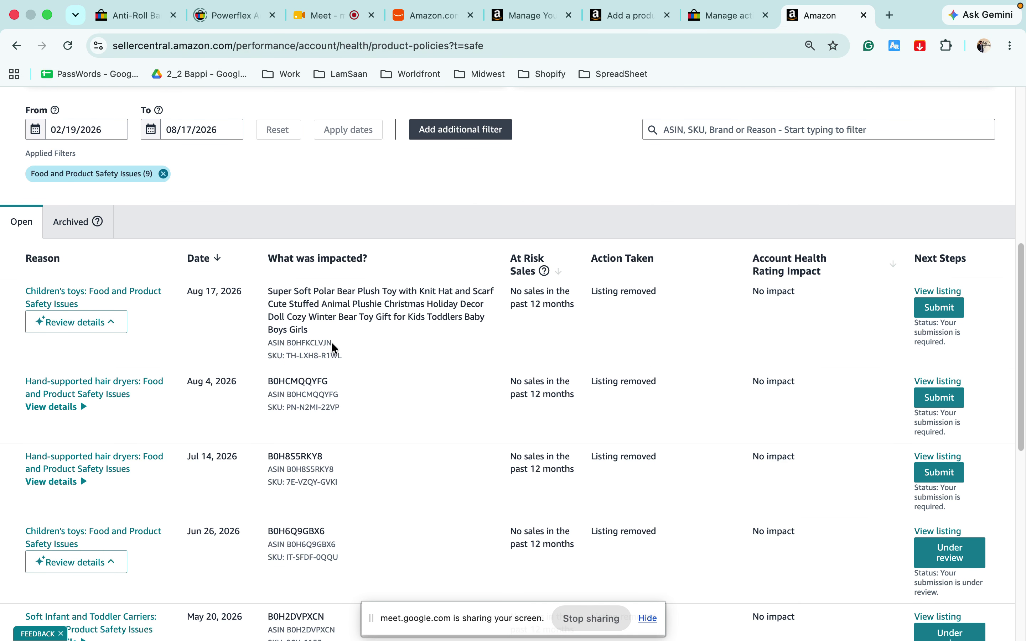
double_click(317, 343)
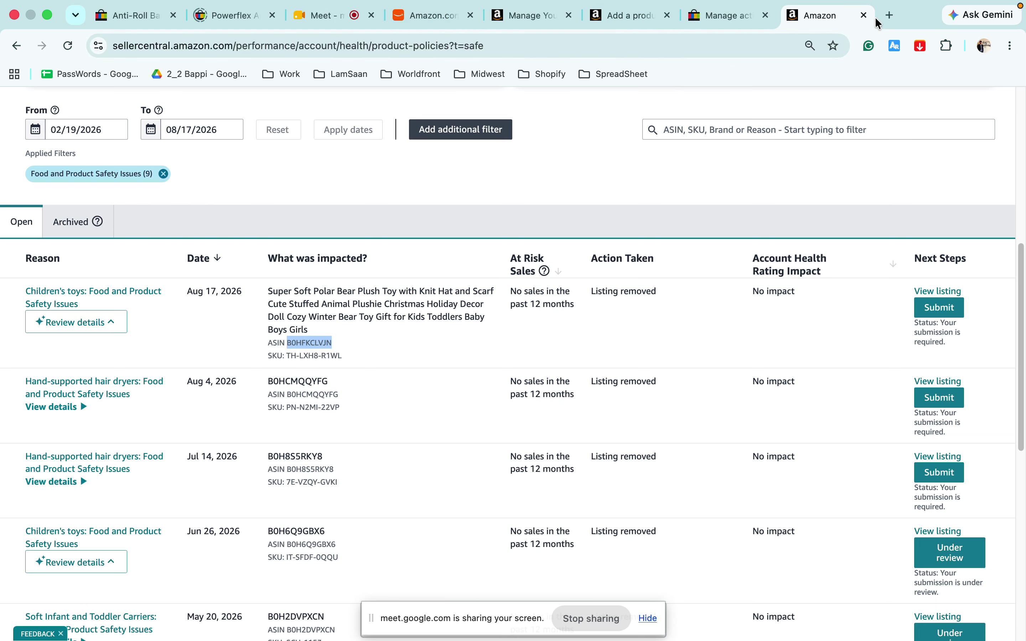
click(889, 16)
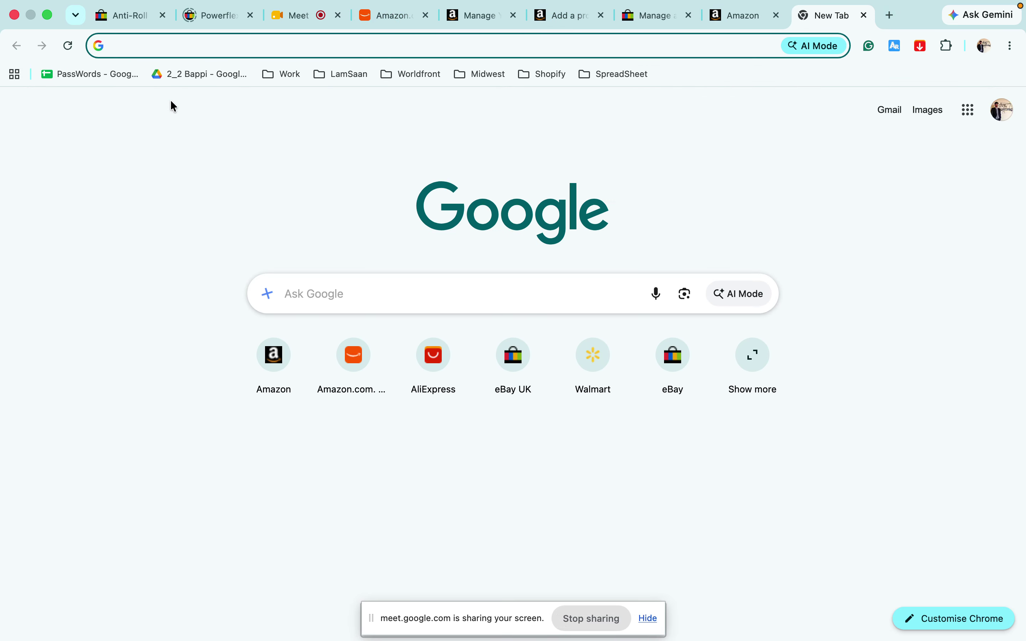